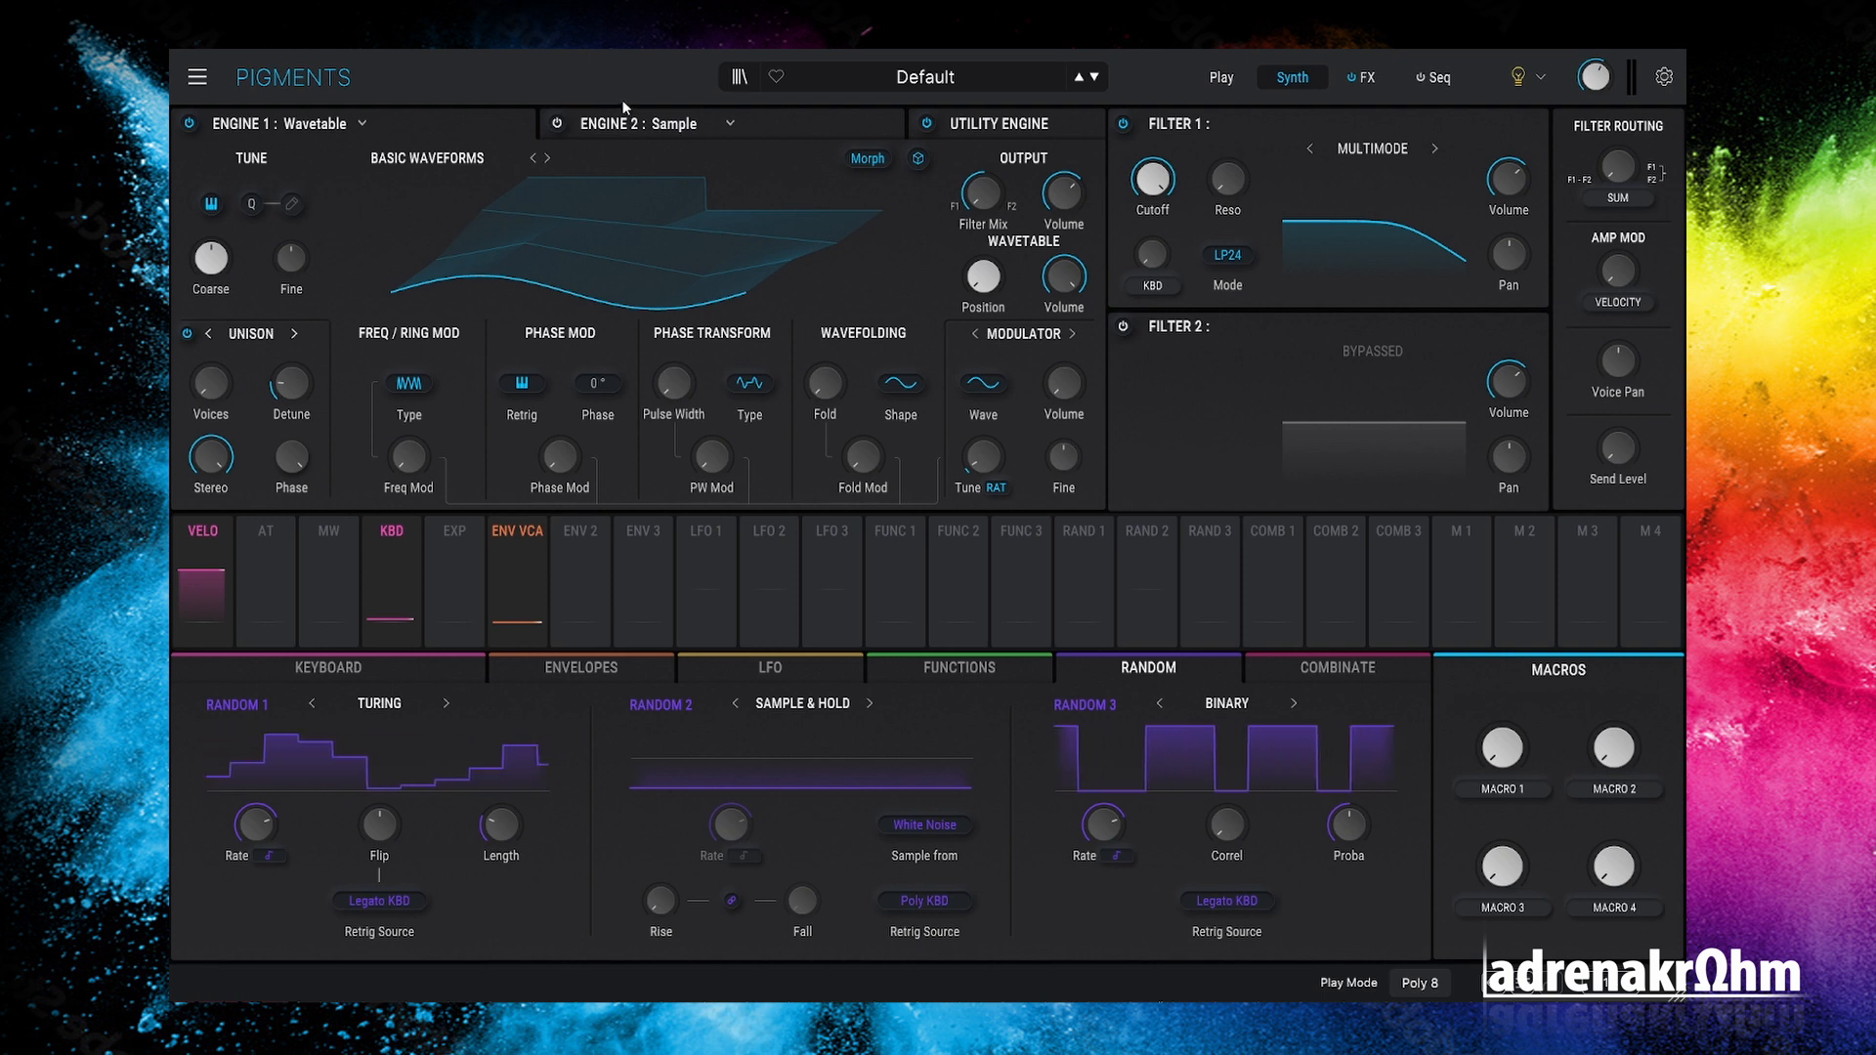
Step: Audition the patch by playing several notes on the performance-view keyboard
{"action": "left_click", "coordinate": [844, 235]}
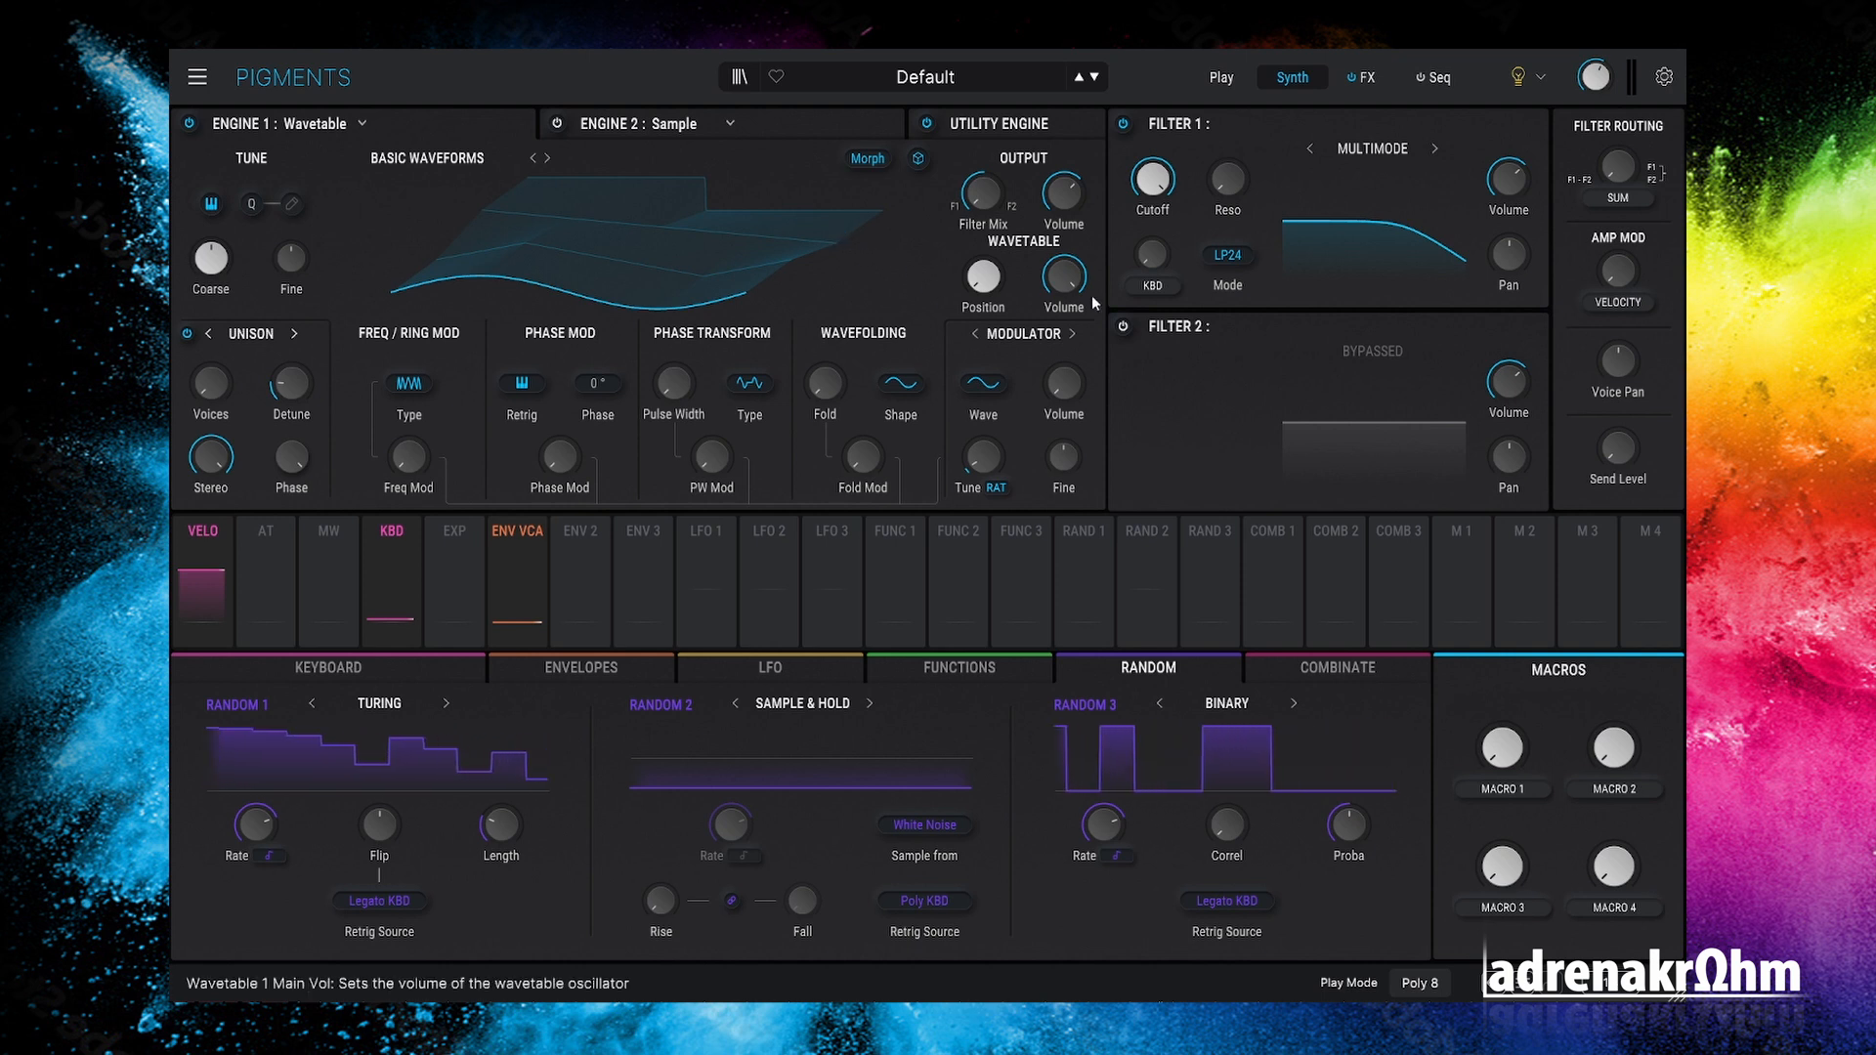
{"action": "left_click", "coordinate": [1223, 78]}
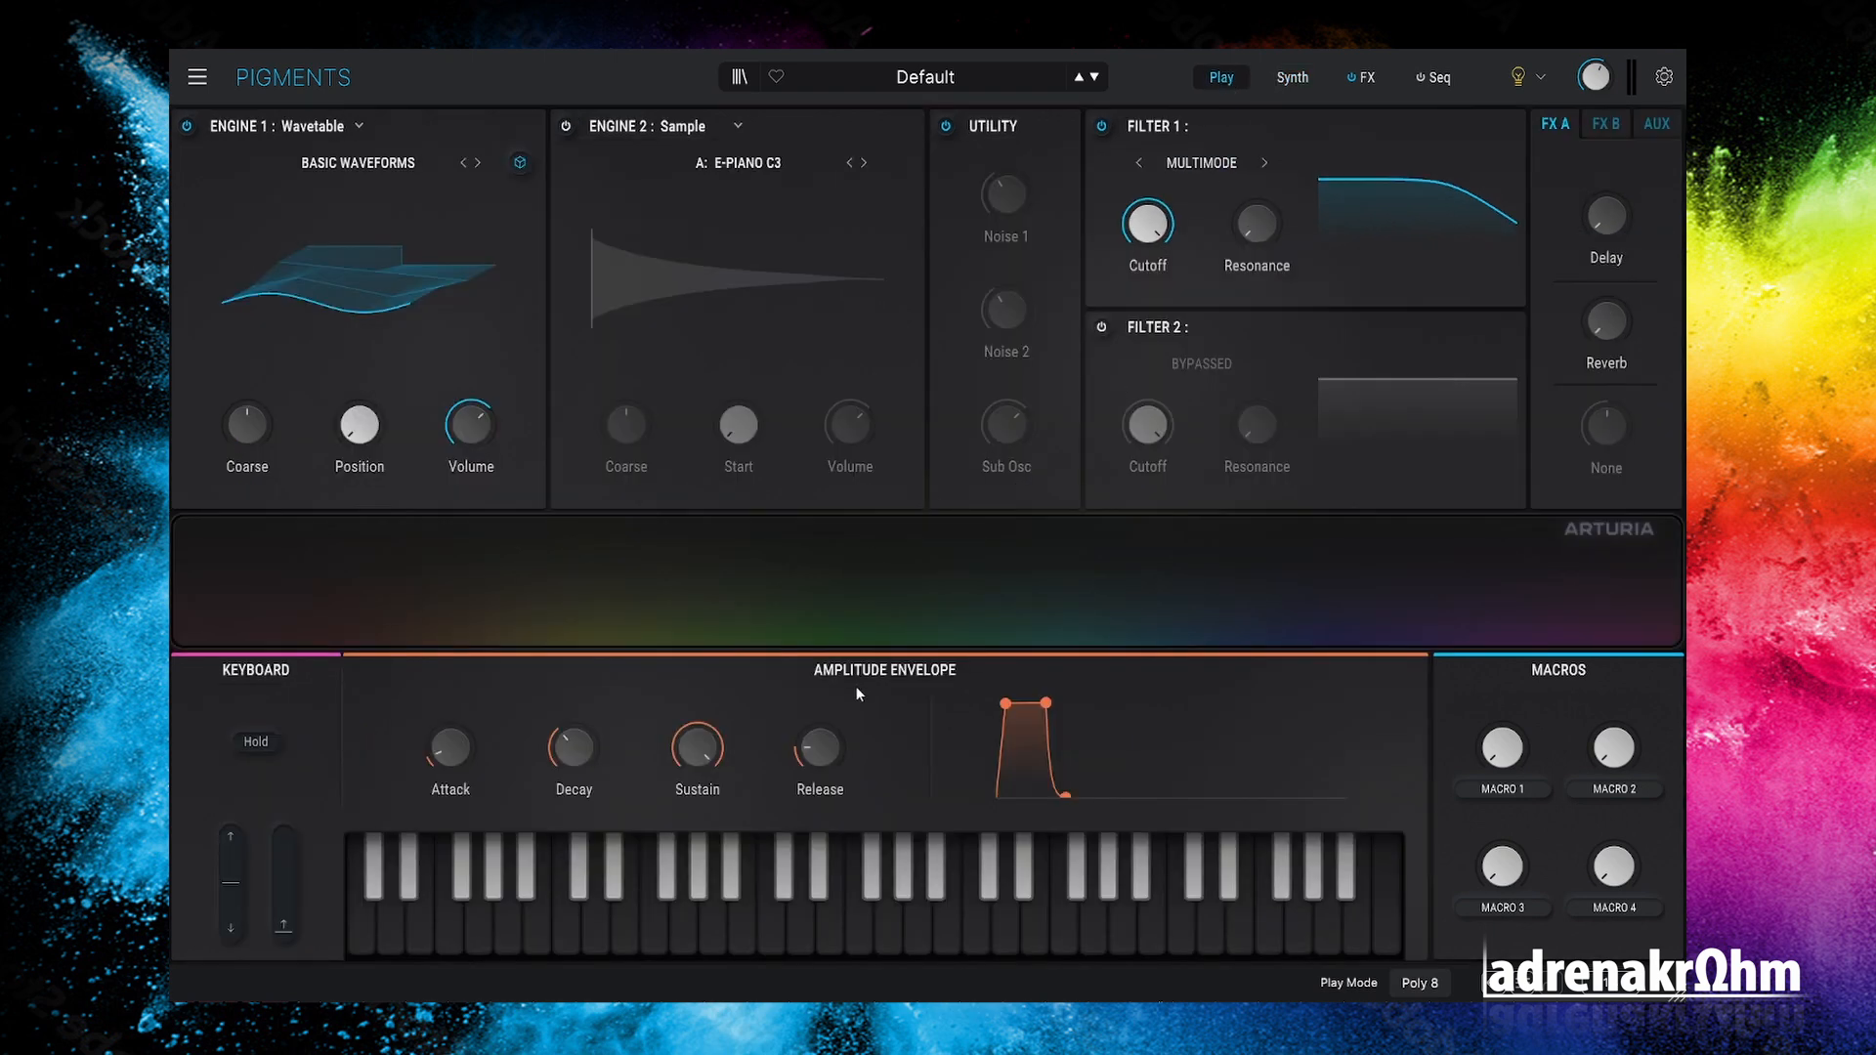
{"action": "left_click", "coordinate": [636, 918]}
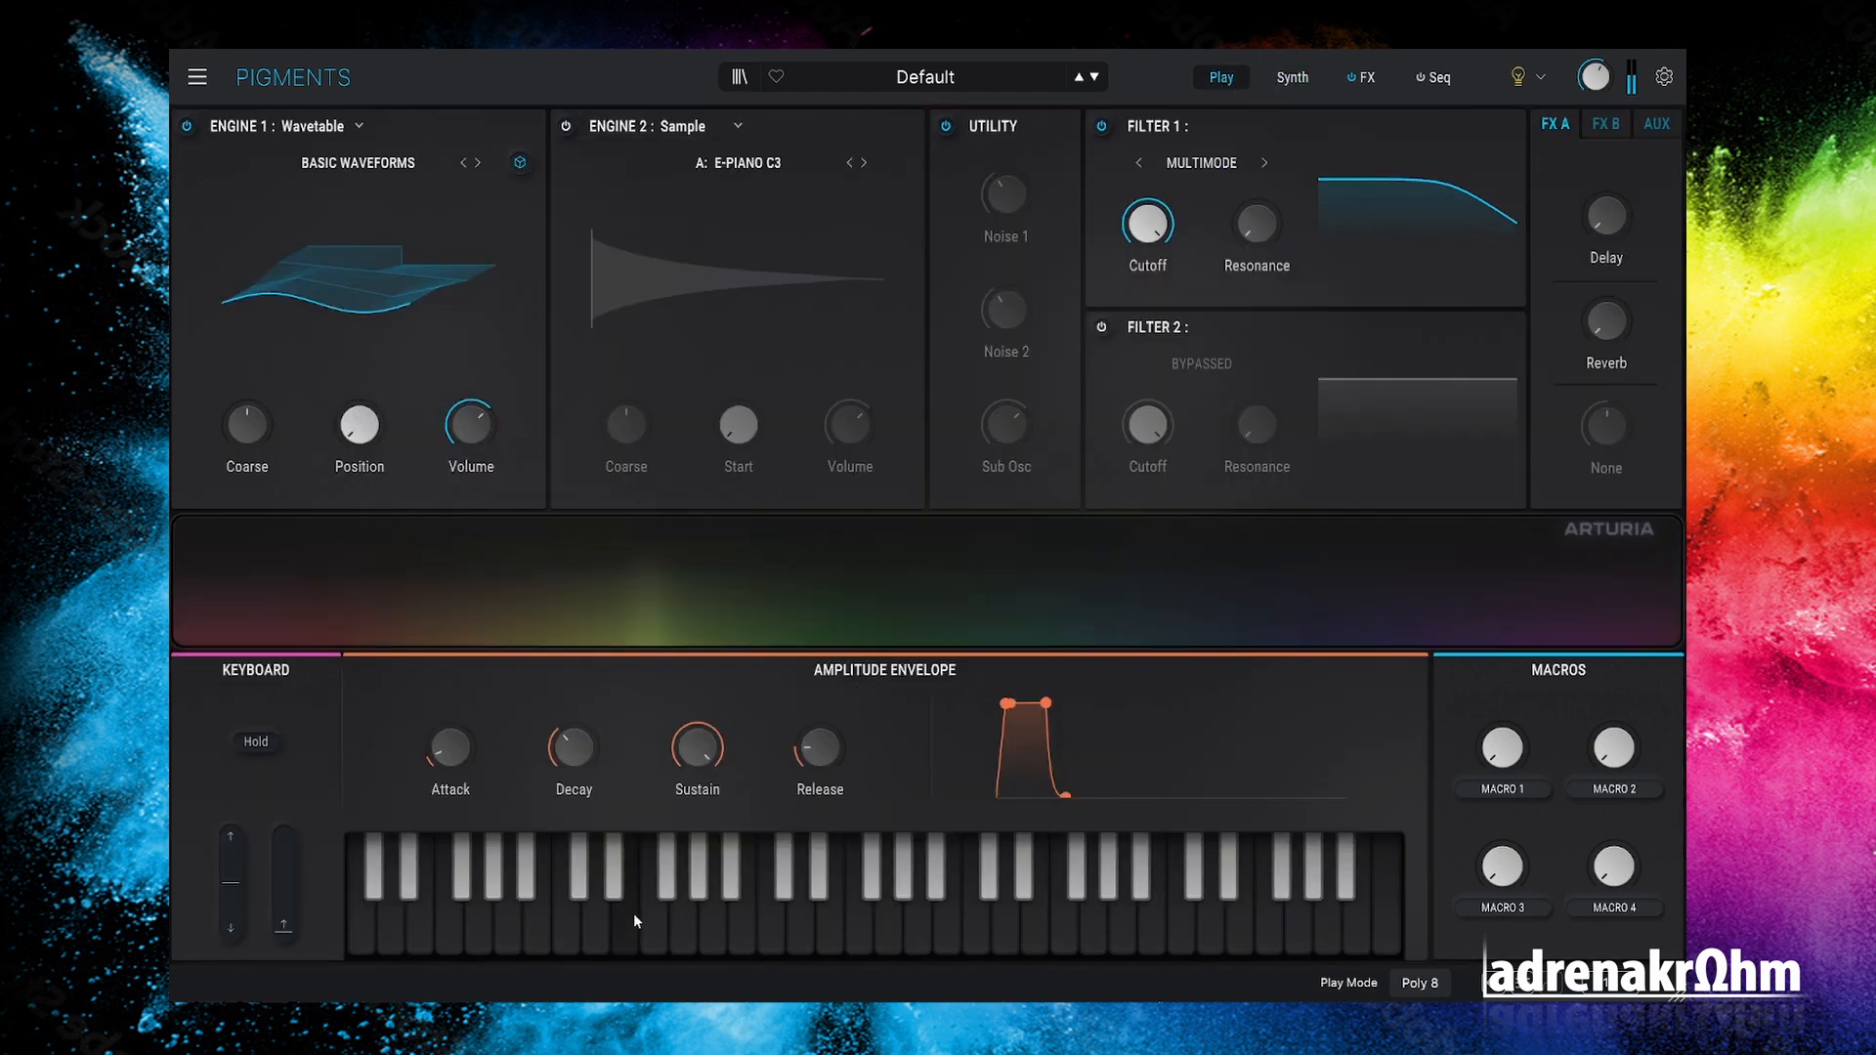
{"action": "left_click", "coordinate": [742, 922]}
{"action": "left_click", "coordinate": [925, 928]}
{"action": "left_click", "coordinate": [1033, 931]}
{"action": "left_click", "coordinate": [774, 926]}
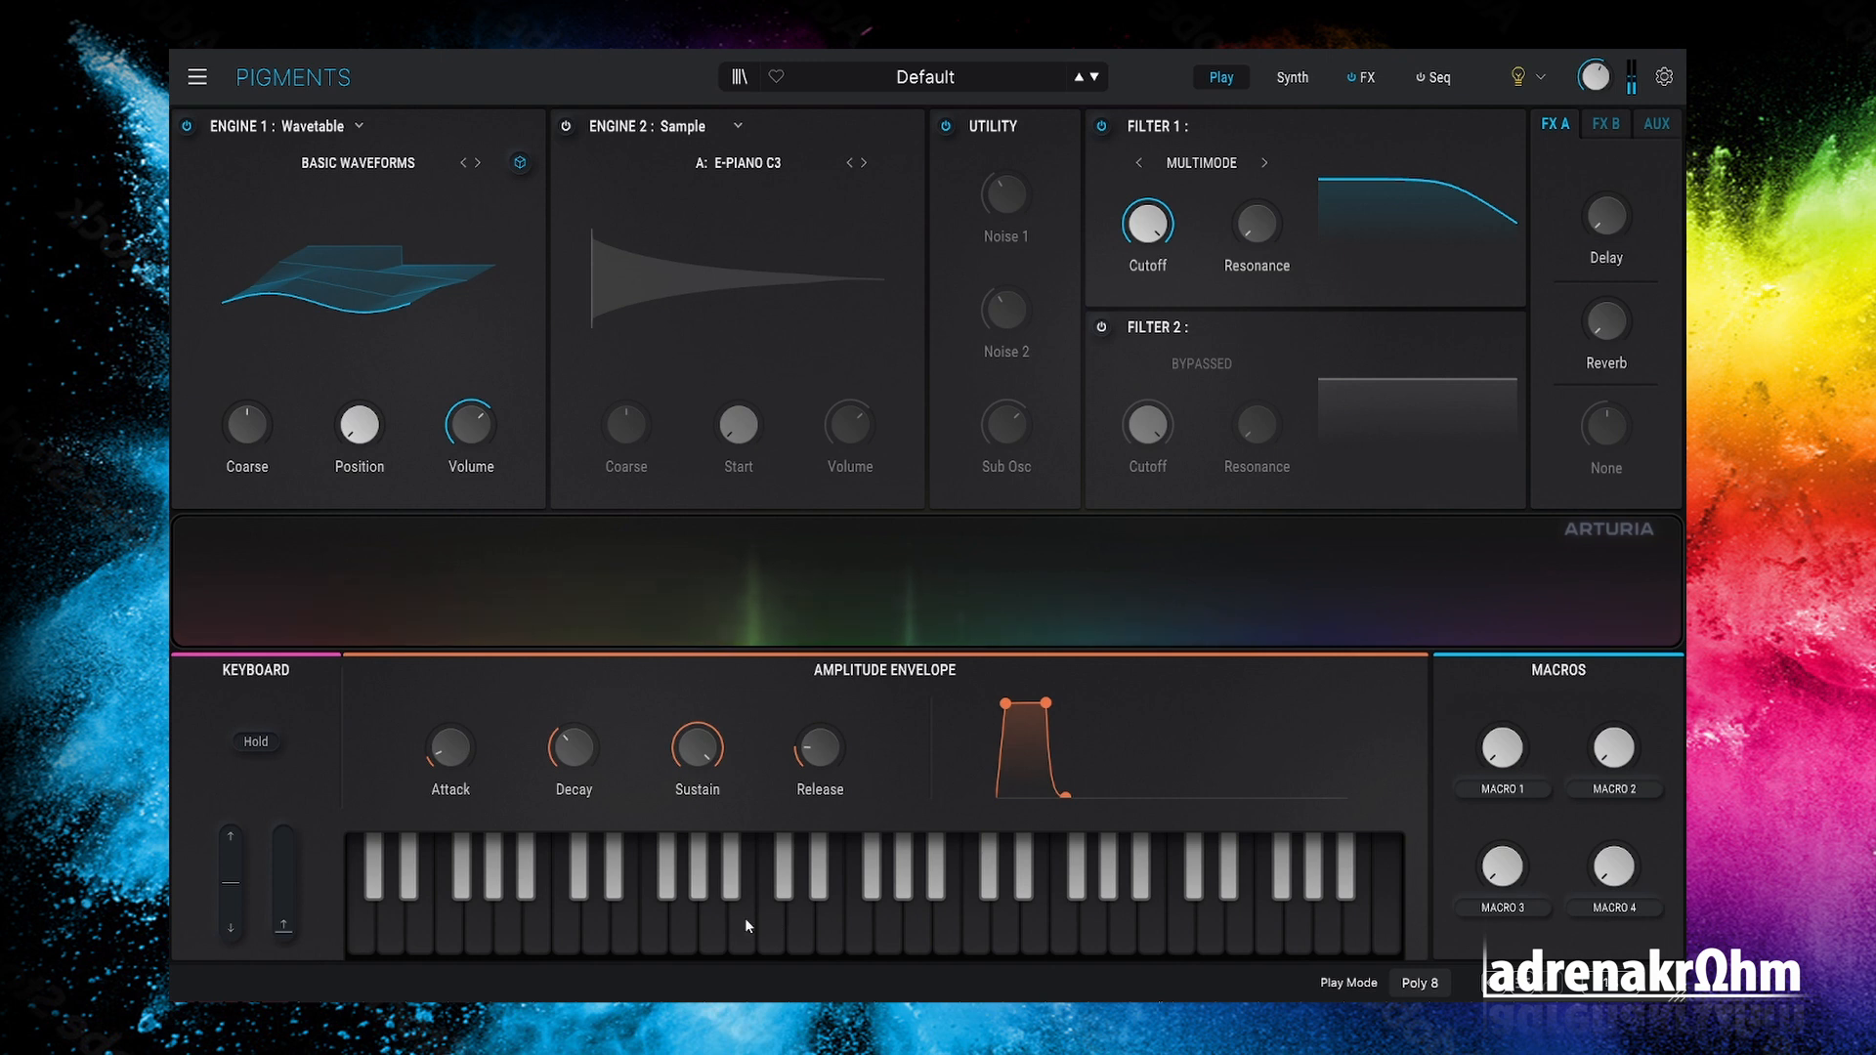
{"action": "left_click", "coordinate": [729, 946]}
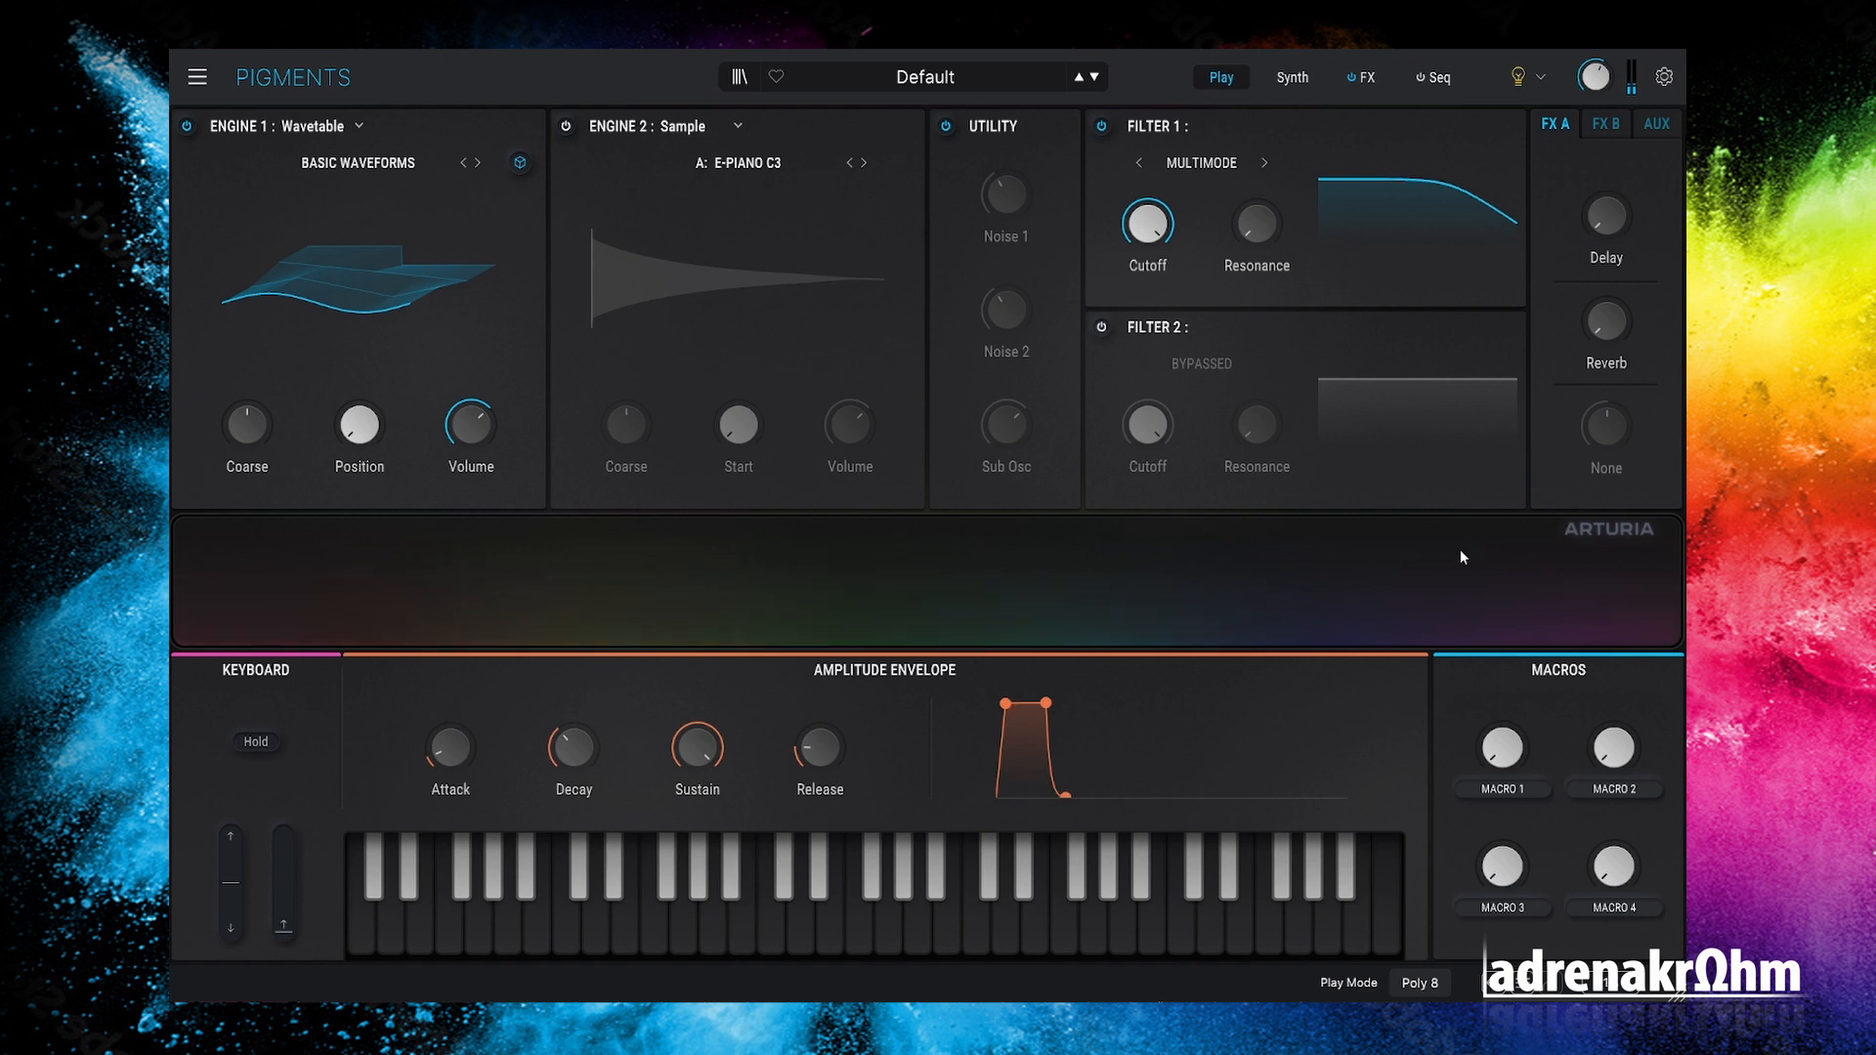
{"action": "left_click", "coordinate": [889, 934]}
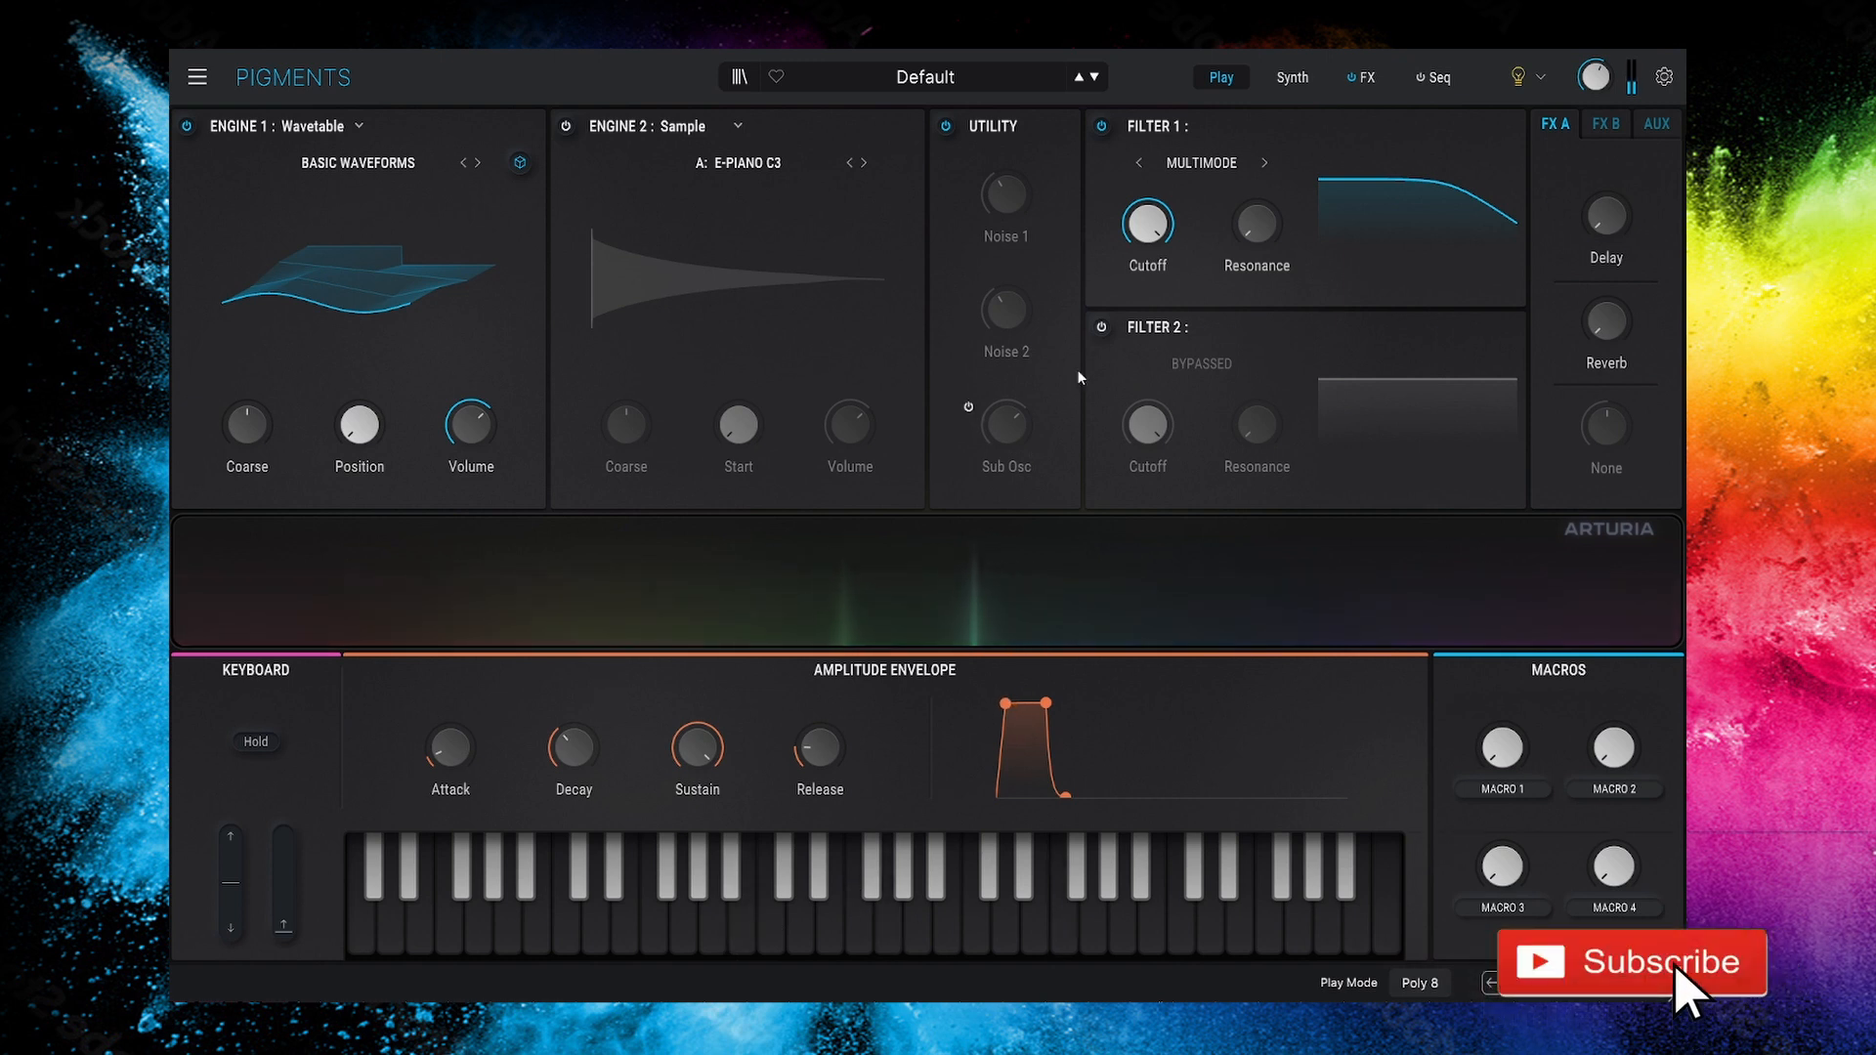
{"action": "left_click", "coordinate": [1299, 78]}
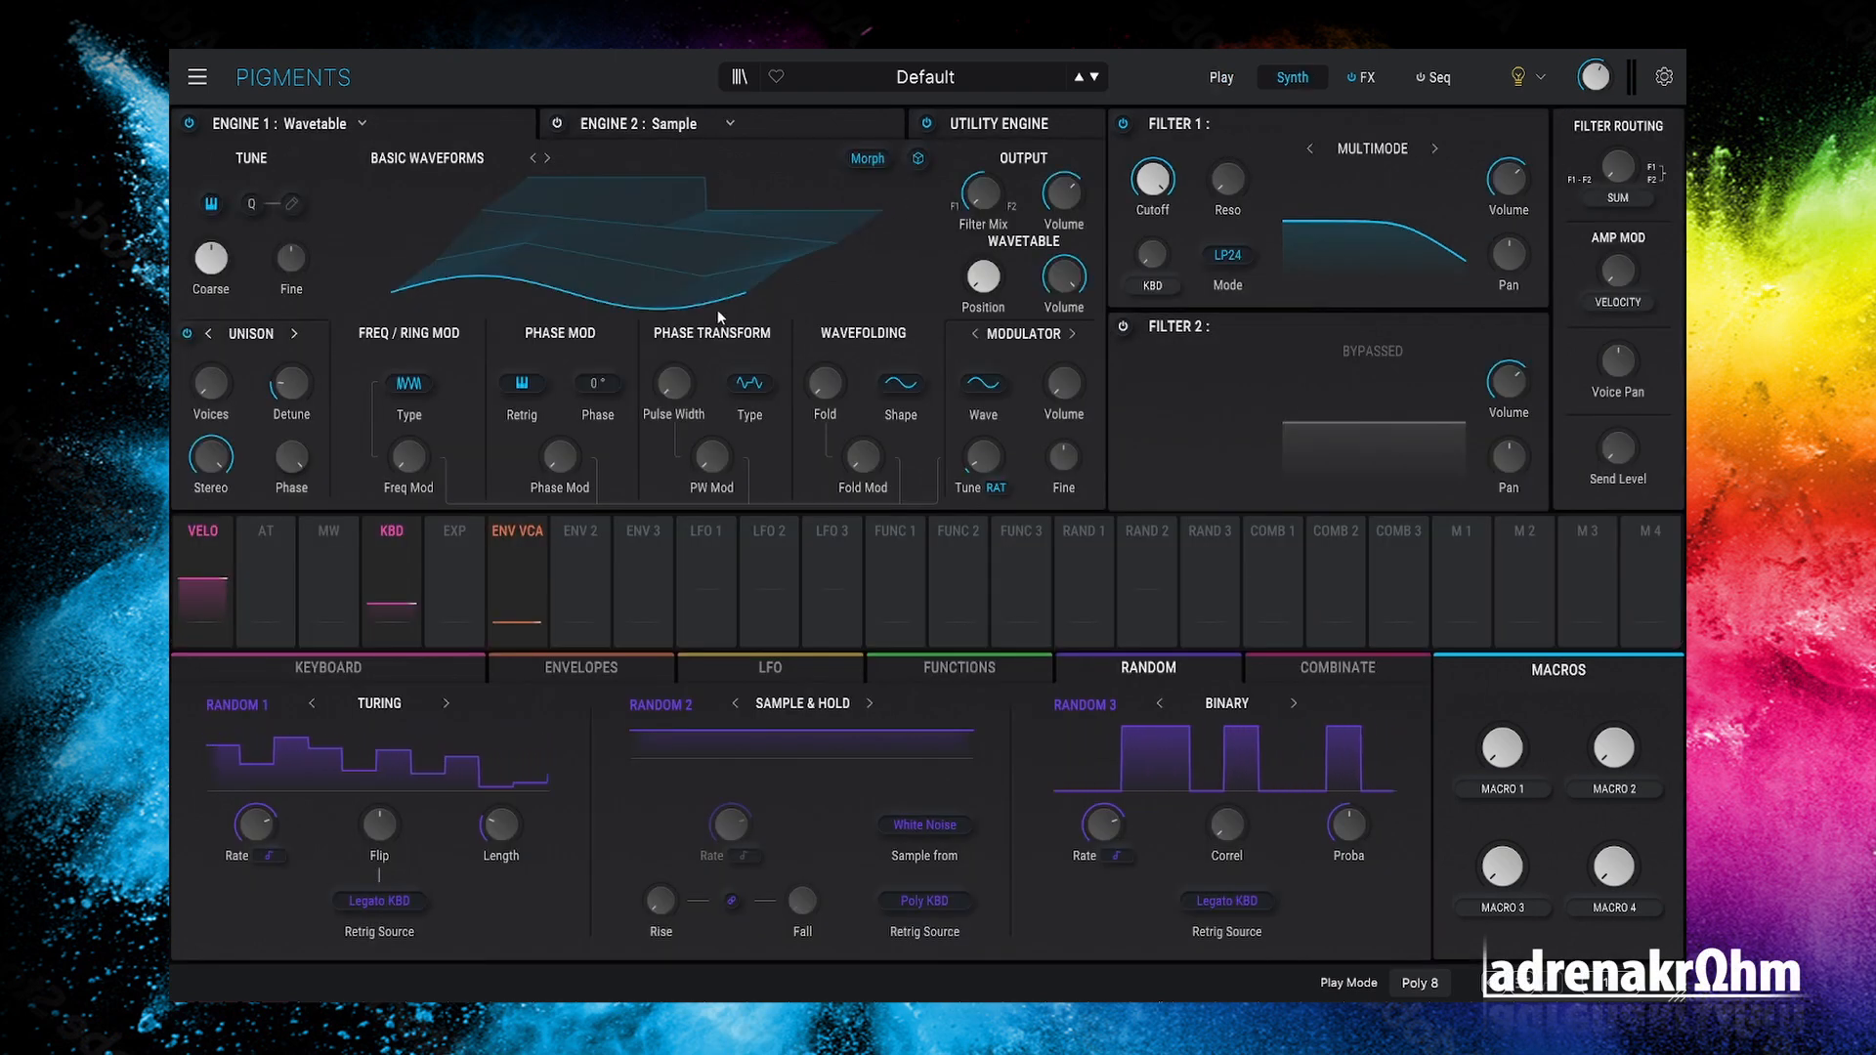
Step: Set Engine 1's phase to about 358° in flat 2D view and raise the wavetable position
{"action": "left_click_drag", "start_coordinate": [616, 399], "coordinate": [607, 391]}
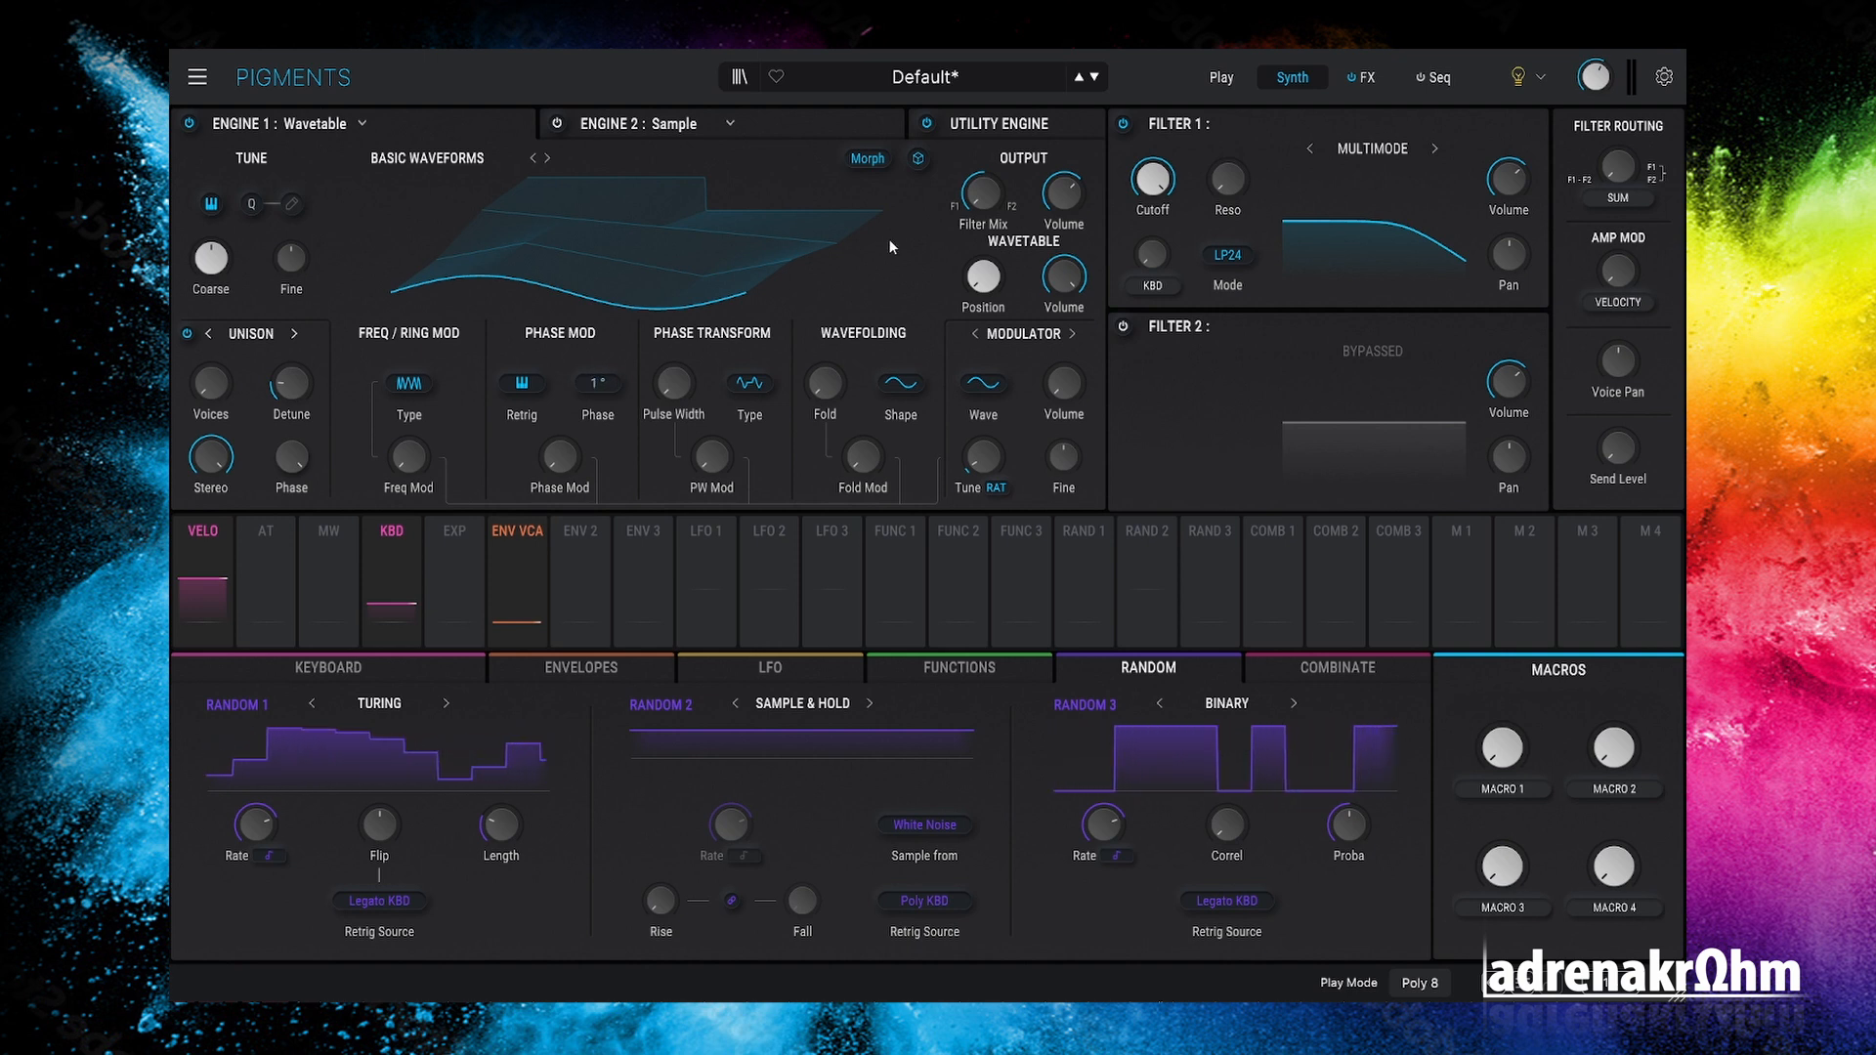
{"action": "left_click", "coordinate": [918, 159]}
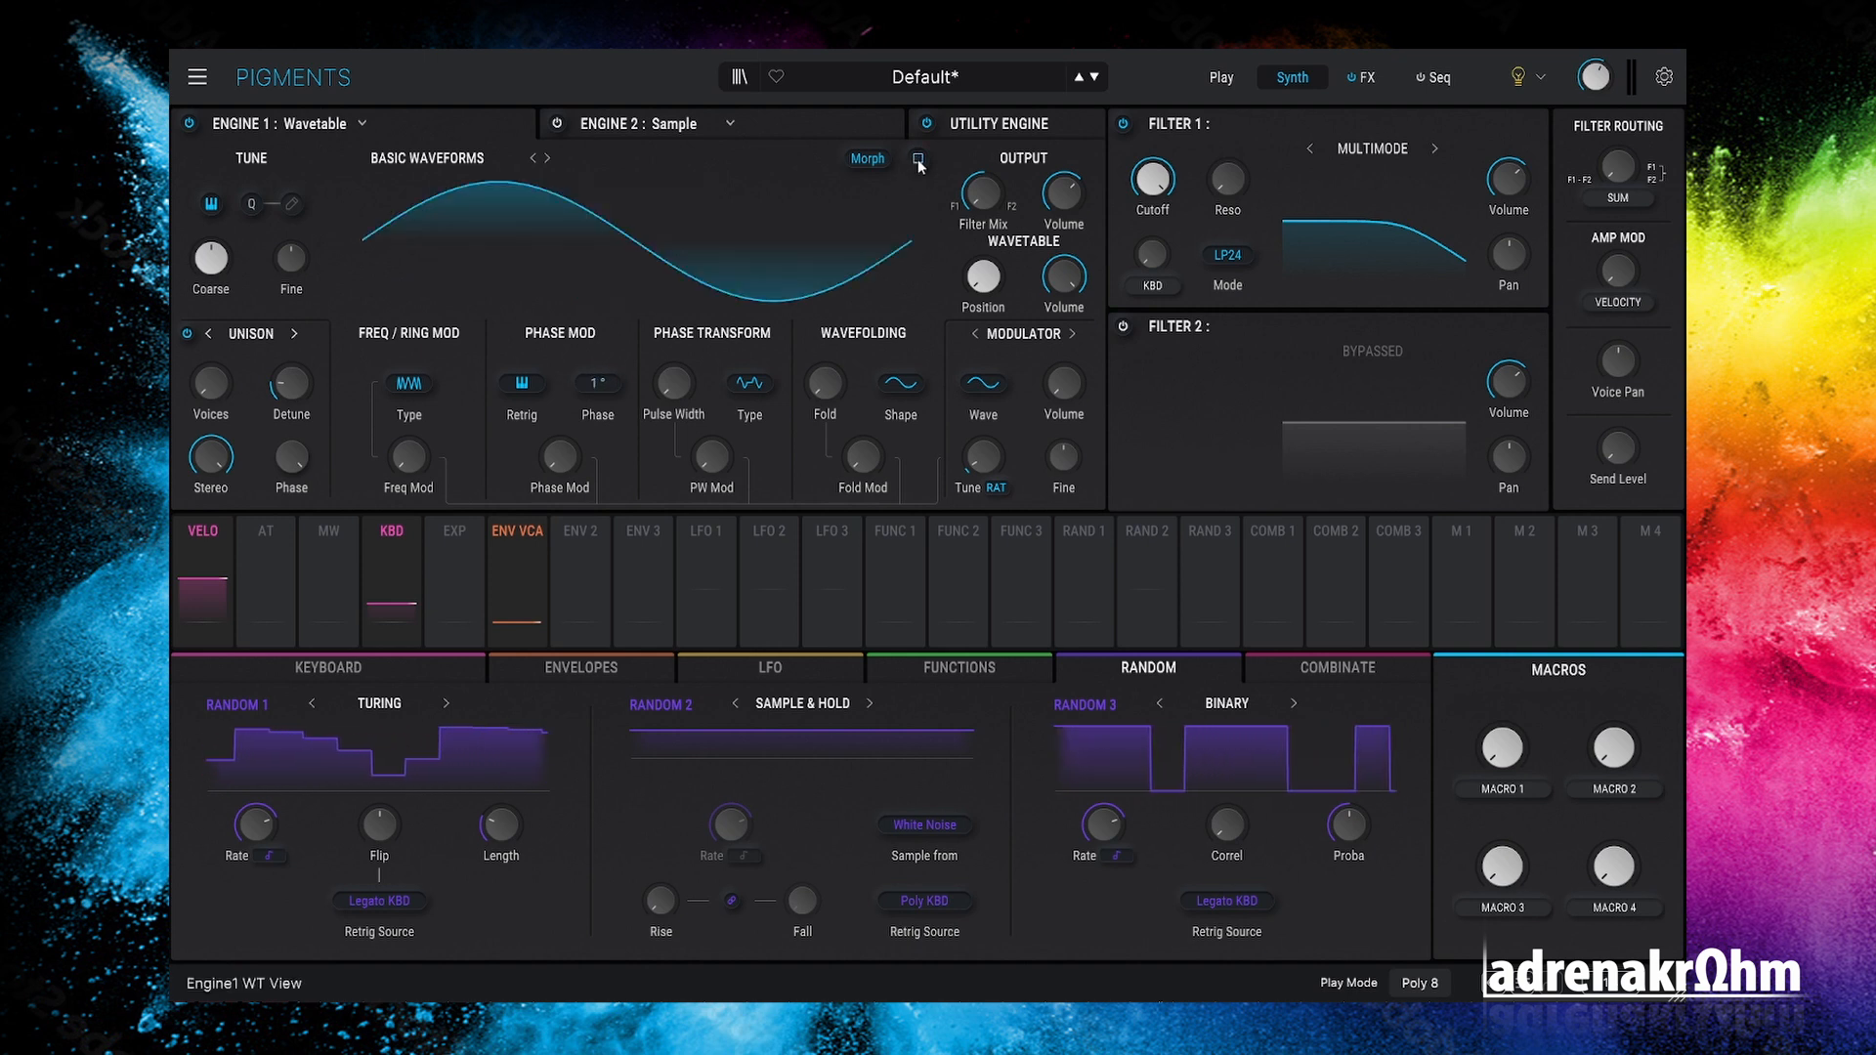
{"action": "left_click_drag", "start_coordinate": [598, 383], "coordinate": [598, 240]}
{"action": "left_click_drag", "start_coordinate": [613, 352], "coordinate": [613, 393]}
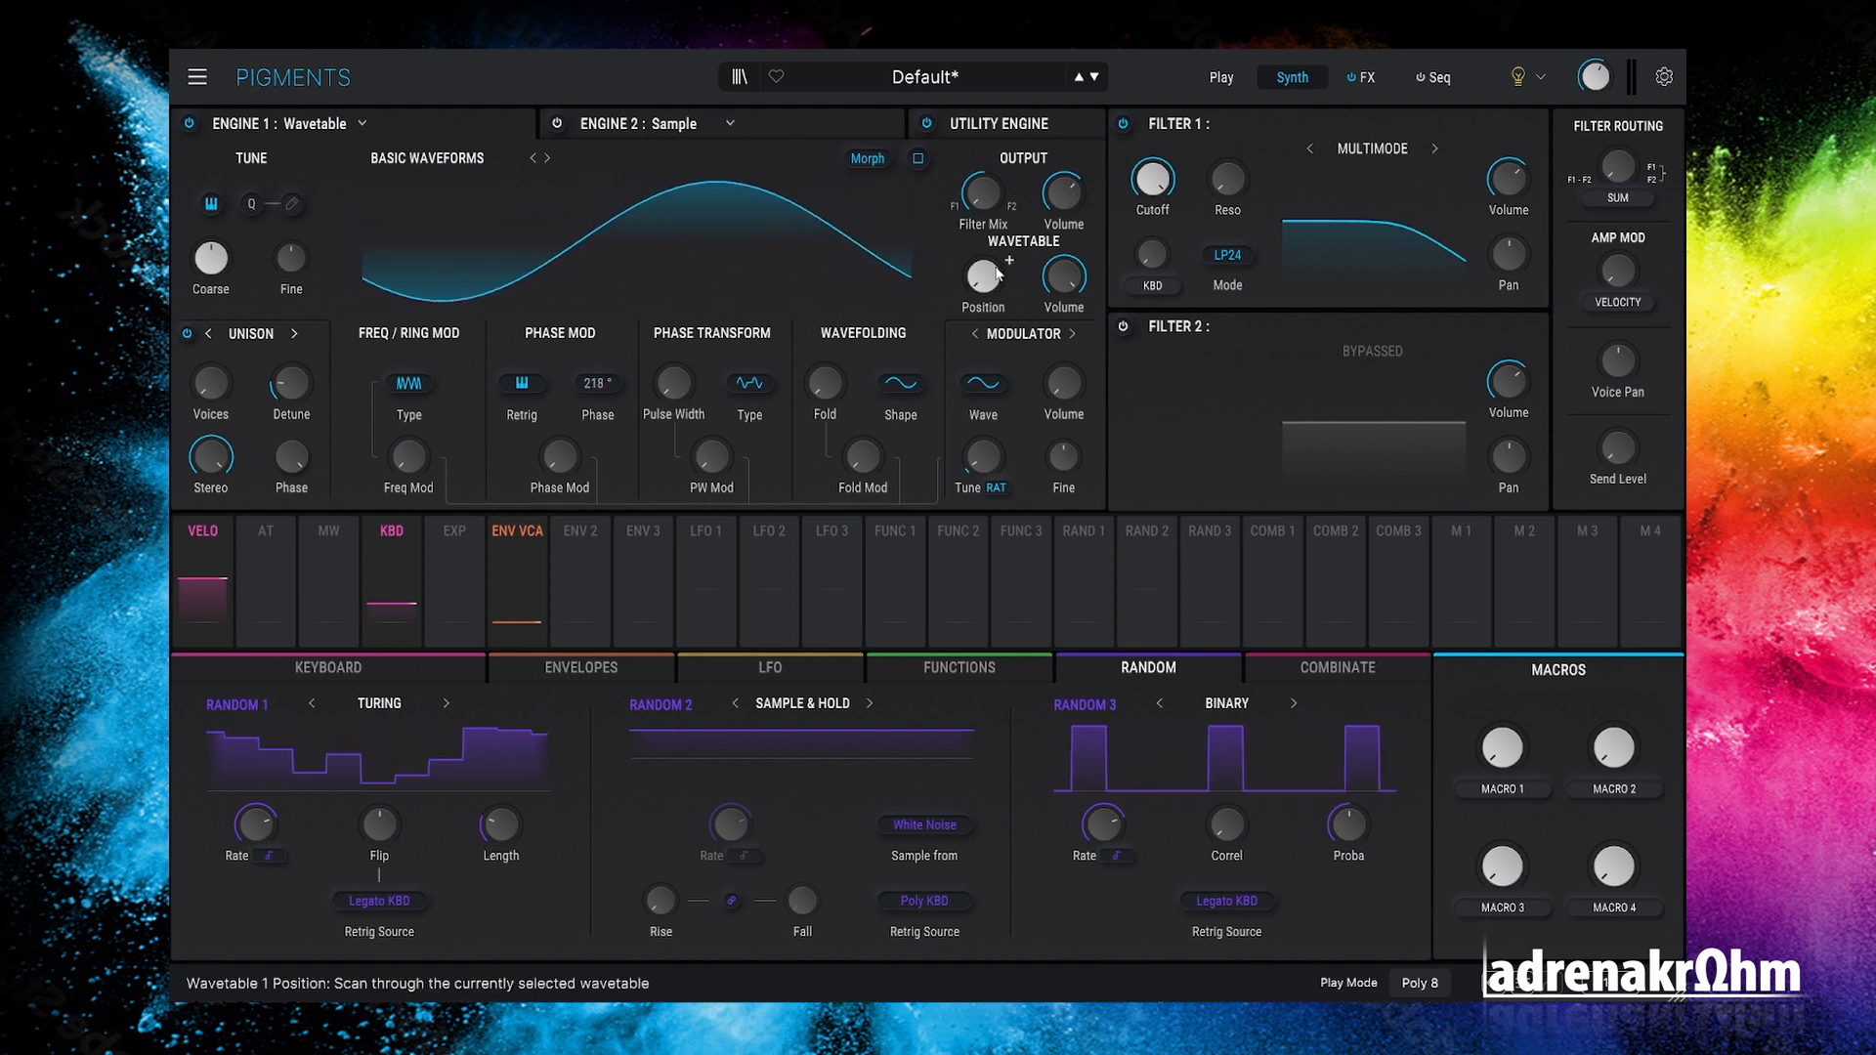
{"action": "mouse_move", "coordinate": [983, 277]}
{"action": "left_mouse_down"}
{"action": "mouse_move", "coordinate": [983, 210]}
{"action": "mouse_move", "coordinate": [983, 259]}
{"action": "left_mouse_up"}
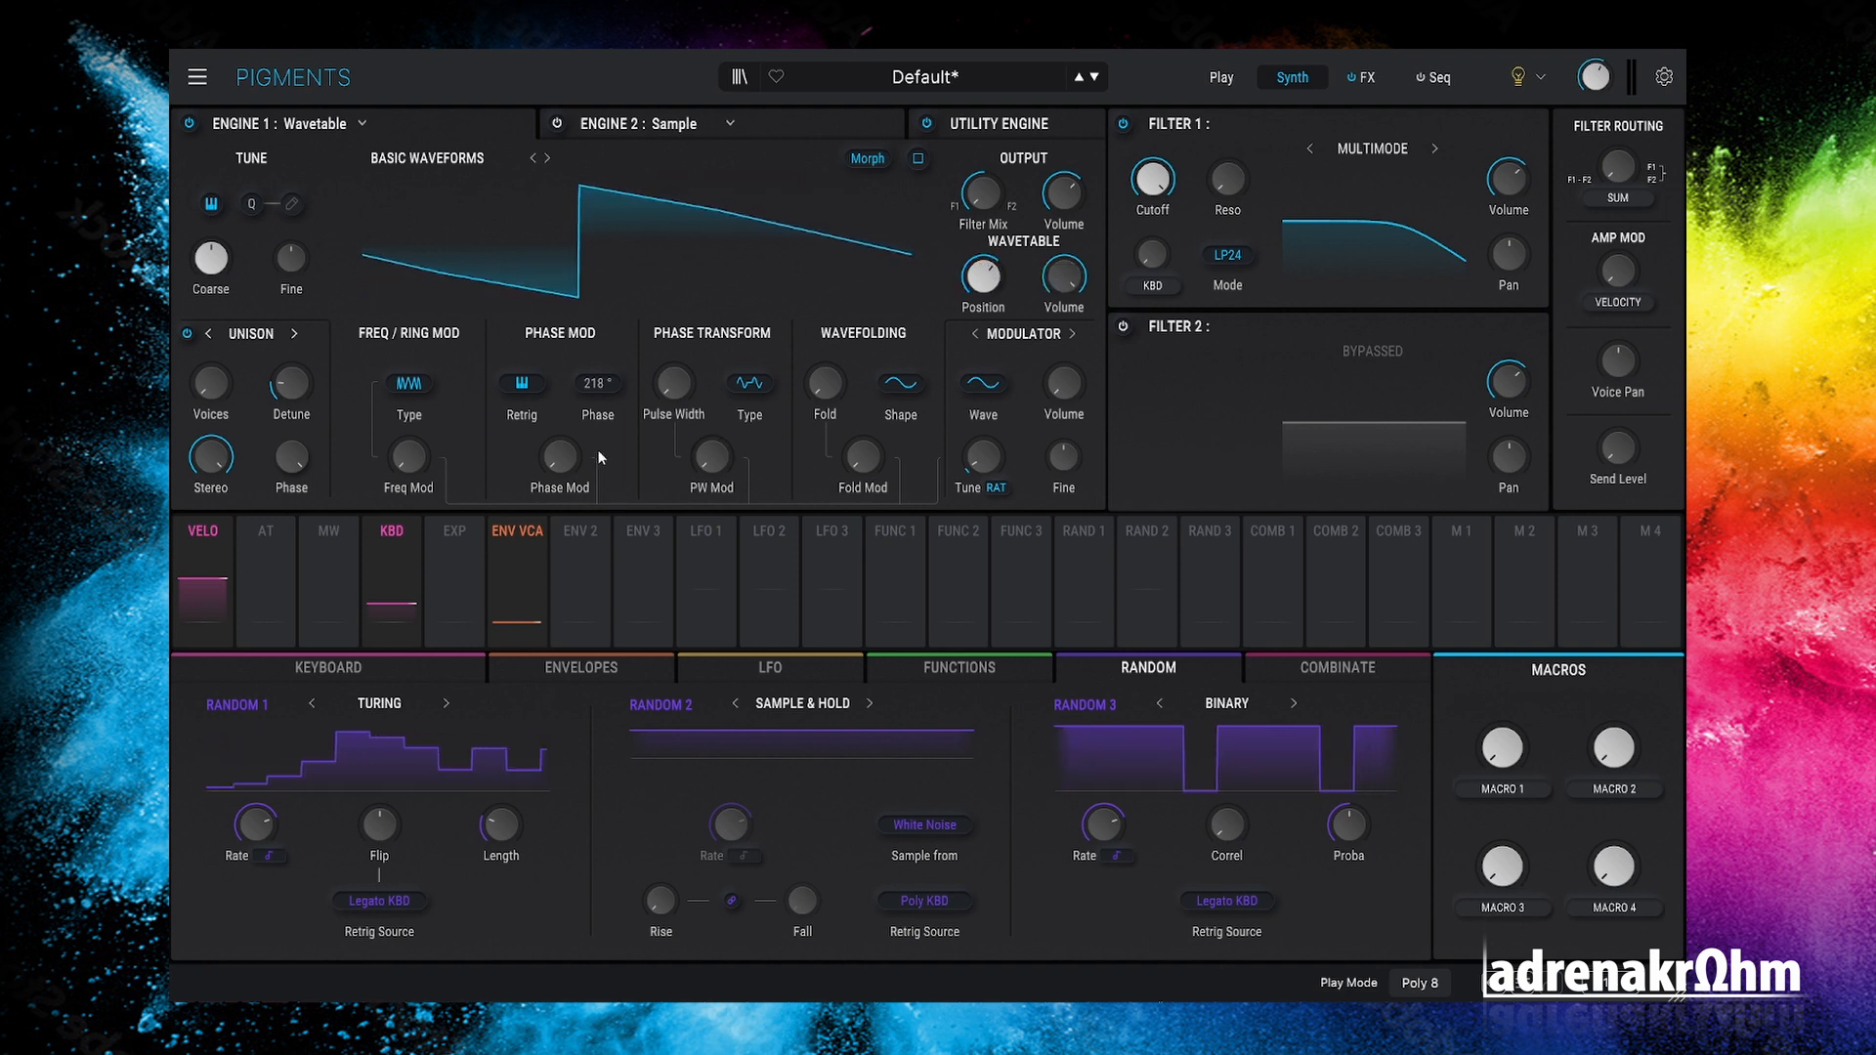
{"action": "left_click_drag", "start_coordinate": [594, 383], "coordinate": [594, 295]}
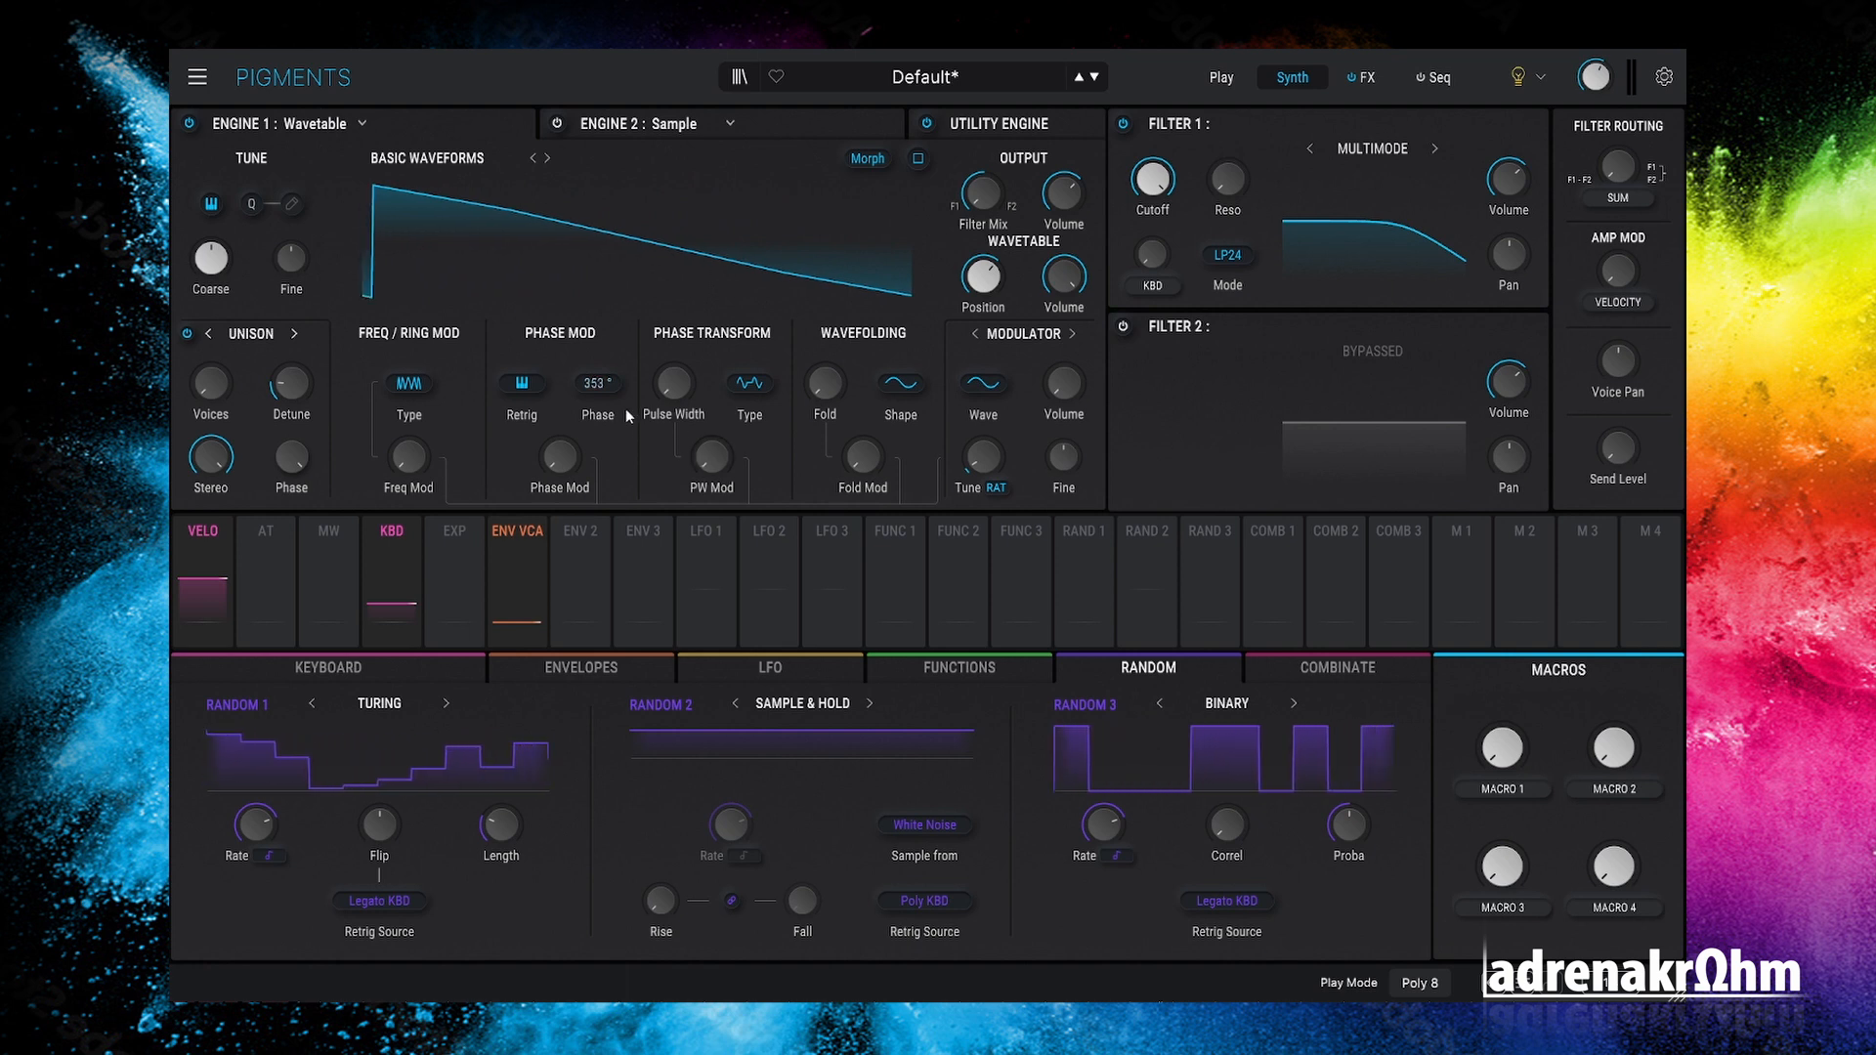
{"action": "left_click_drag", "start_coordinate": [594, 383], "coordinate": [594, 380]}
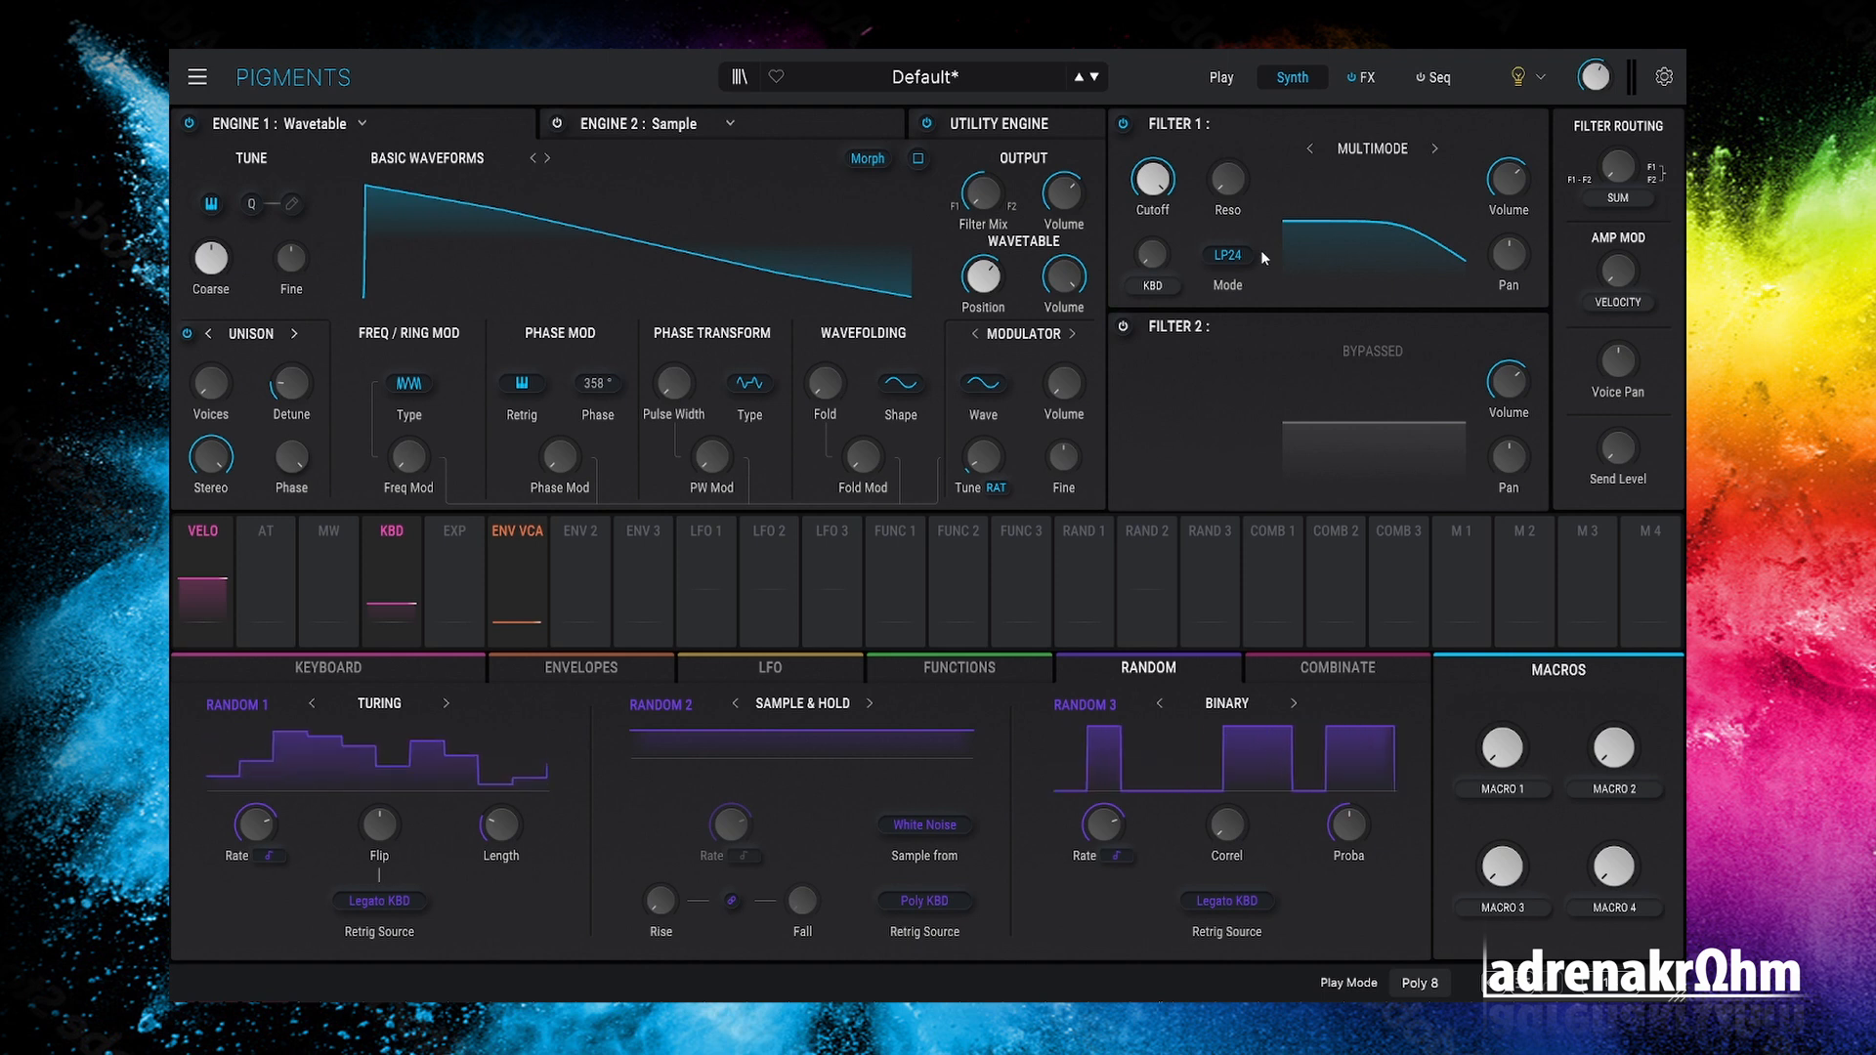
Step: Browse the Filter 1 mode list, the Seq and FX pages and FX B's effect list, then return to Synth
{"action": "left_click", "coordinate": [1230, 259]}
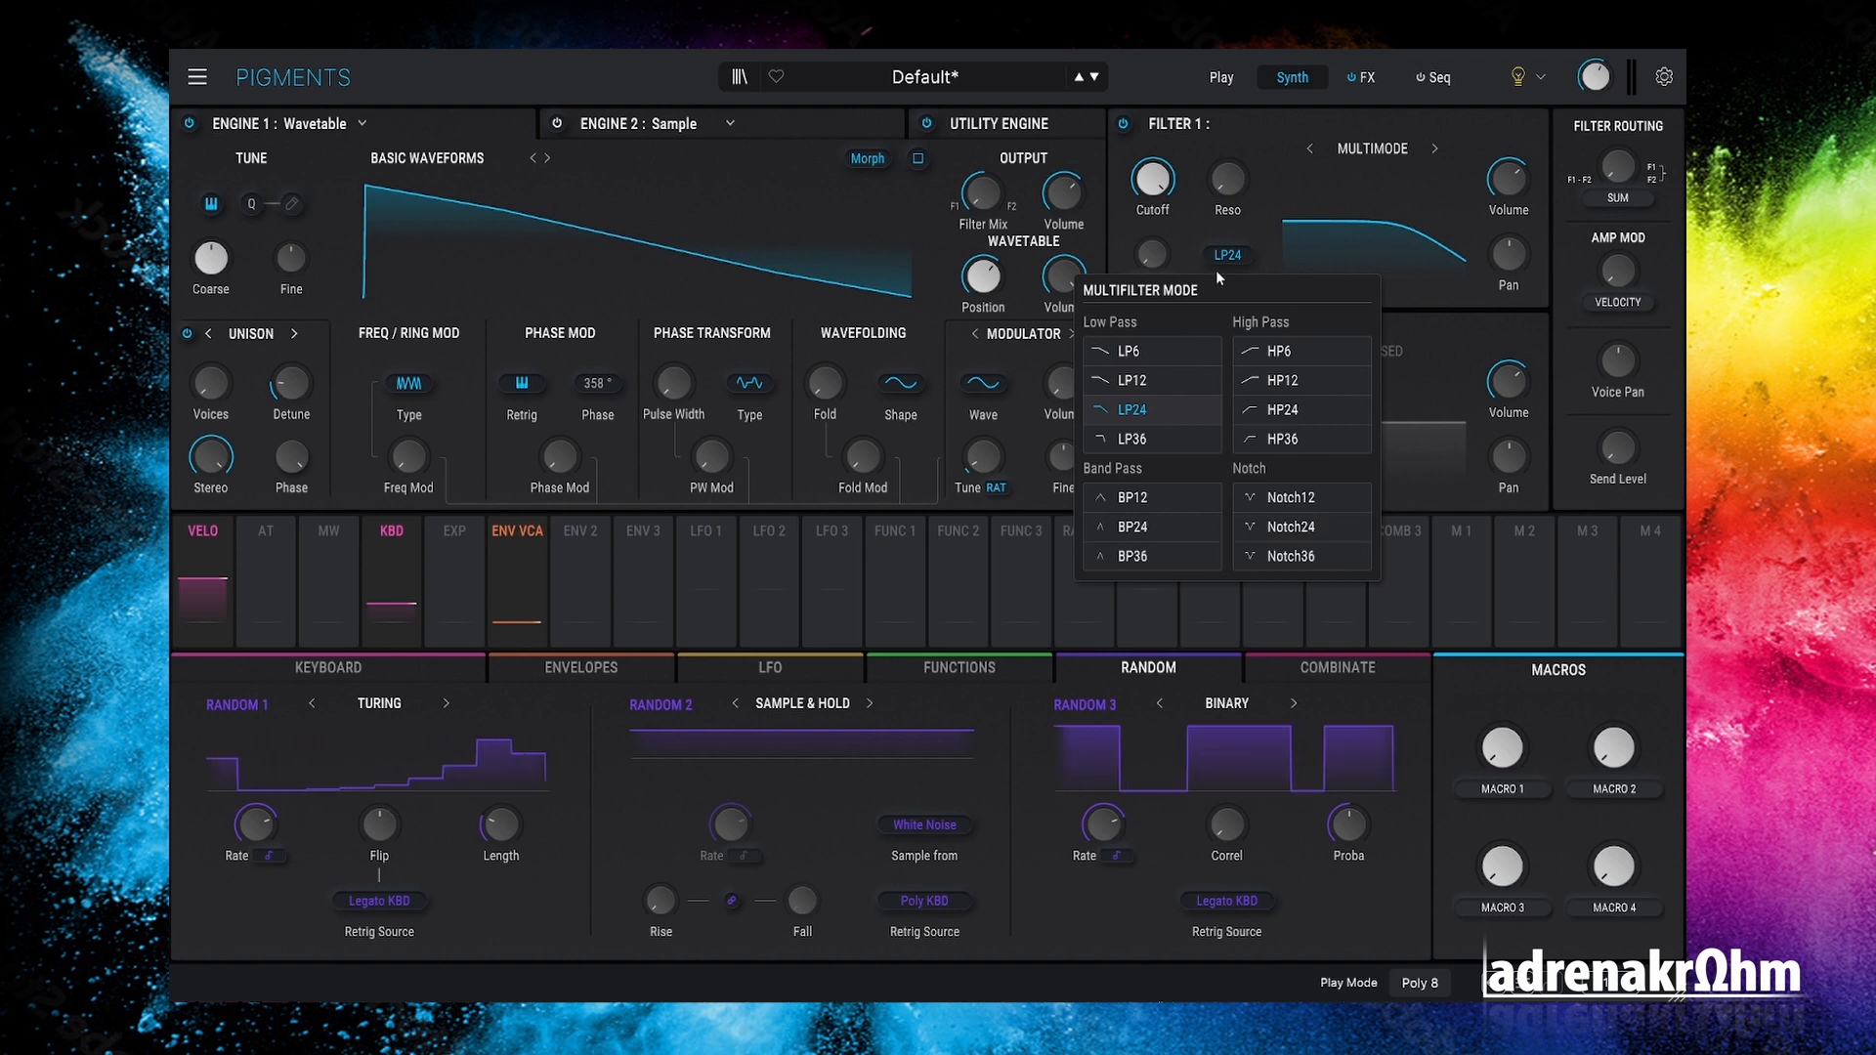
{"action": "left_click", "coordinate": [1257, 232]}
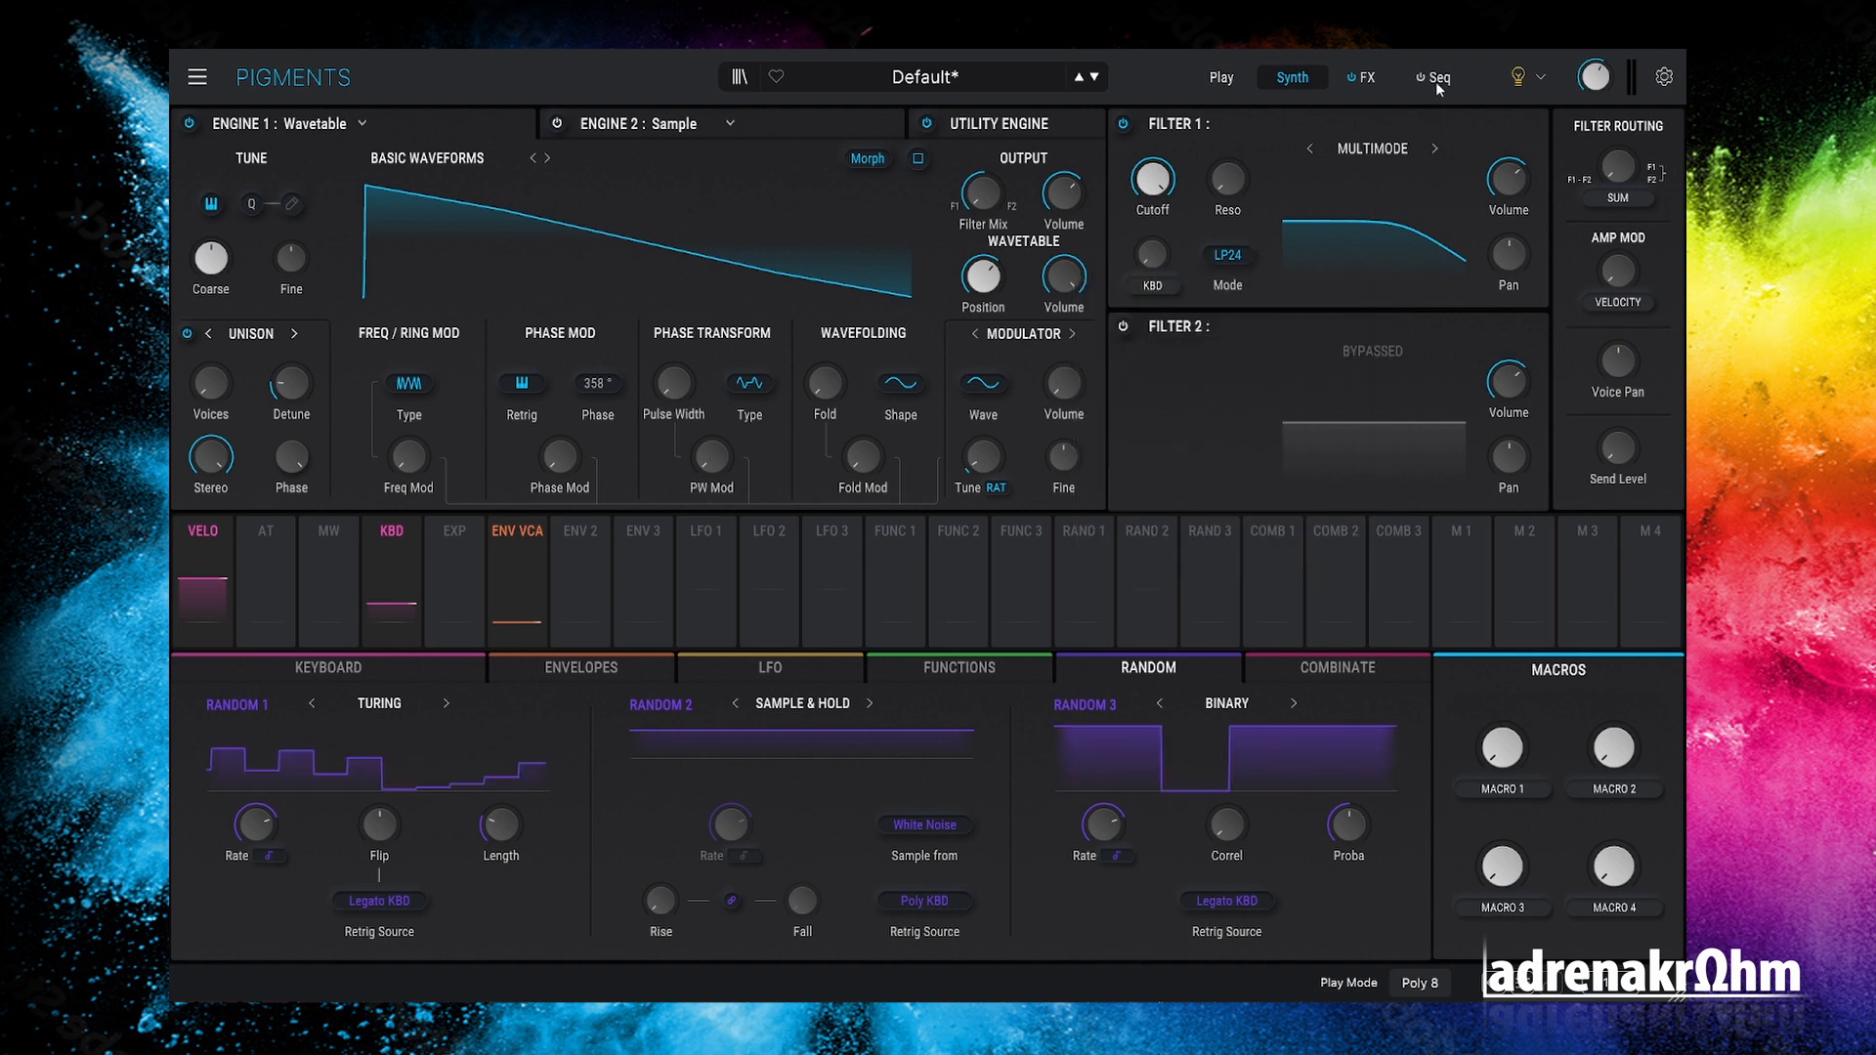
{"action": "left_click", "coordinate": [1436, 84]}
{"action": "left_click", "coordinate": [1366, 78]}
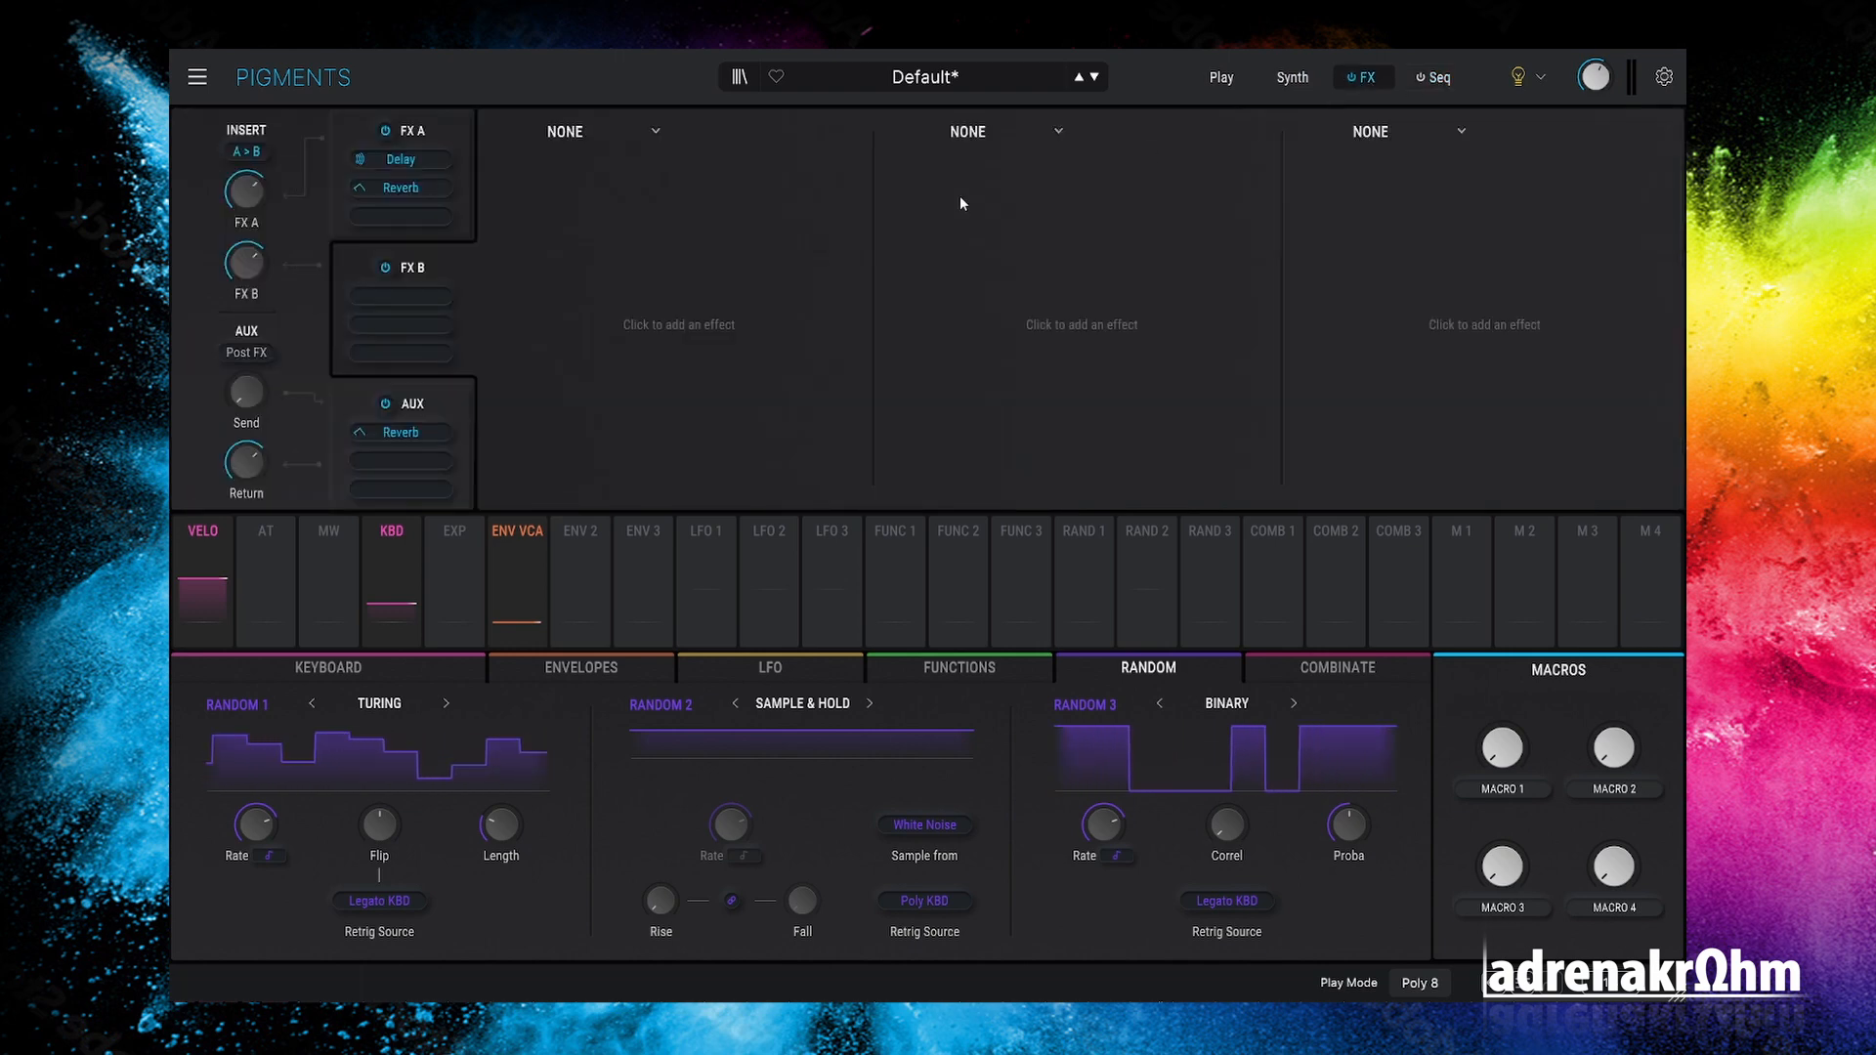
{"action": "left_click", "coordinate": [649, 128]}
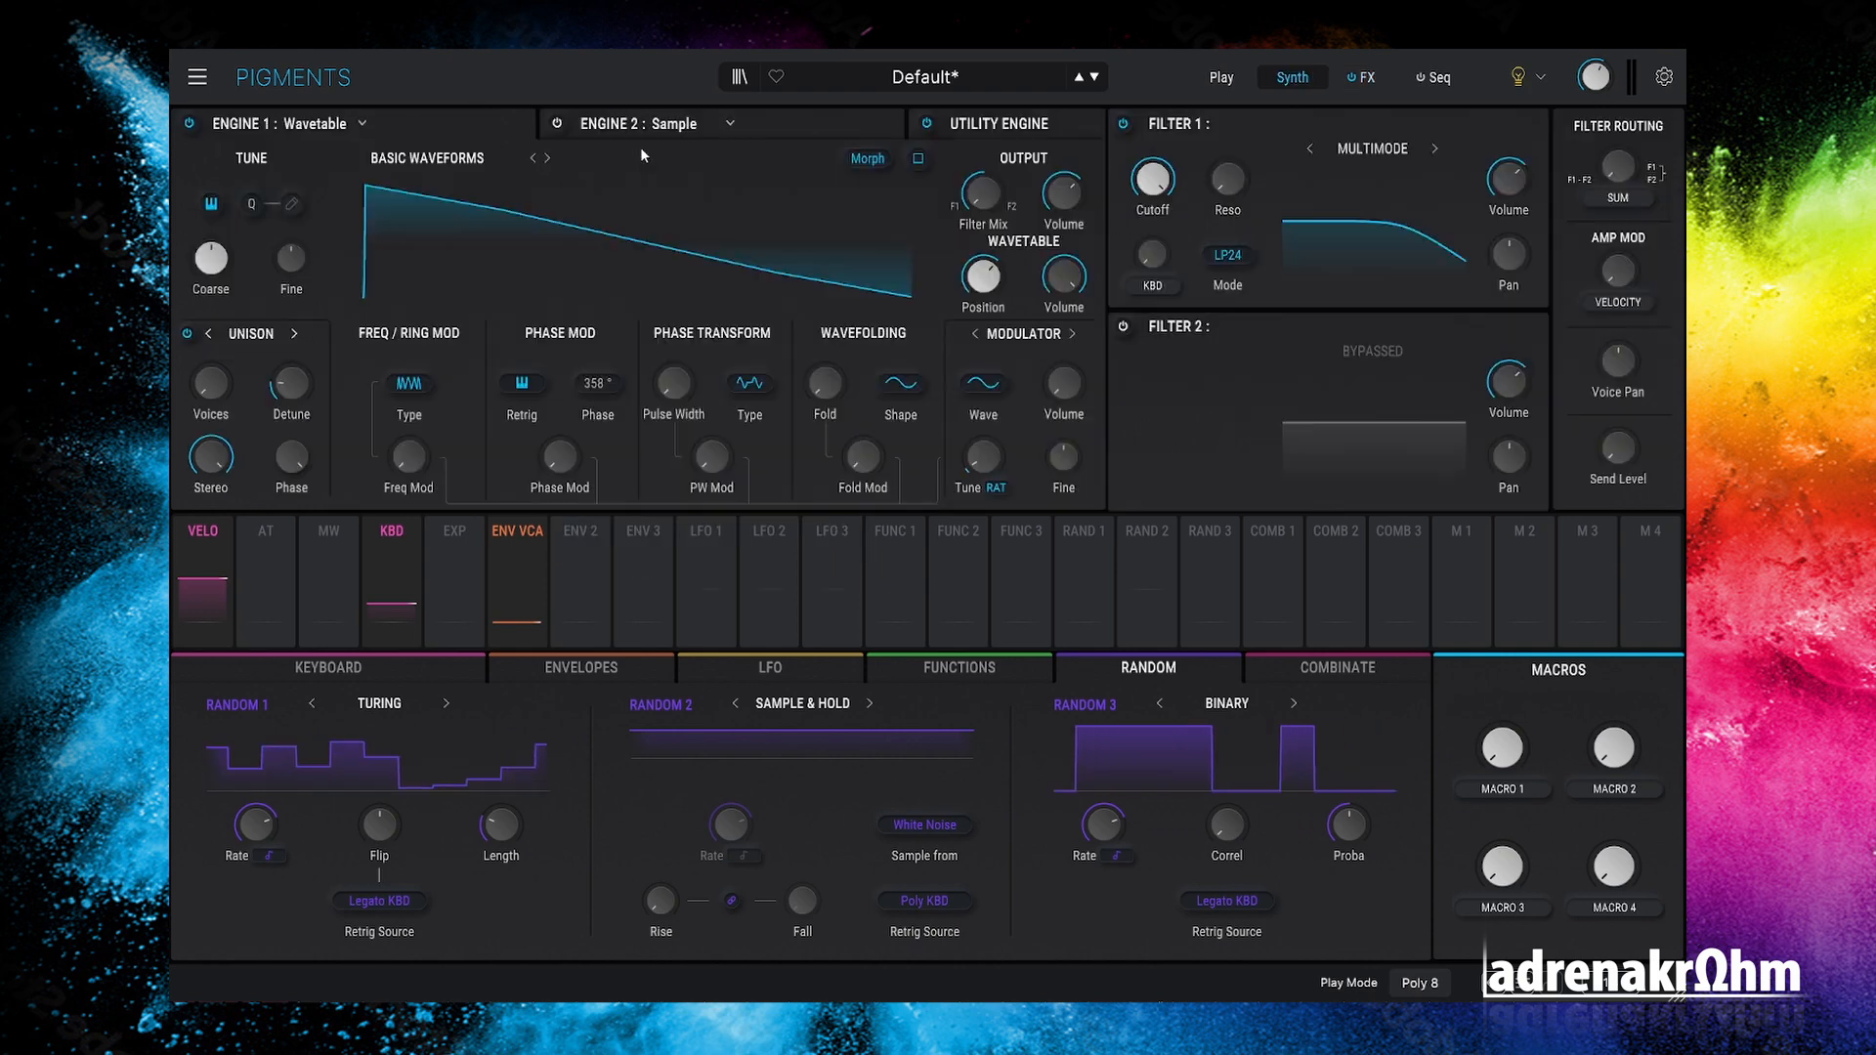
{"action": "left_click", "coordinate": [1437, 78]}
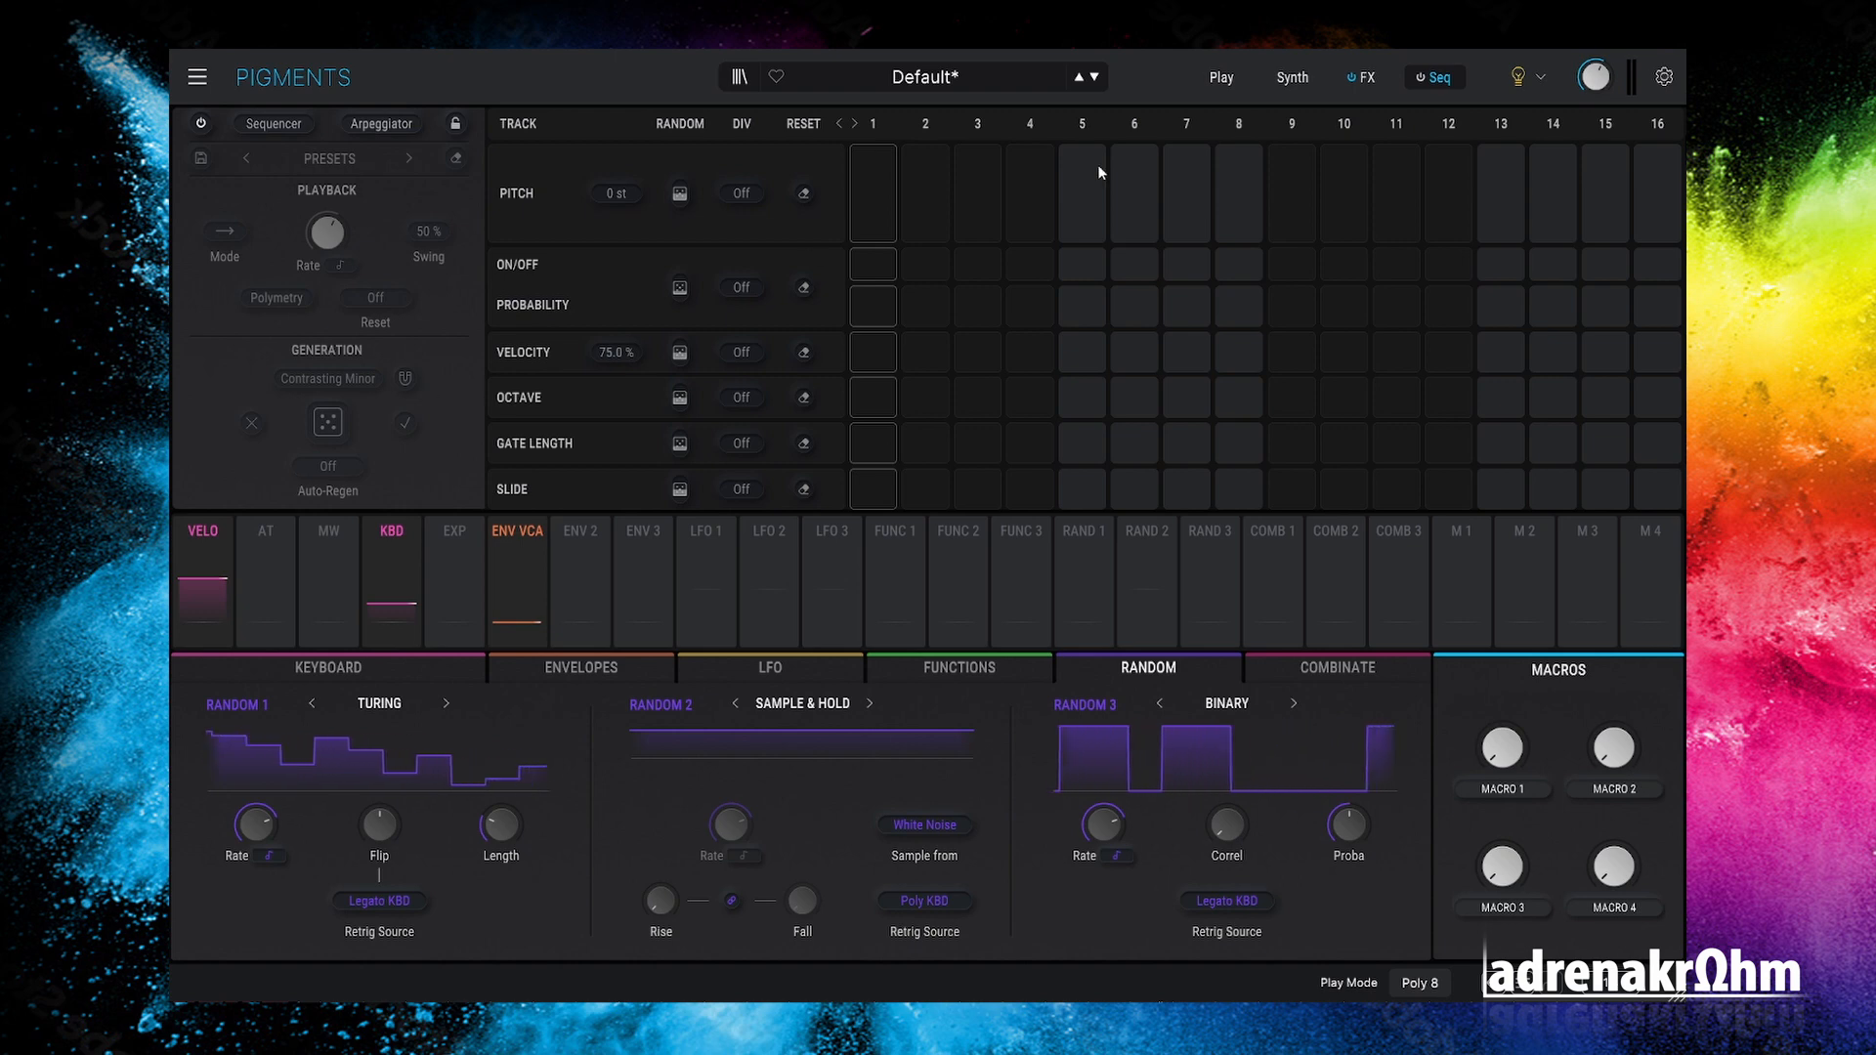
{"action": "left_click", "coordinate": [1293, 77]}
Step: Switch Engine 1 to a Sample engine and open its sample browser
{"action": "left_click", "coordinate": [361, 124]}
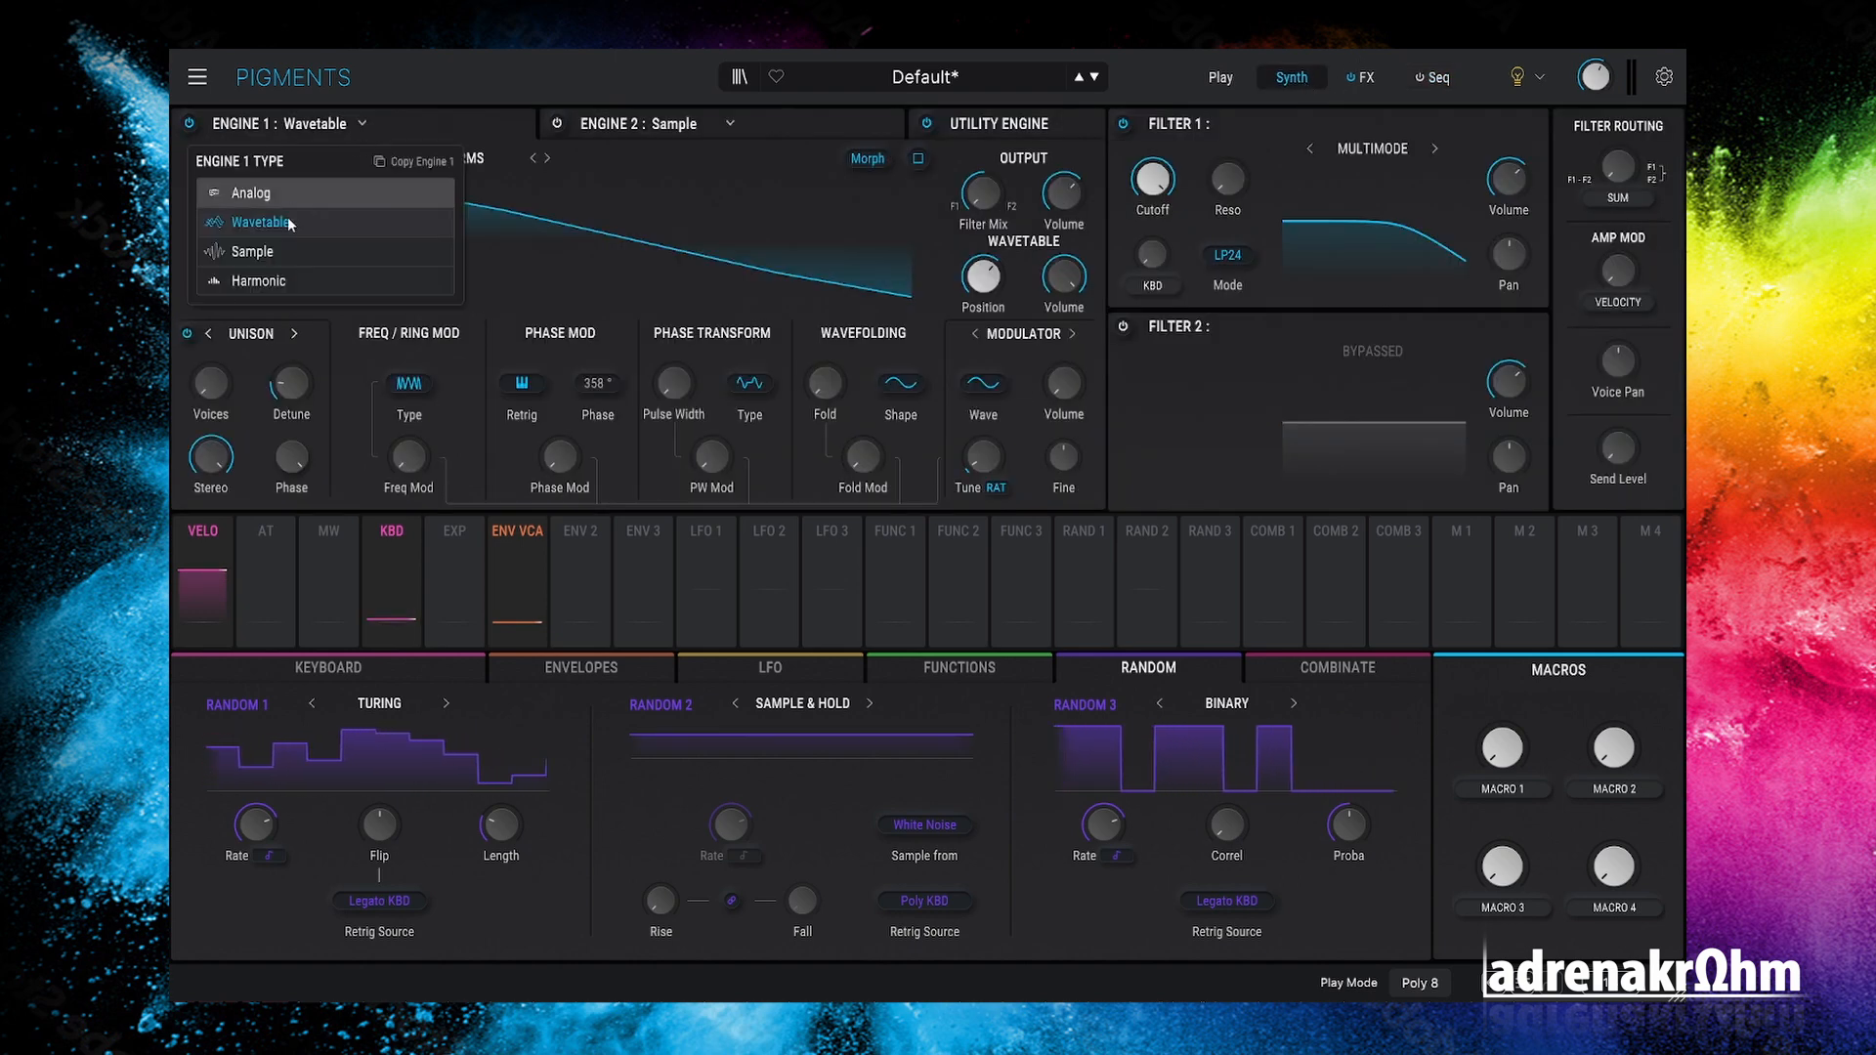
{"action": "left_click", "coordinate": [289, 256]}
{"action": "left_click", "coordinate": [442, 158]}
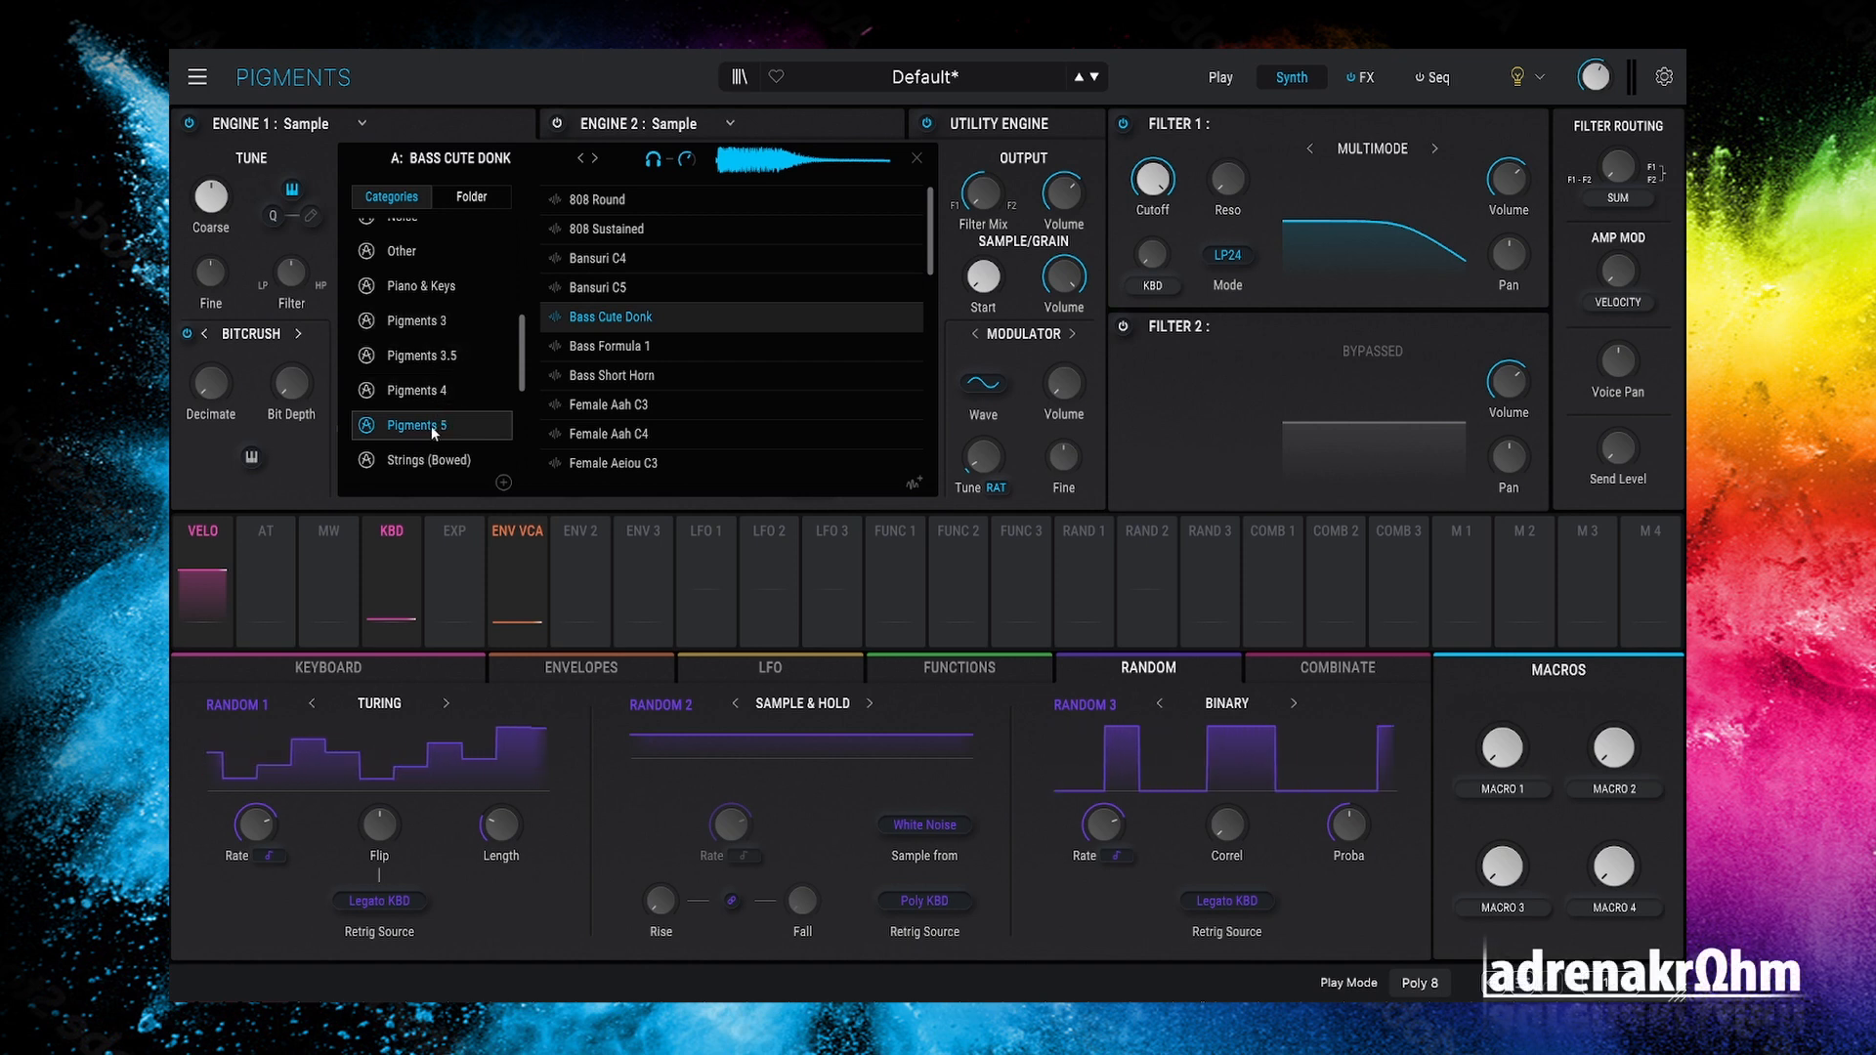
Step: Preview the 808 Round, Bansuri C5 and C4, Bass Formula 1 and Male Aeiou C2 samples
{"action": "left_click", "coordinate": [648, 201]}
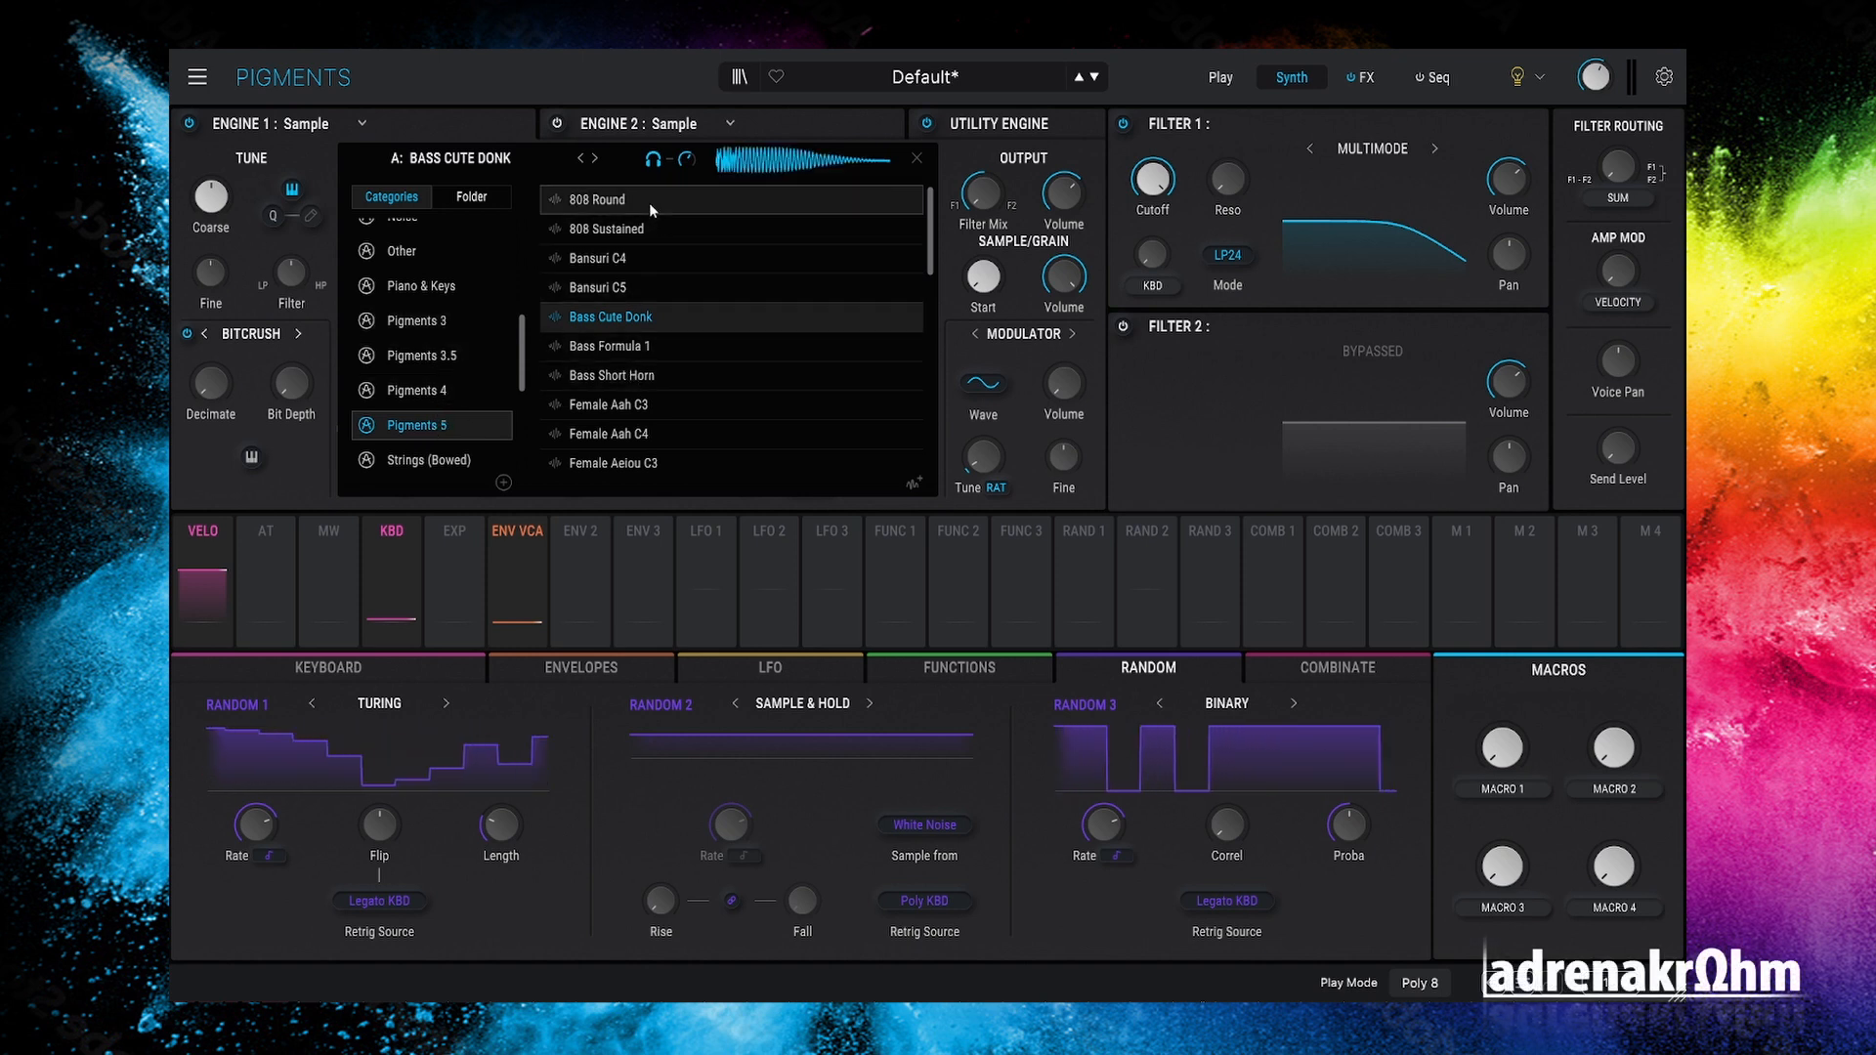
{"action": "key", "text": "Down"}
{"action": "key", "text": "Down"}
{"action": "key", "text": "Down"}
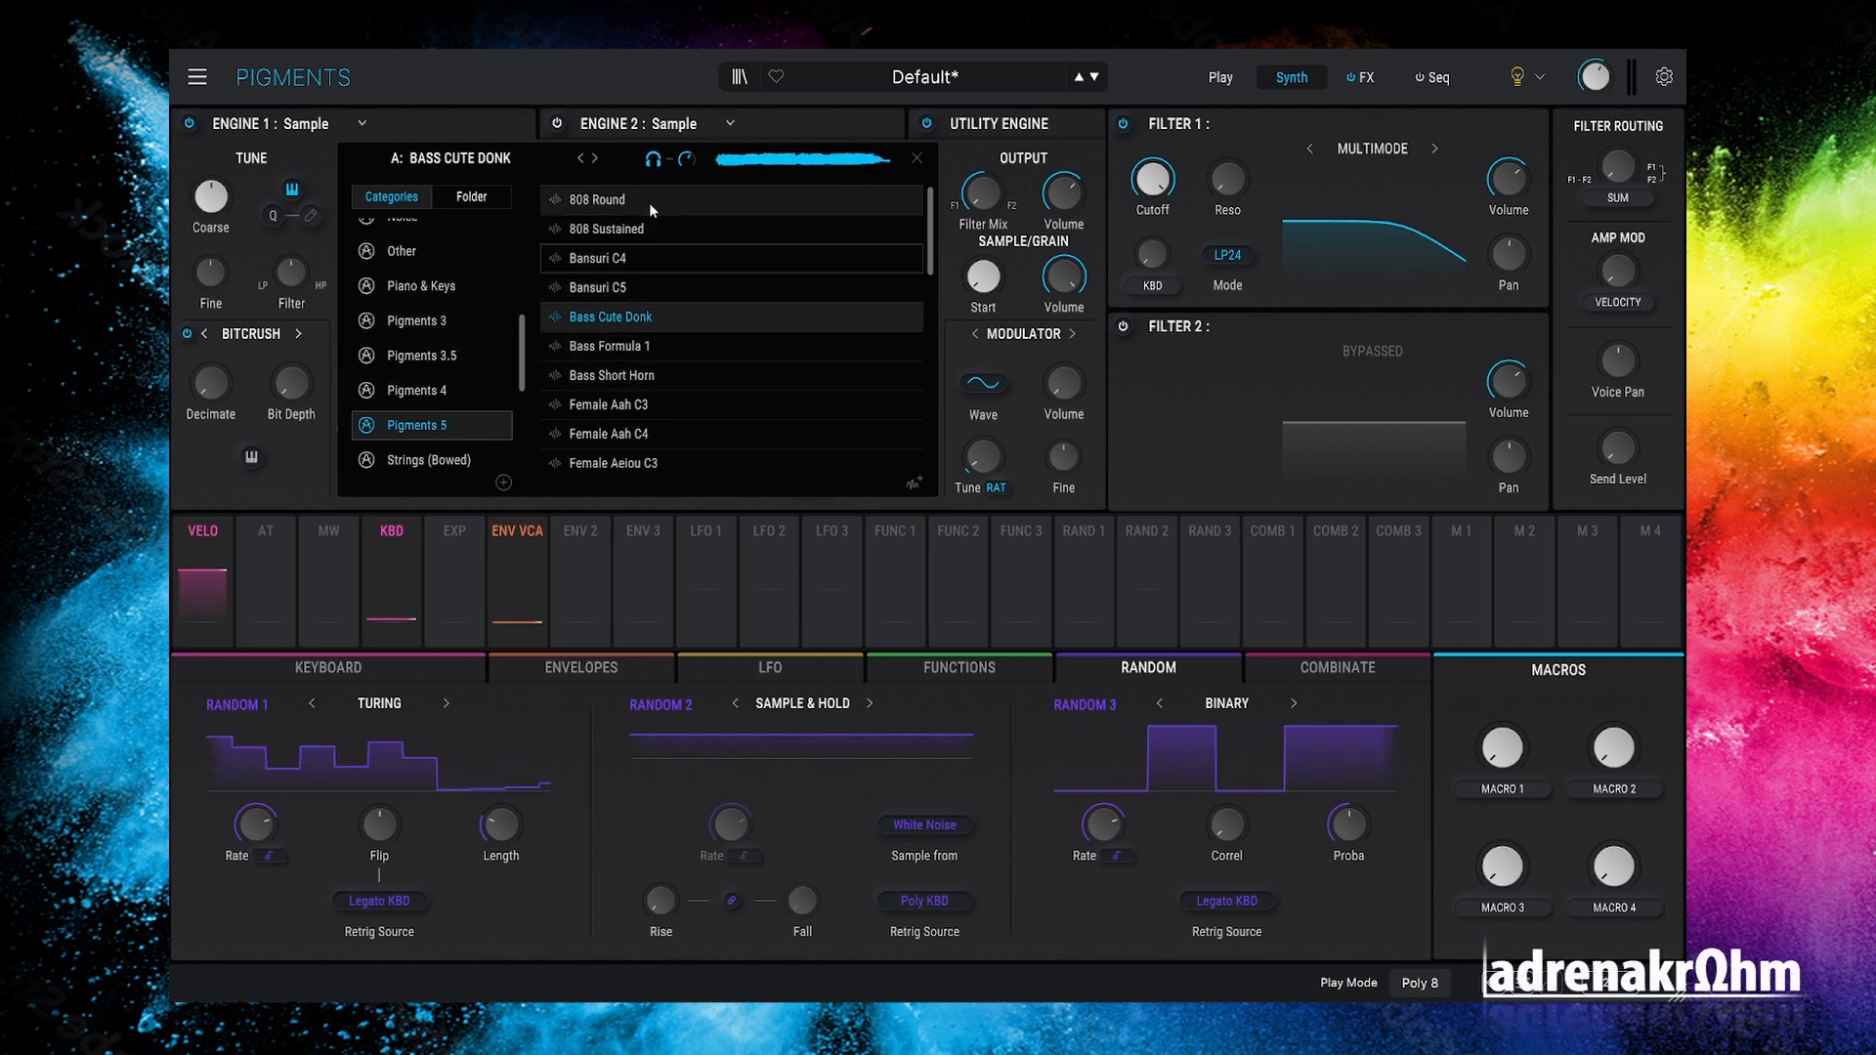
{"action": "key", "text": "Up"}
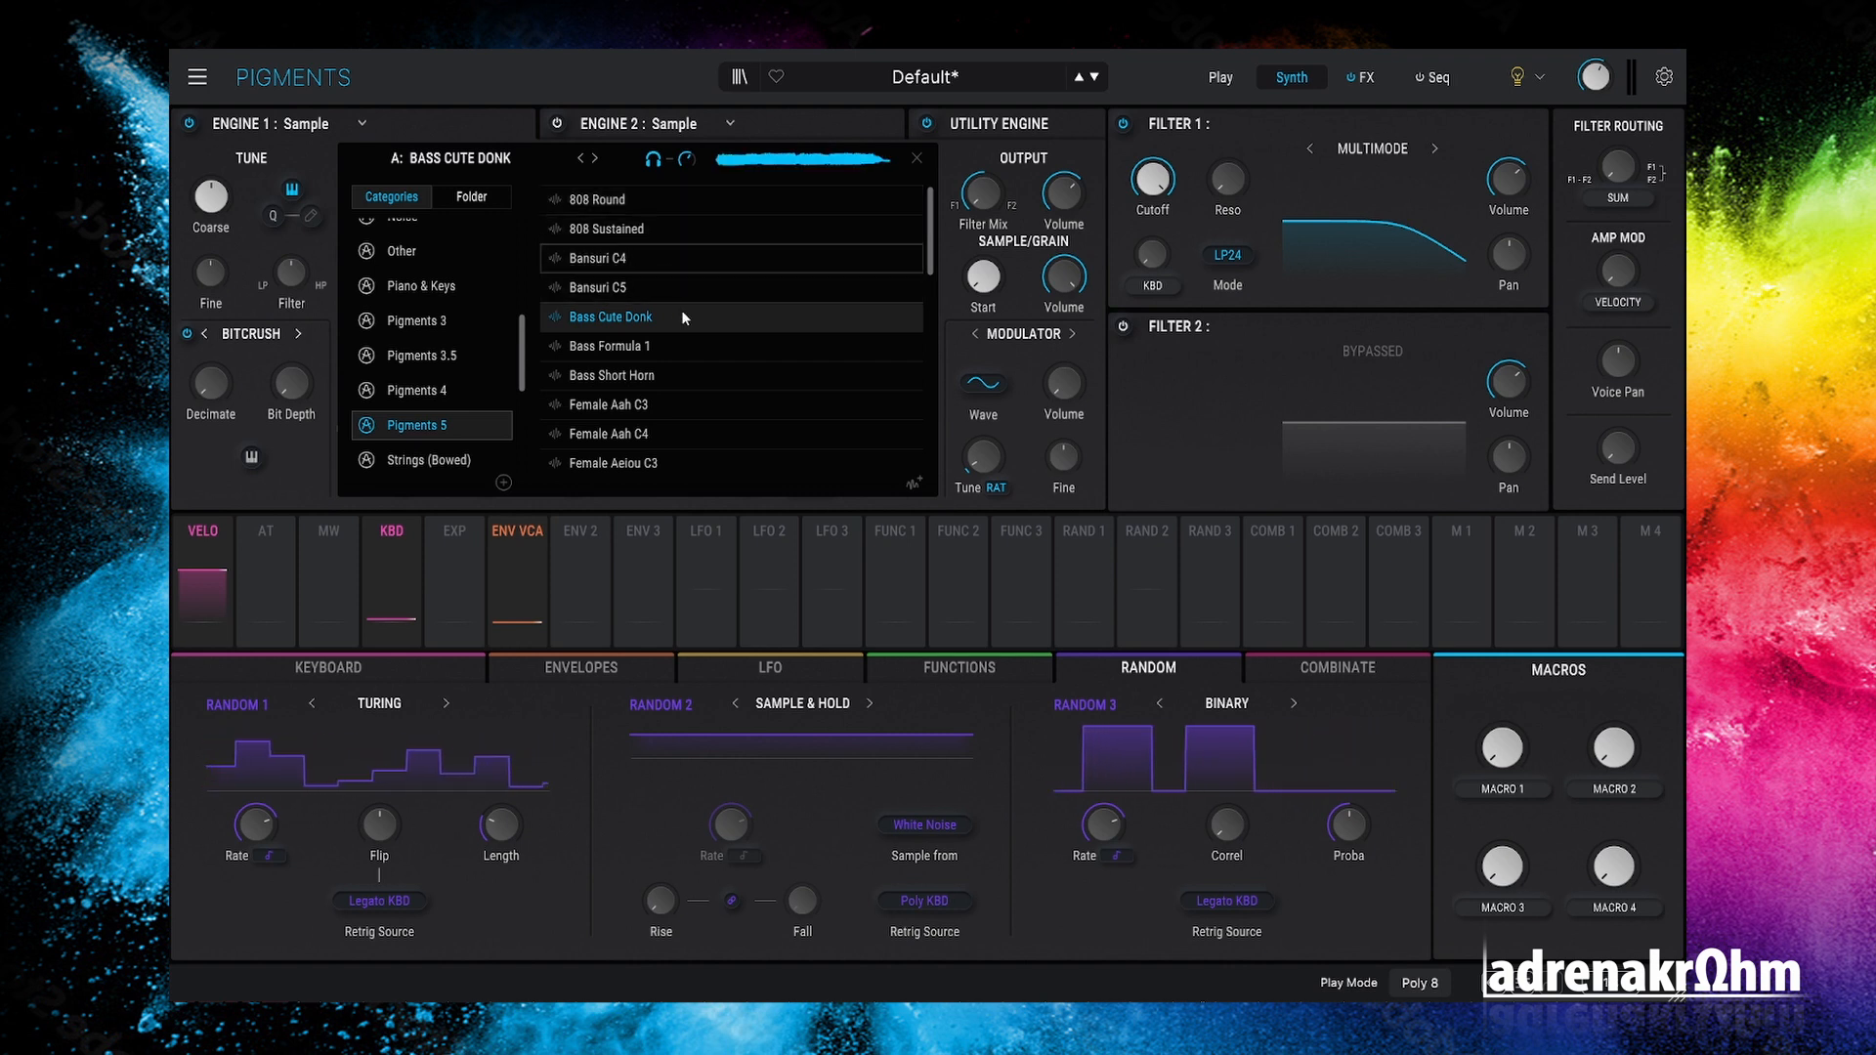
{"action": "key", "text": "Down"}
{"action": "key", "text": "Down"}
{"action": "key", "text": "Down"}
{"action": "key", "text": "Down"}
{"action": "key", "text": "Down"}
{"action": "key", "text": "Down"}
{"action": "key", "text": "Down"}
{"action": "key", "text": "Down"}
{"action": "key", "text": "Down"}
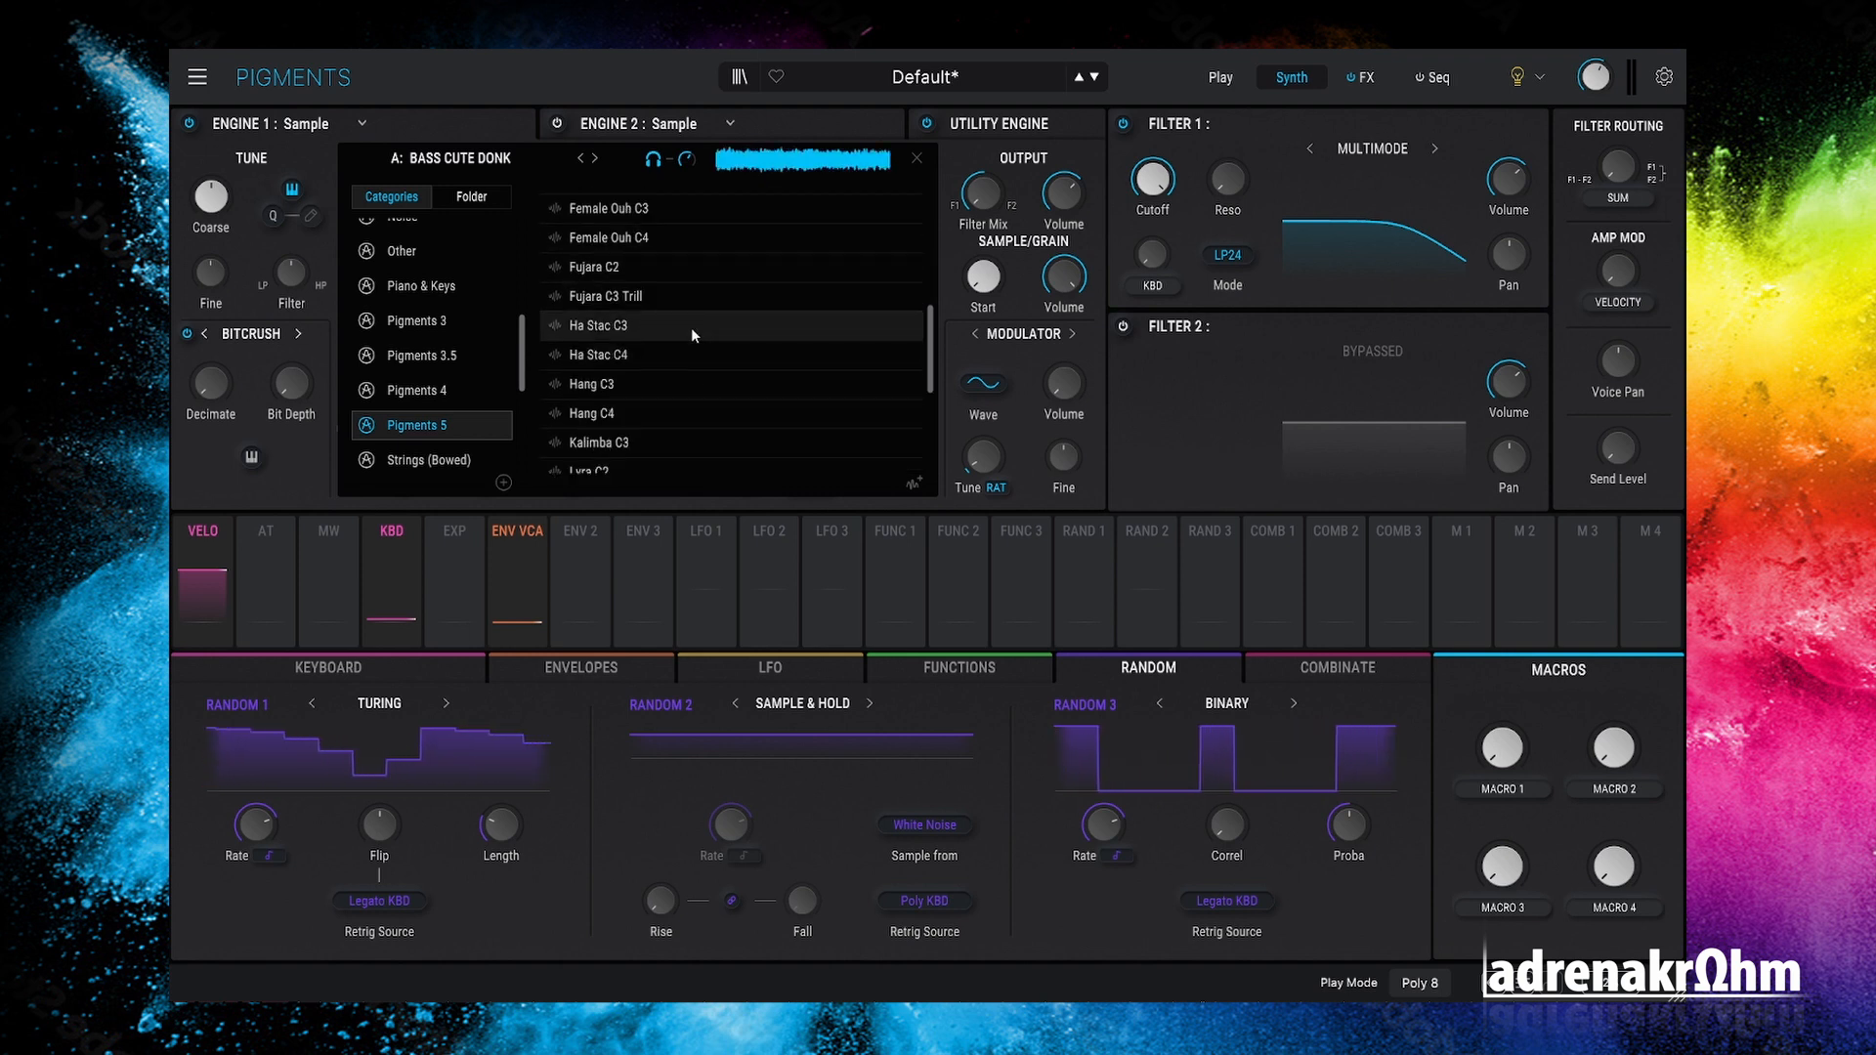
{"action": "scroll", "coordinate": [690, 326], "scroll_direction": "down", "scroll_amount": 3}
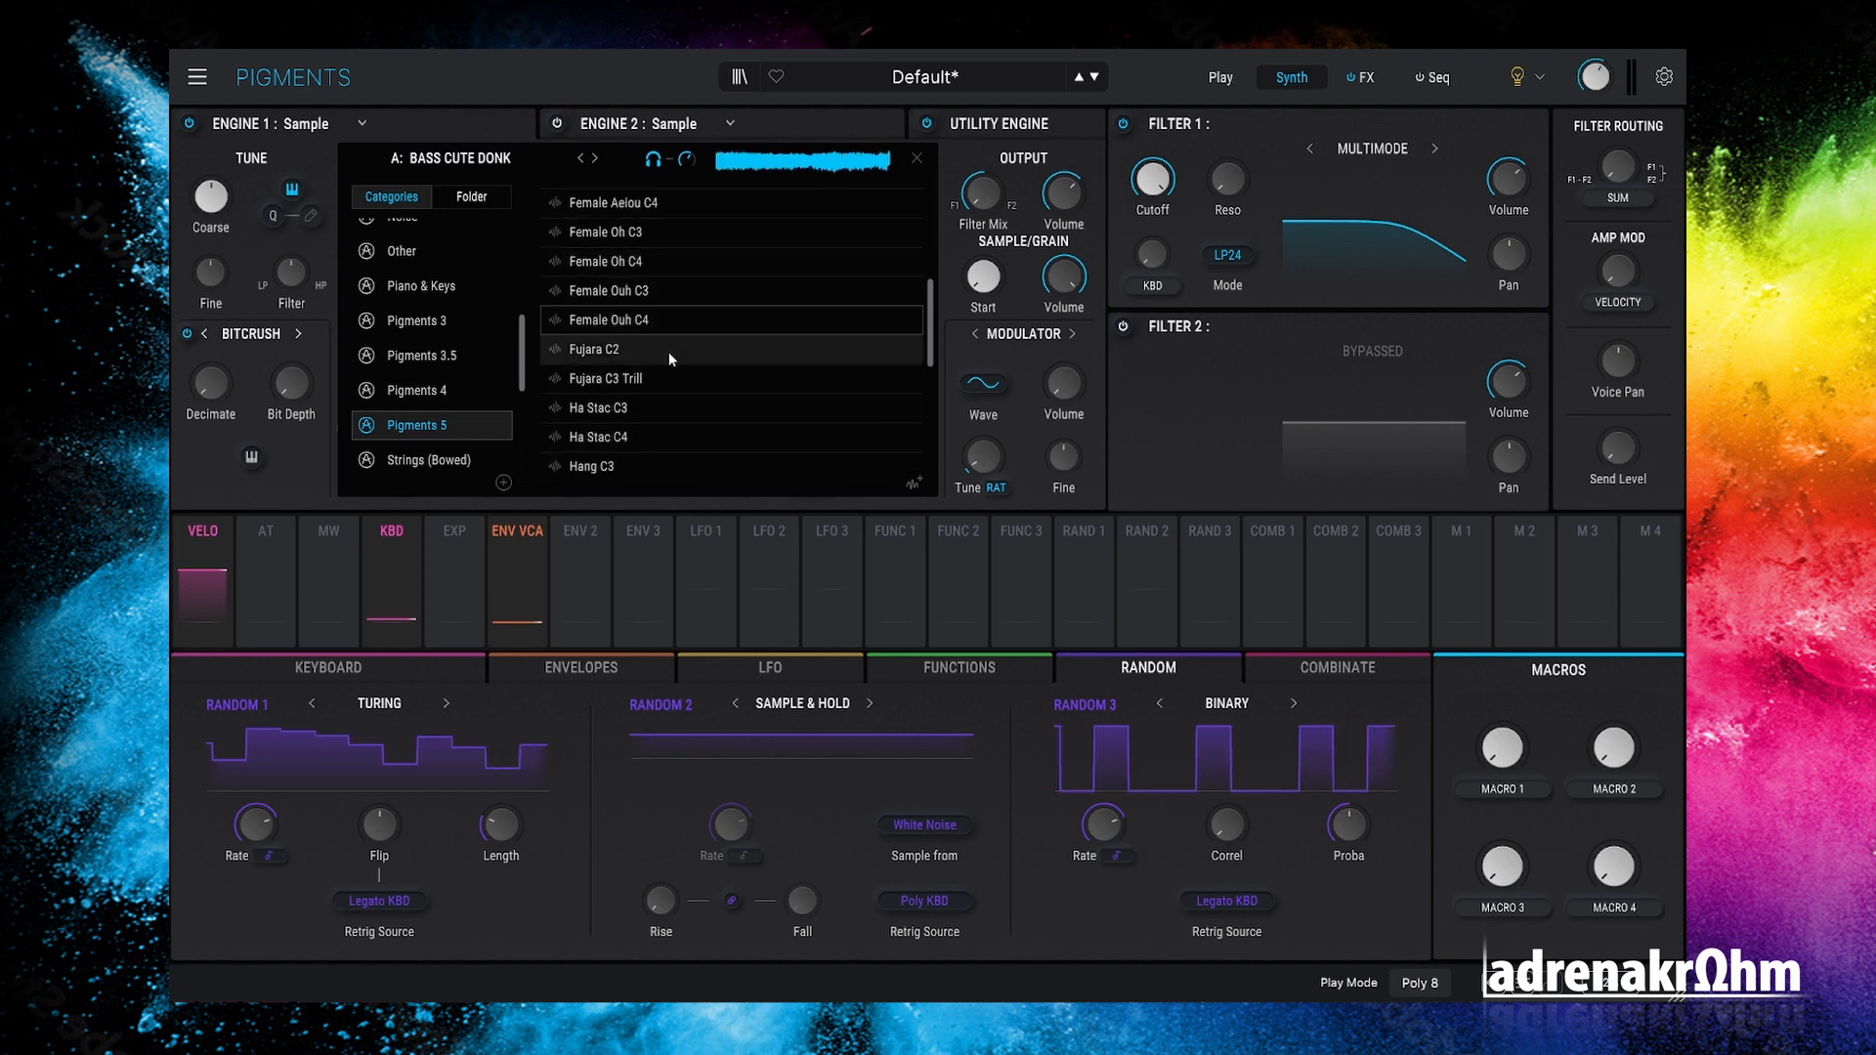
{"action": "scroll", "coordinate": [672, 355], "scroll_direction": "down", "scroll_amount": 4}
{"action": "scroll", "coordinate": [679, 361], "scroll_direction": "down", "scroll_amount": 2}
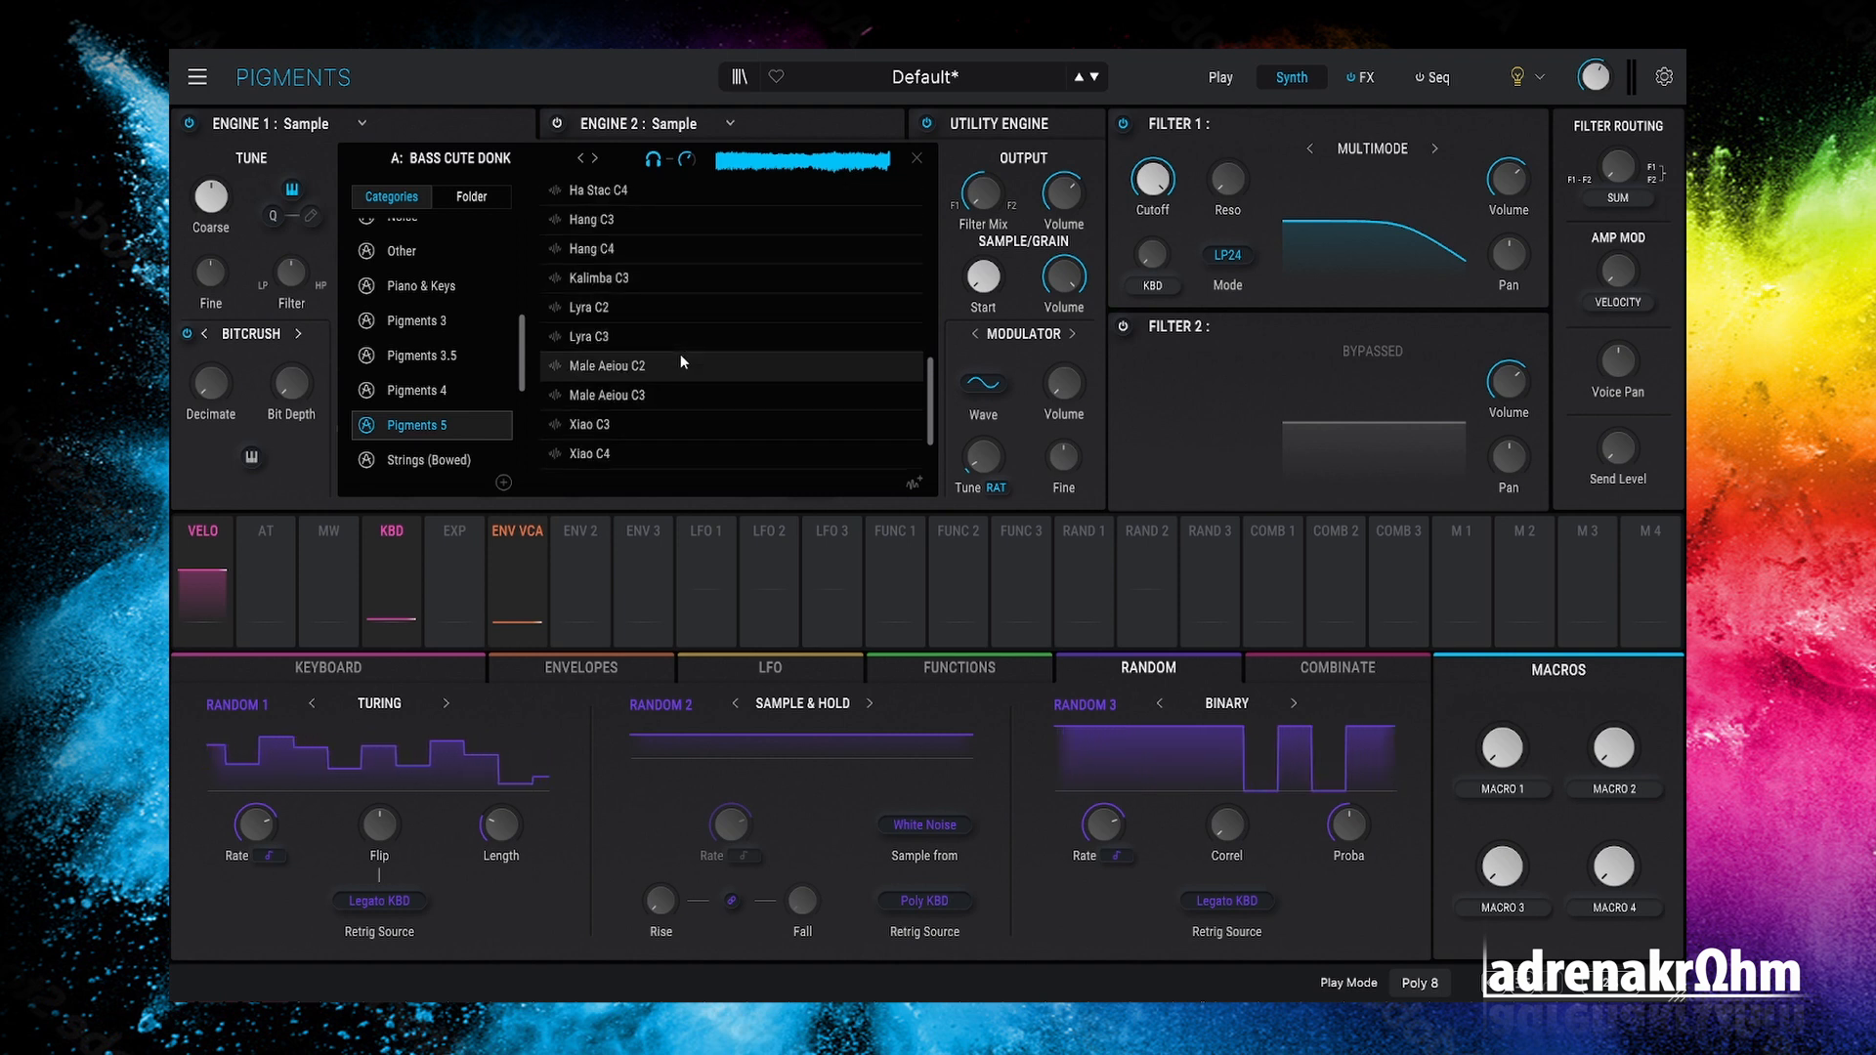
{"action": "left_click", "coordinate": [664, 367]}
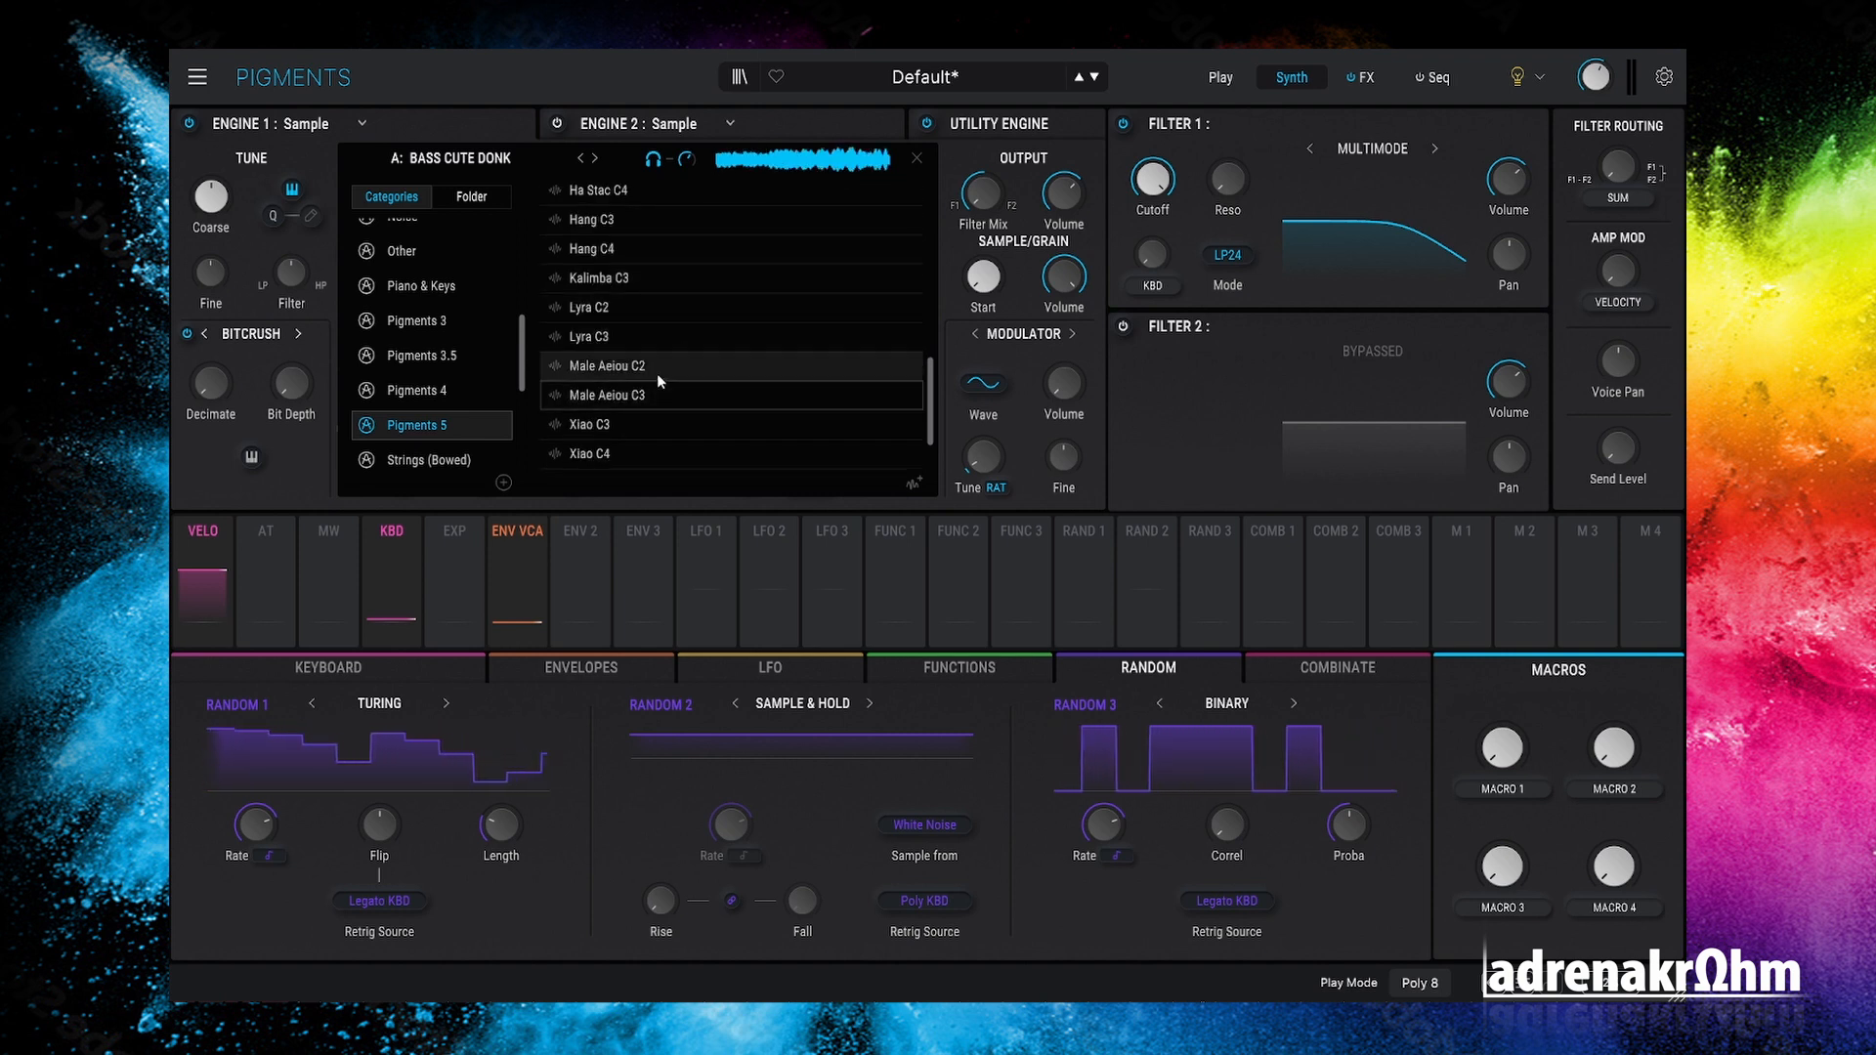
{"action": "scroll", "coordinate": [659, 373], "scroll_direction": "down", "scroll_amount": 2}
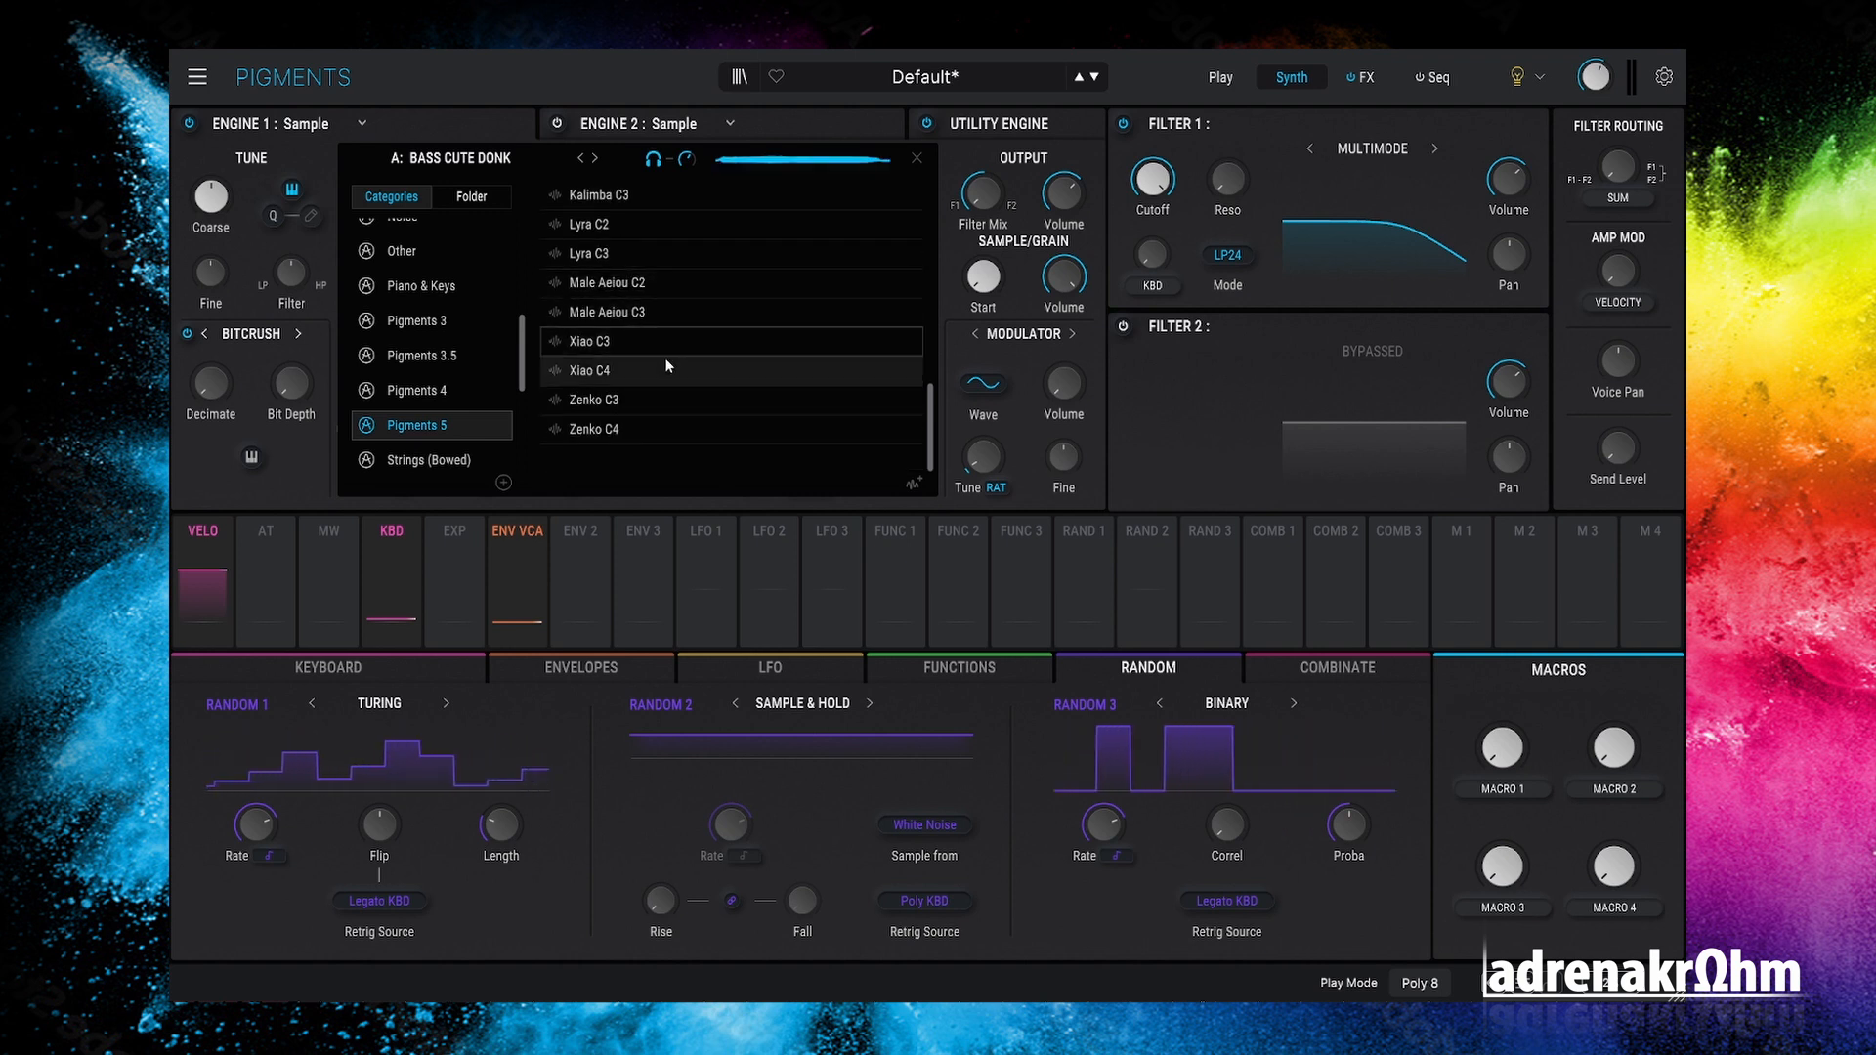
{"action": "scroll", "coordinate": [664, 354], "scroll_direction": "up", "scroll_amount": 8}
{"action": "scroll", "coordinate": [665, 355], "scroll_direction": "down", "scroll_amount": 5}
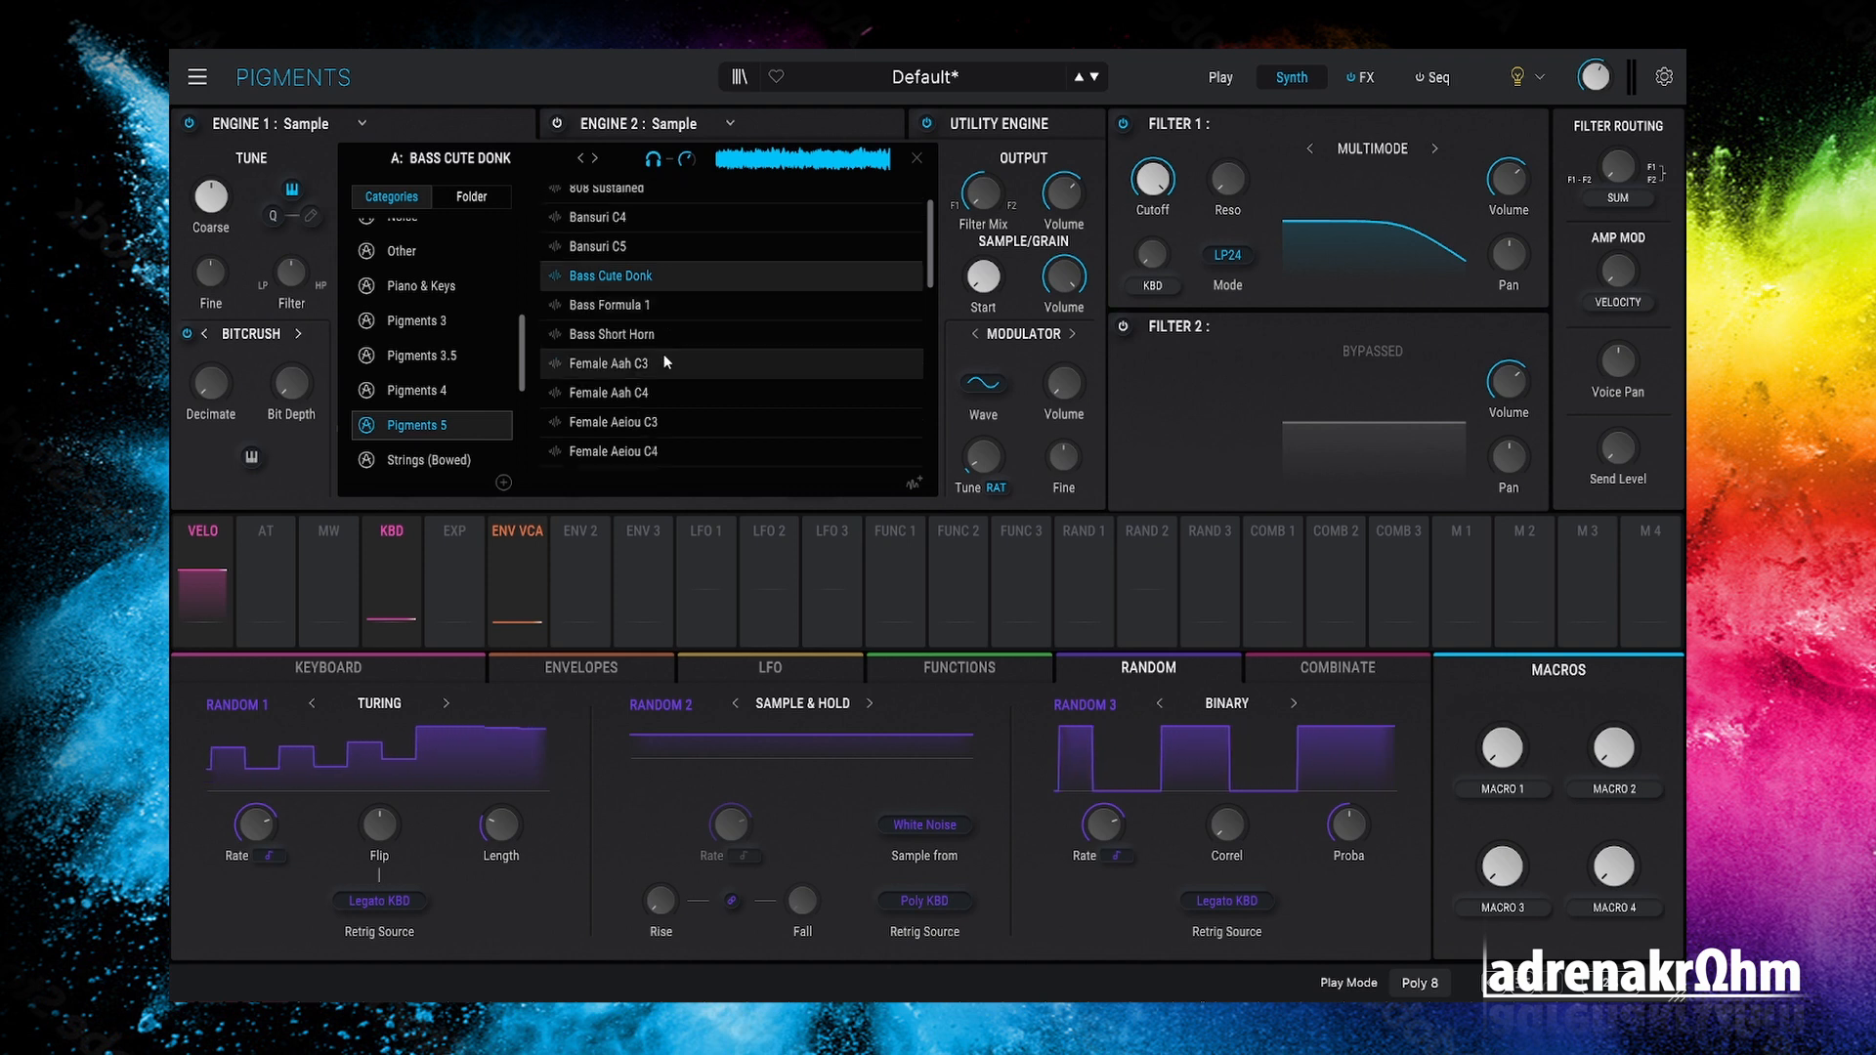
Step: Audition Ha Stac C3, Lyra C3, Hang C3 and Hang C4, then load Lyra C2
{"action": "left_click", "coordinate": [657, 365]}
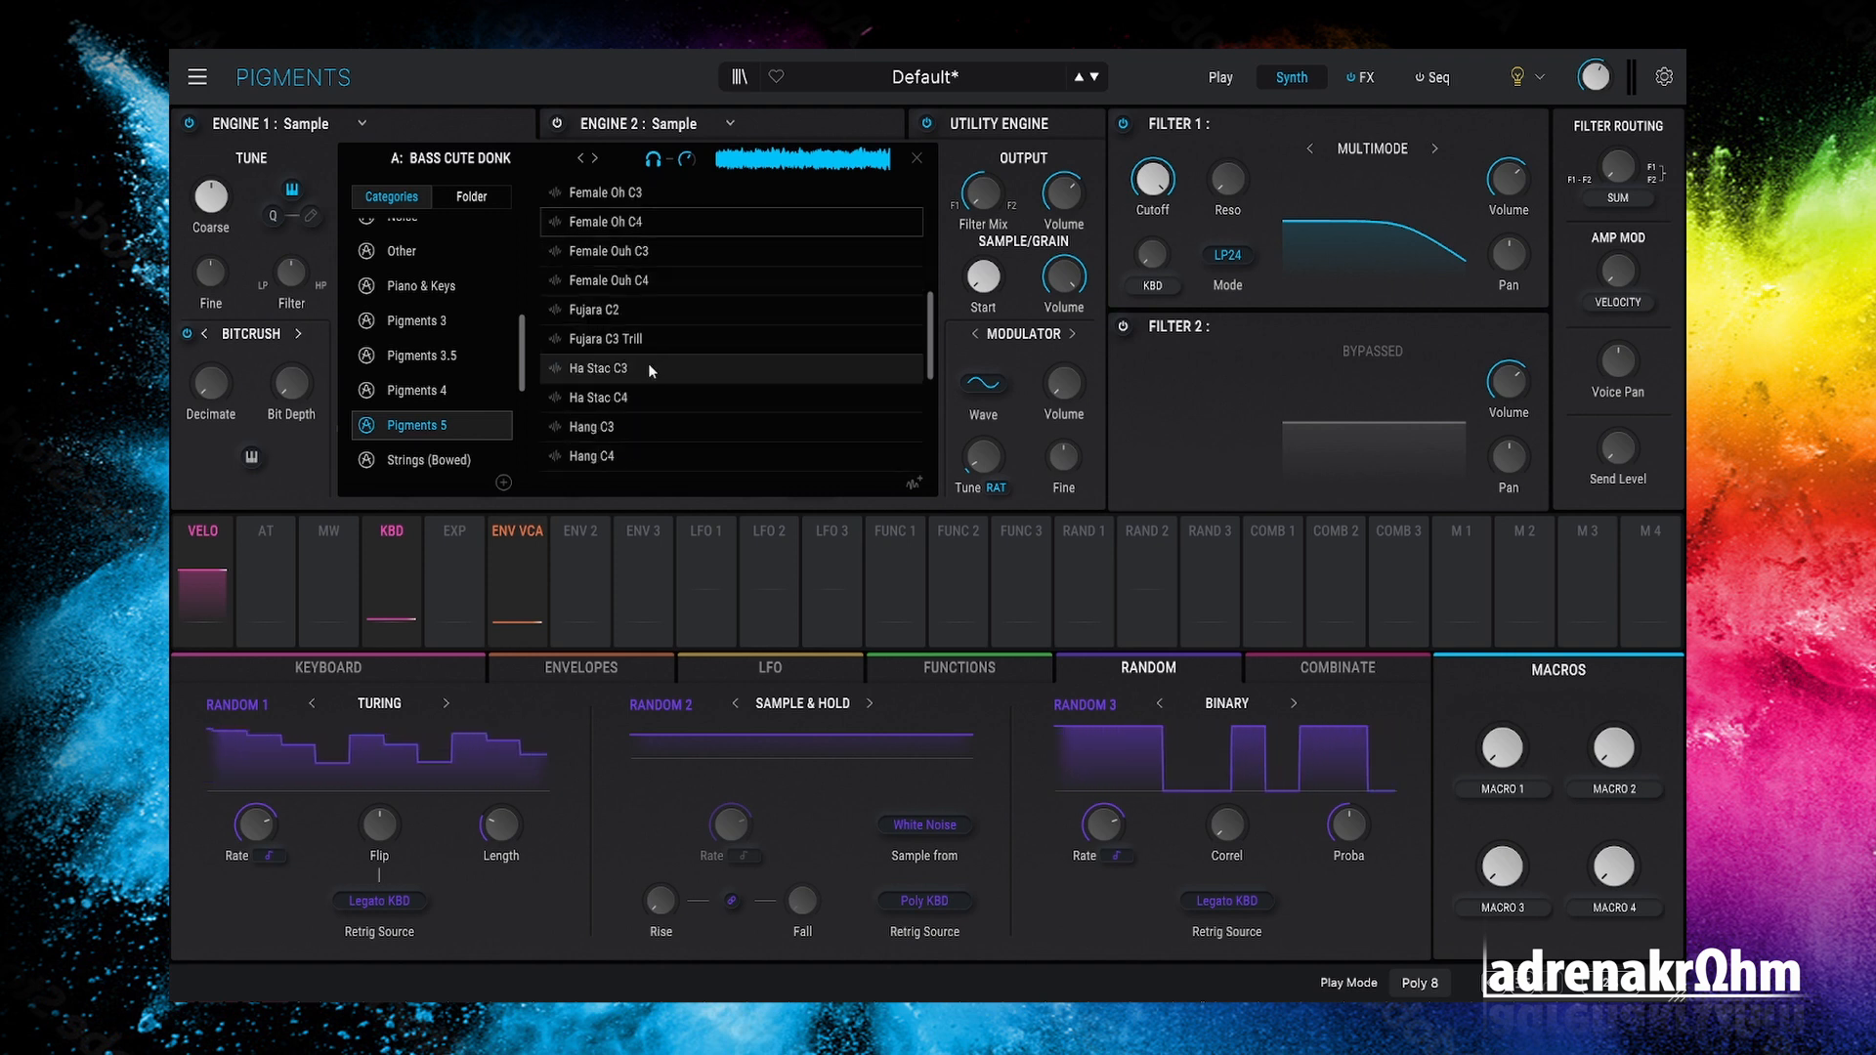
{"action": "scroll", "coordinate": [660, 383], "scroll_direction": "down", "scroll_amount": 3}
{"action": "left_click", "coordinate": [650, 375]}
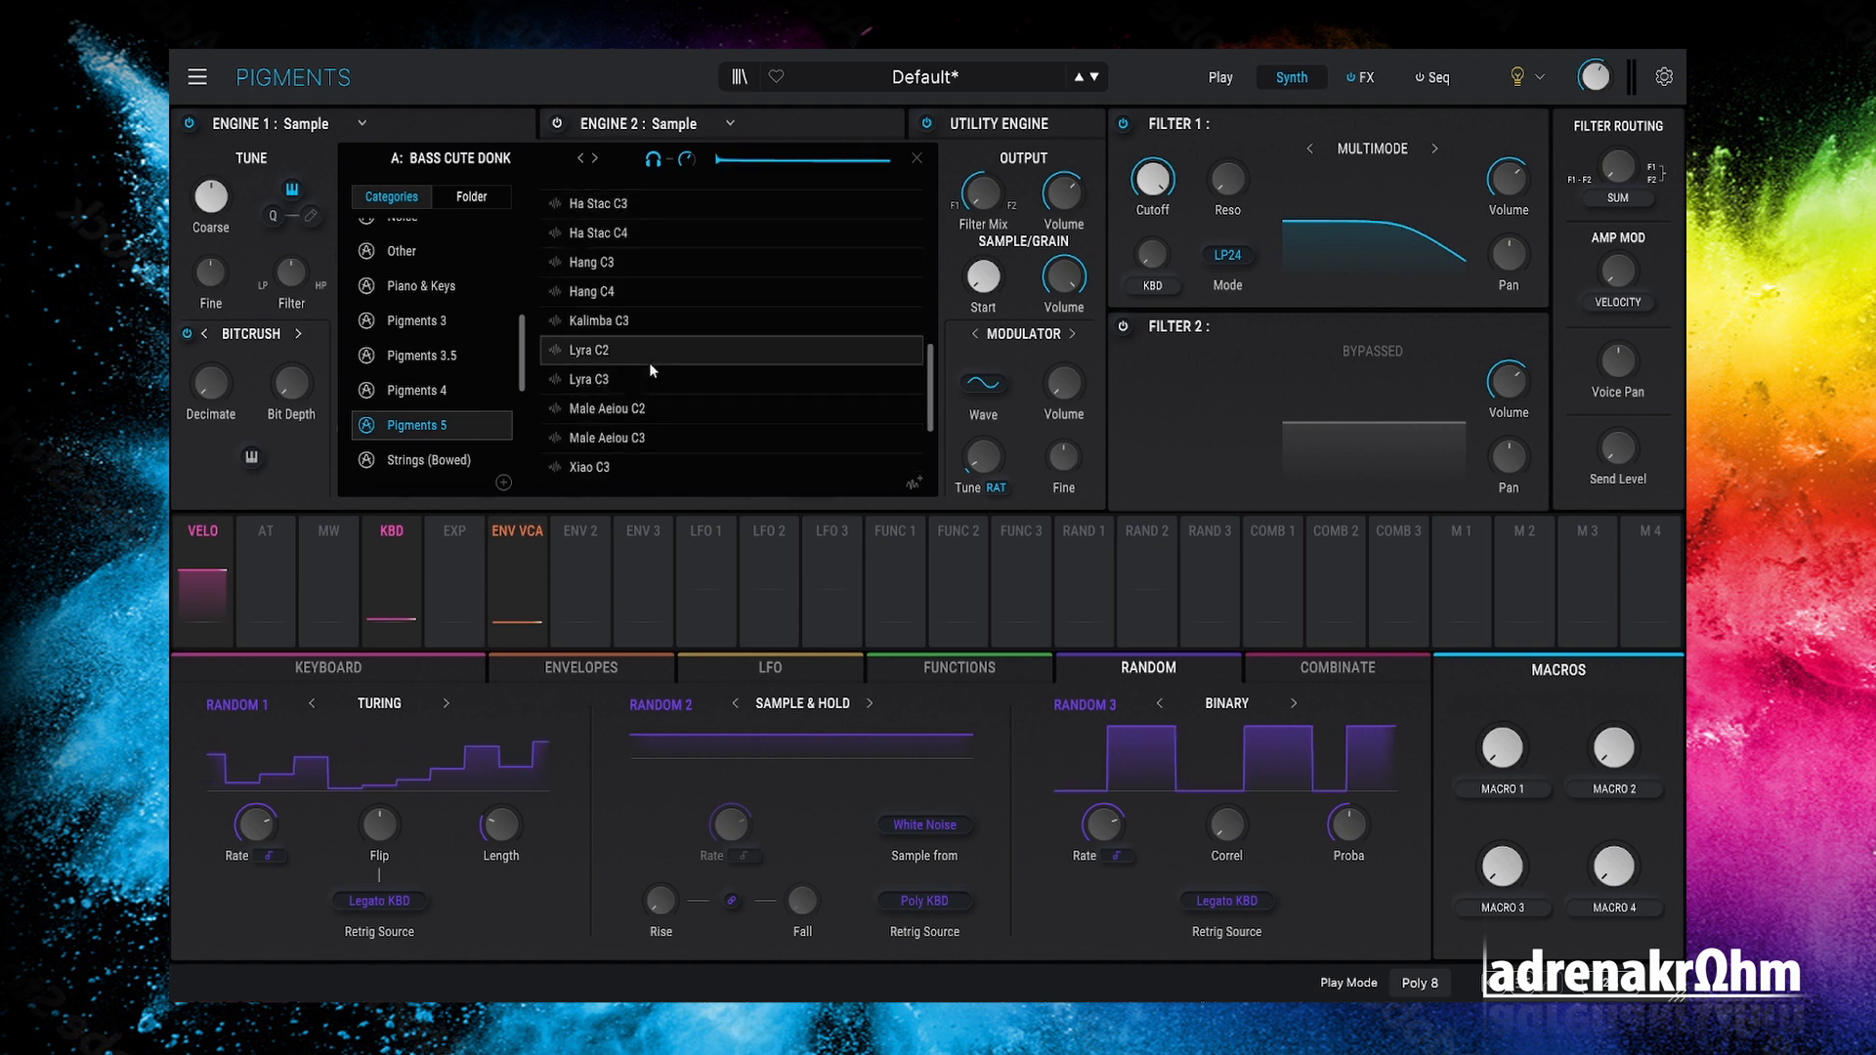
{"action": "scroll", "coordinate": [651, 386], "scroll_direction": "up", "scroll_amount": 1}
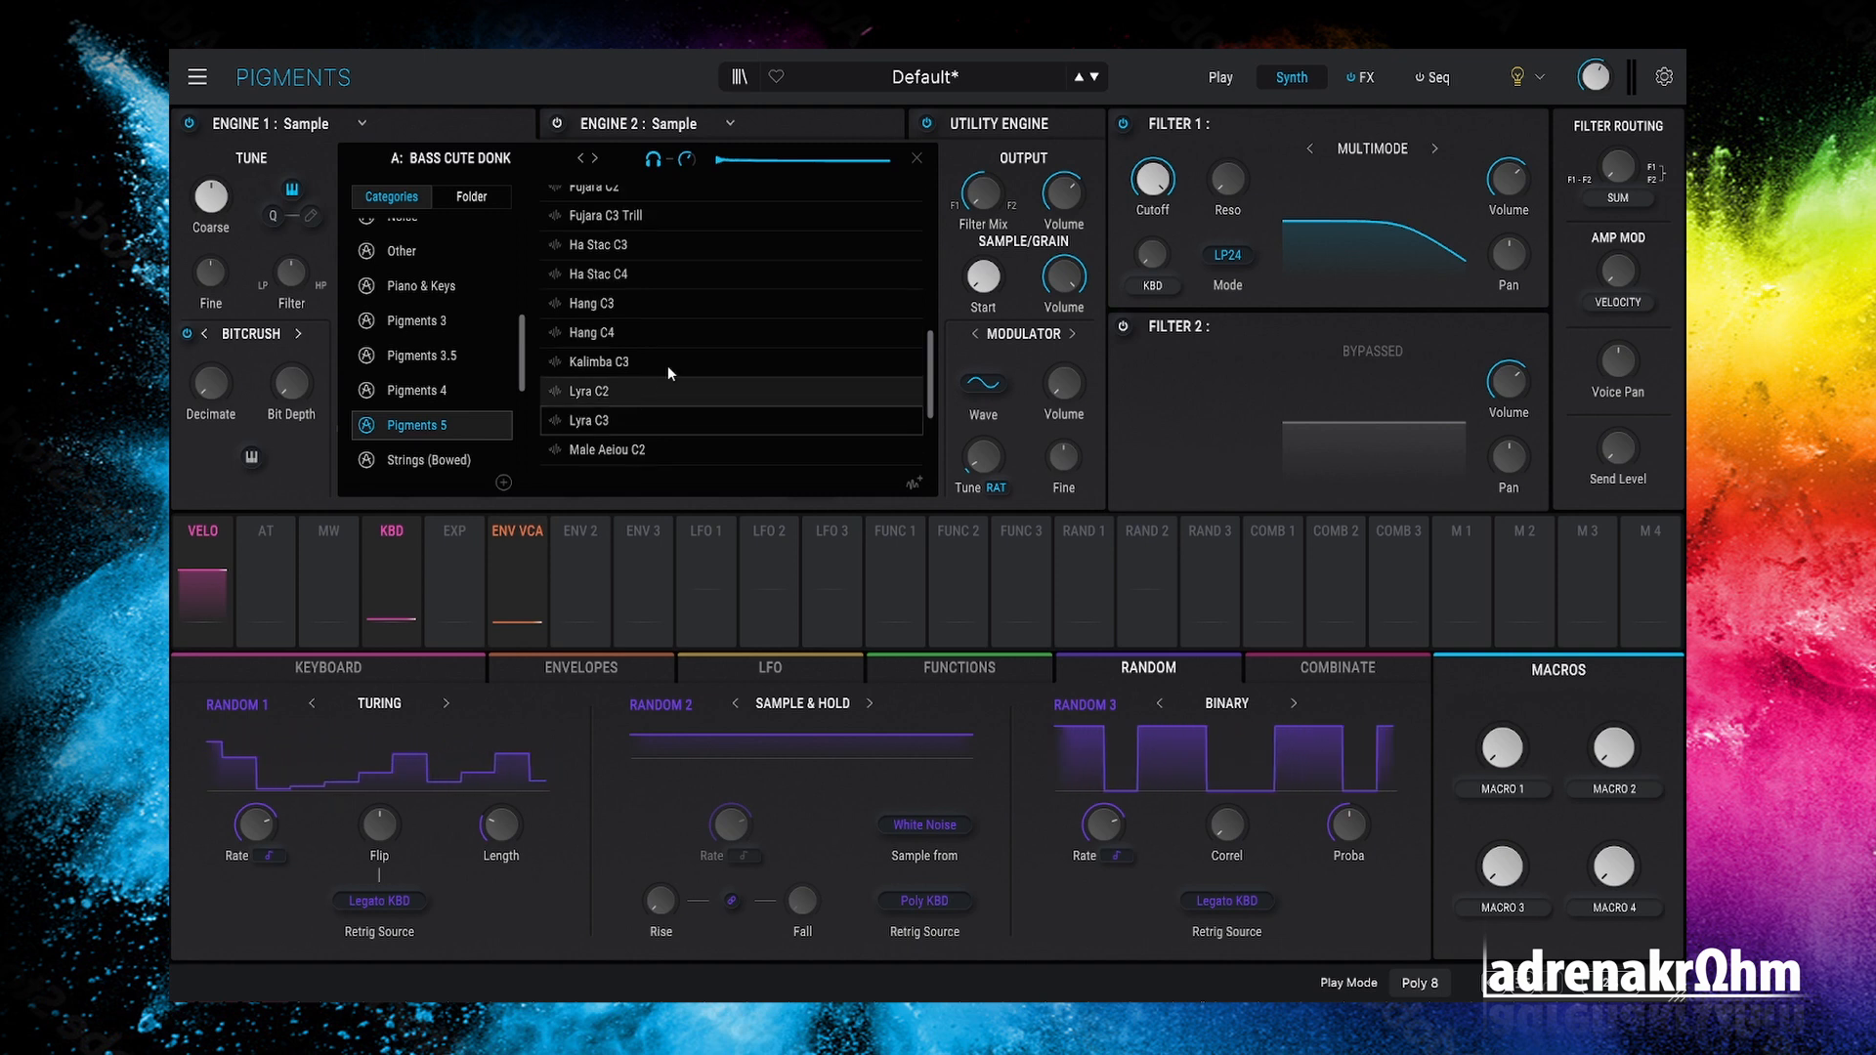
{"action": "left_click", "coordinate": [659, 302]}
{"action": "left_click", "coordinate": [643, 331]}
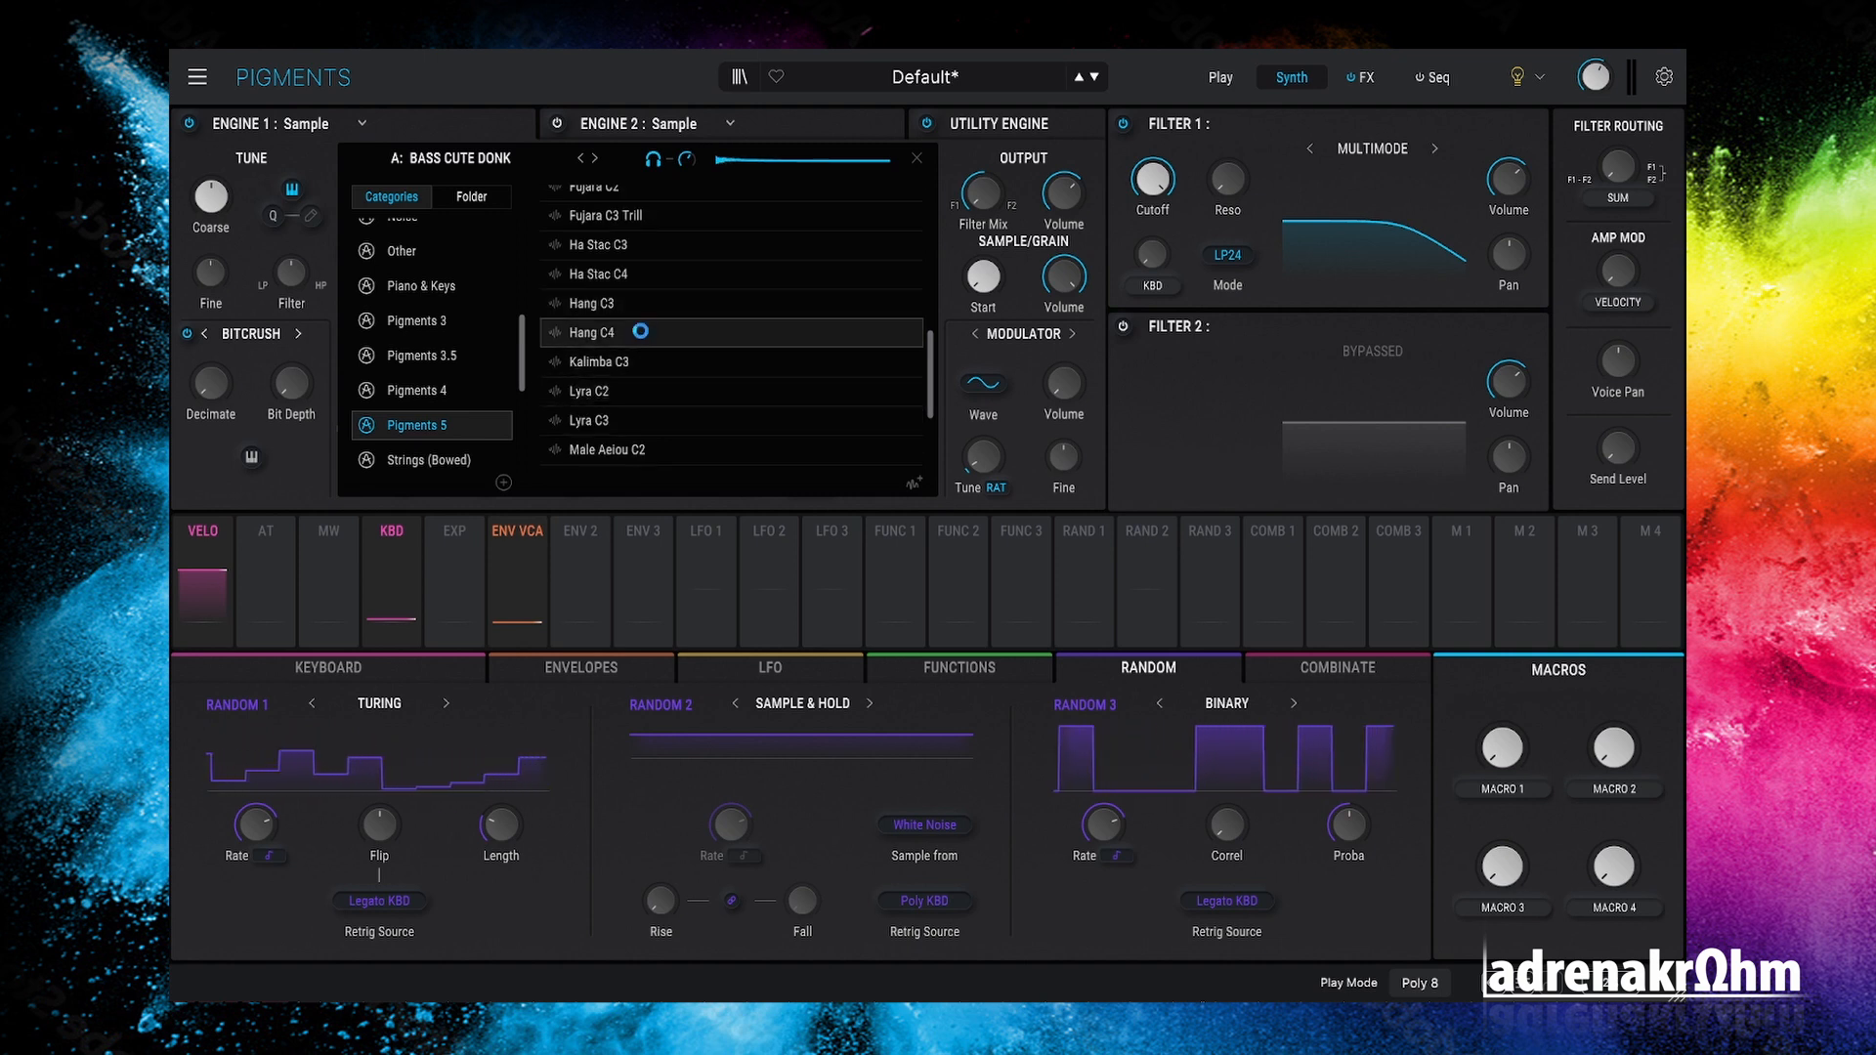
{"action": "left_click", "coordinate": [665, 390]}
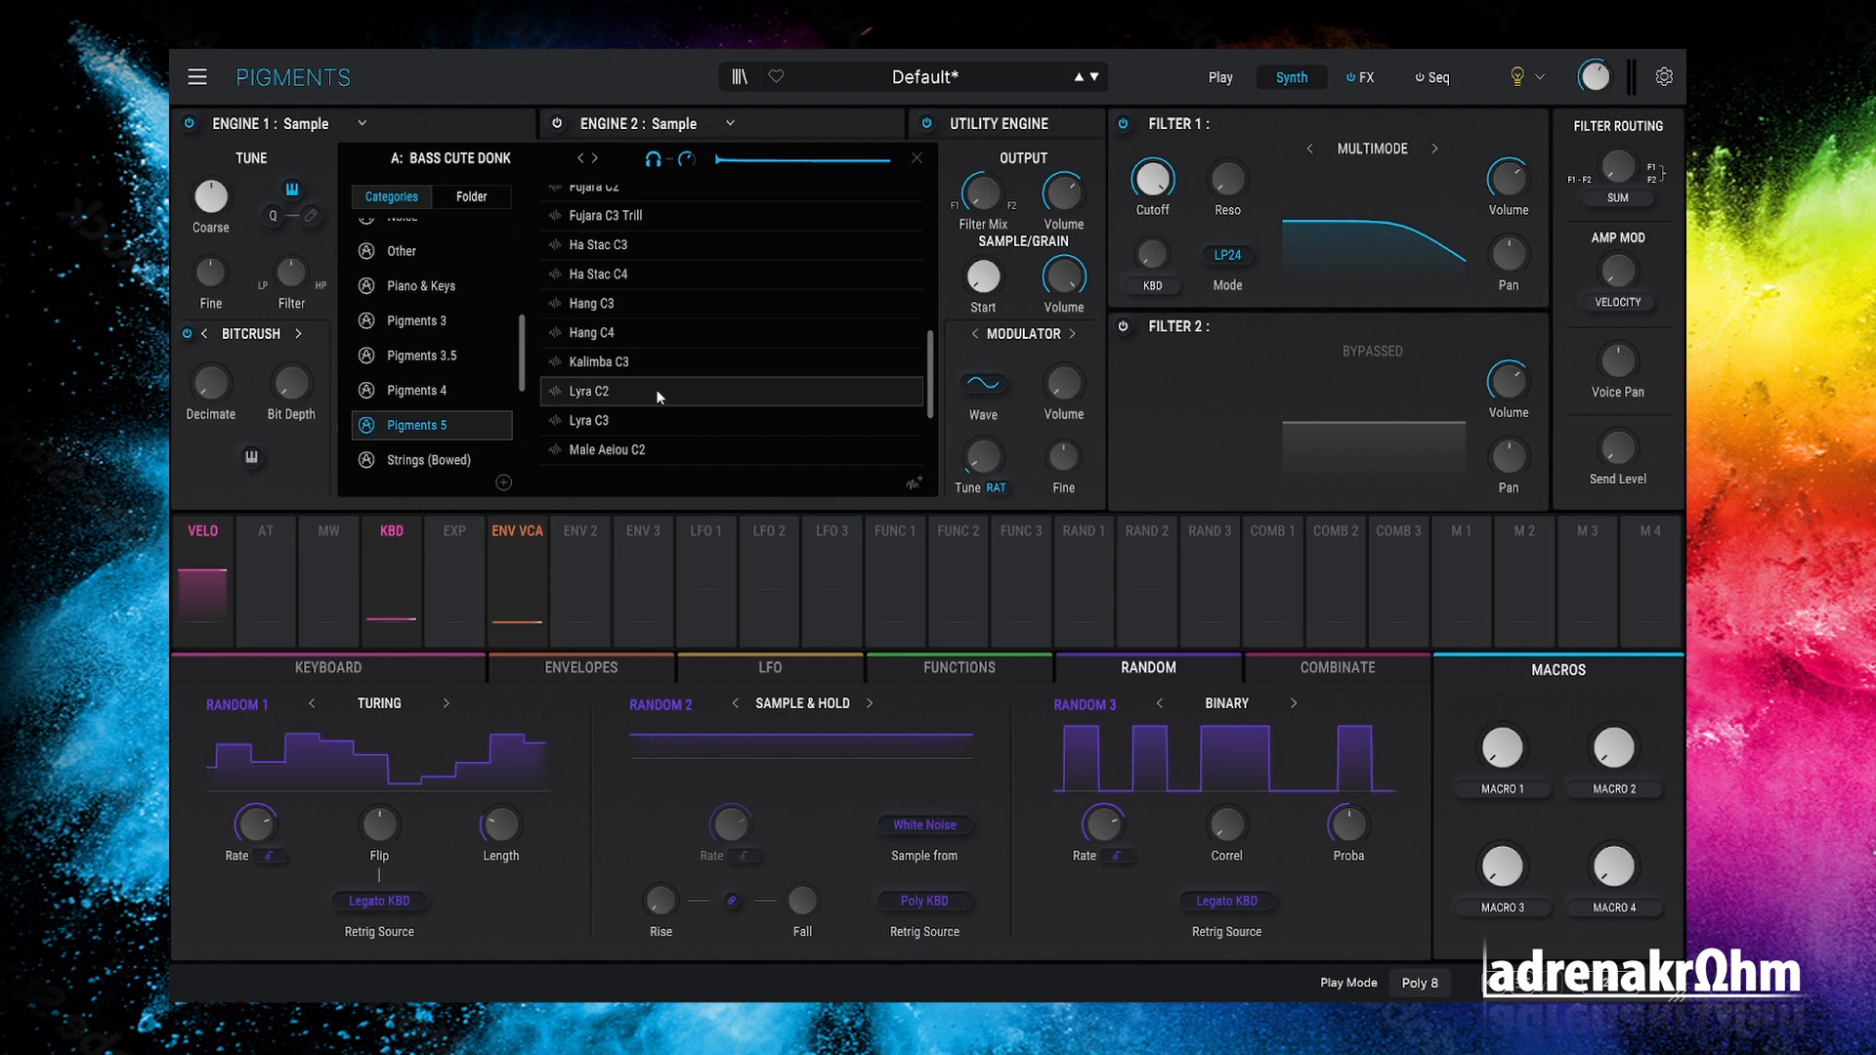
{"action": "double_click", "coordinate": [655, 389]}
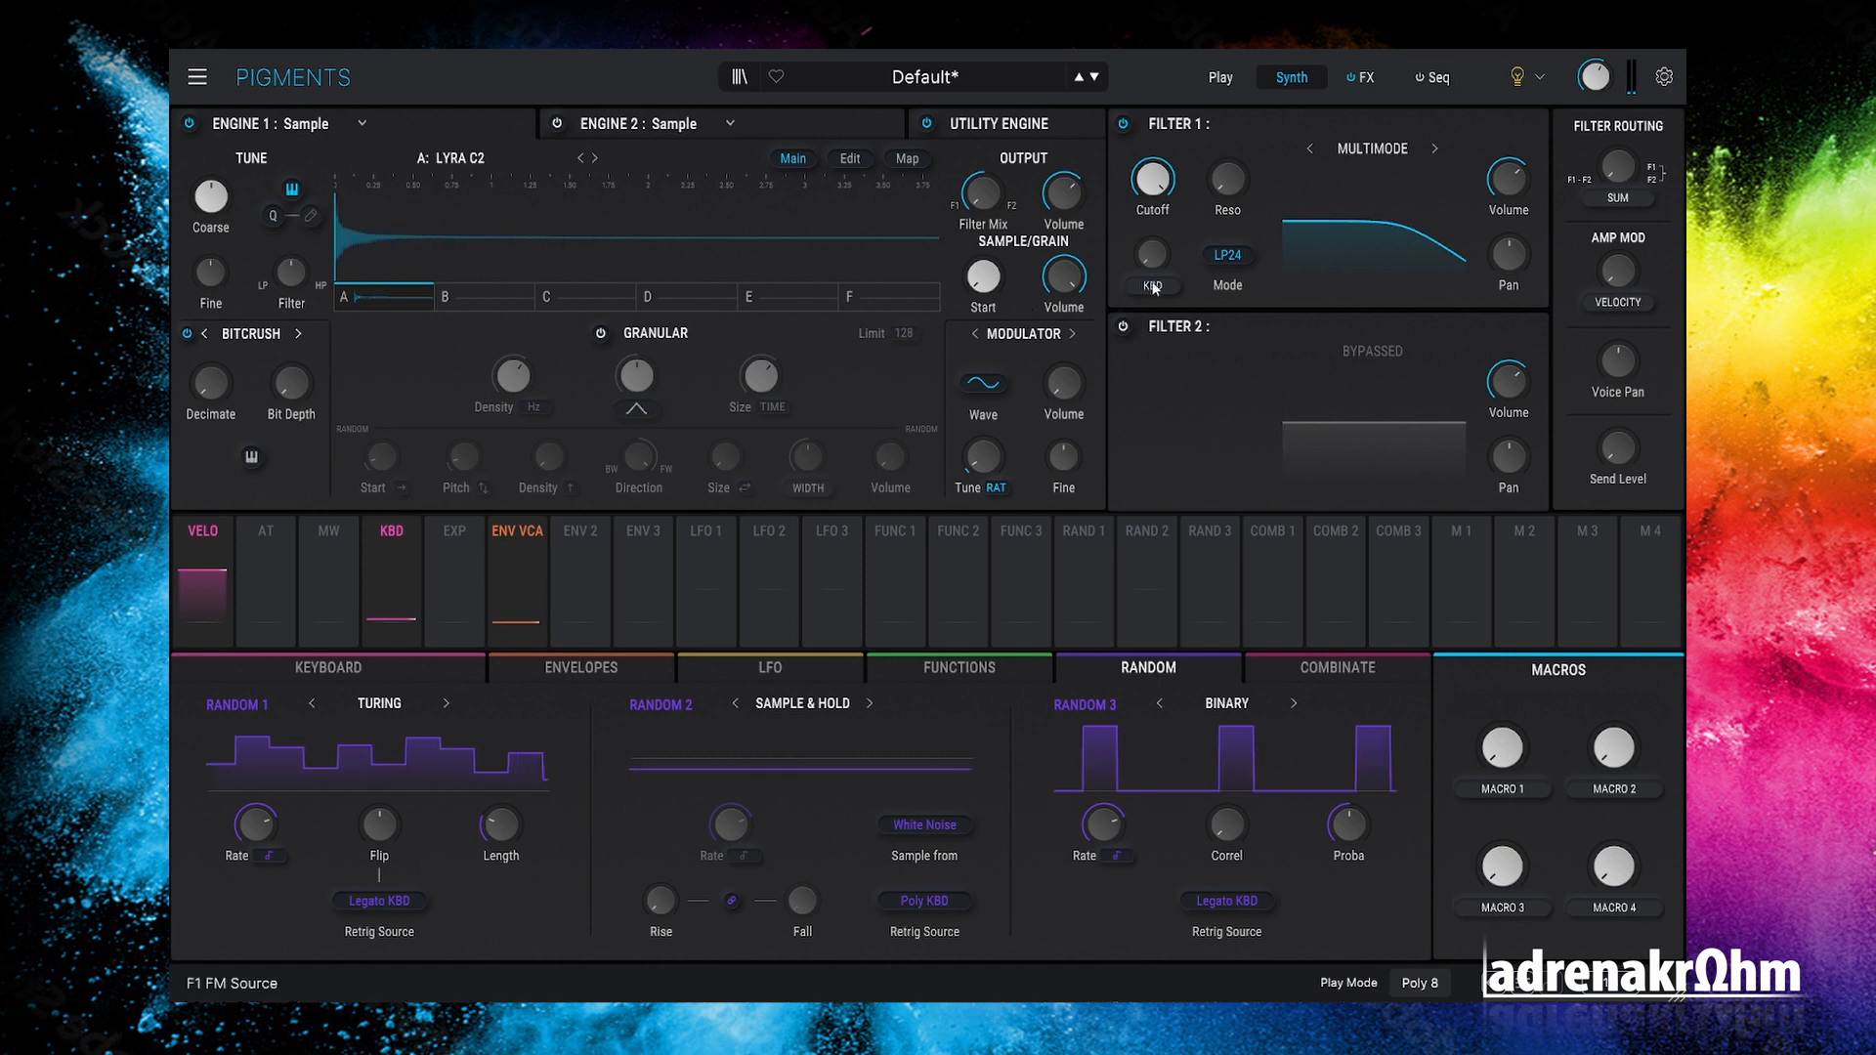
Step: Turn on the 16-step sequencer and set its Rate to 1/16
{"action": "left_click", "coordinate": [1434, 78]}
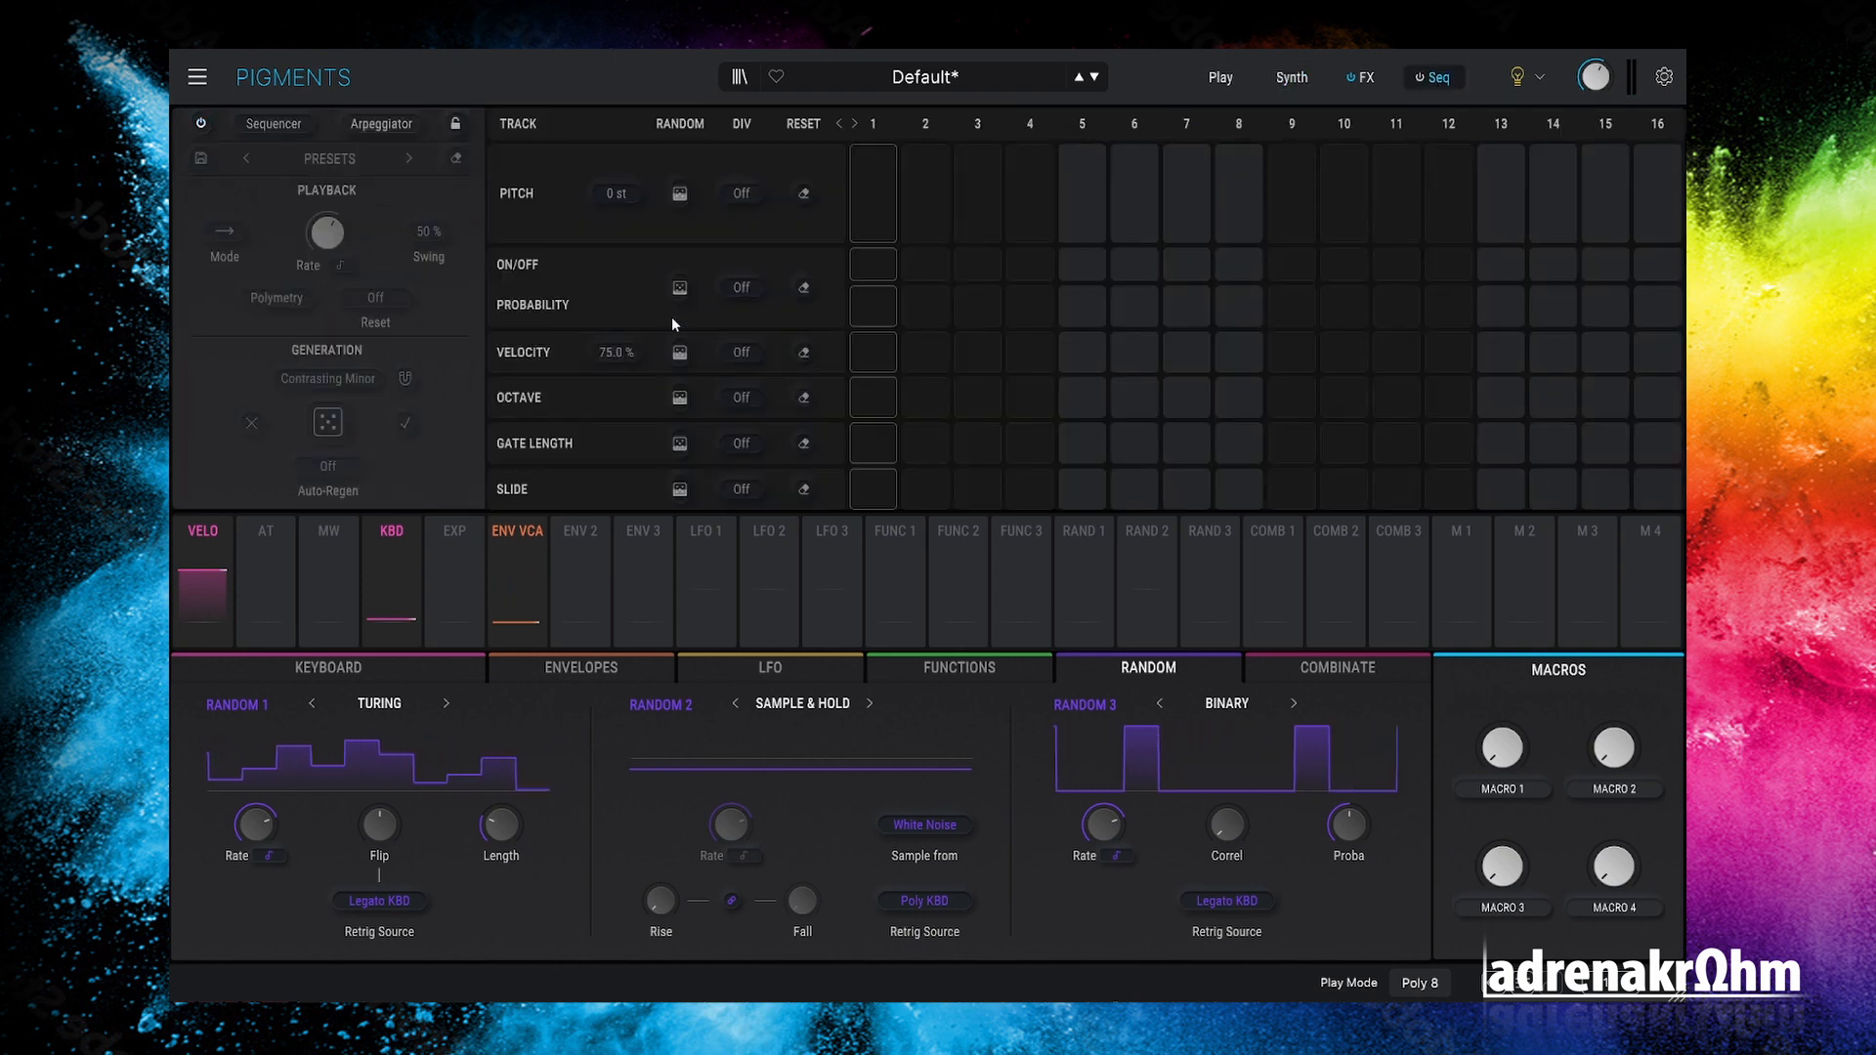
{"action": "left_click", "coordinate": [1421, 79]}
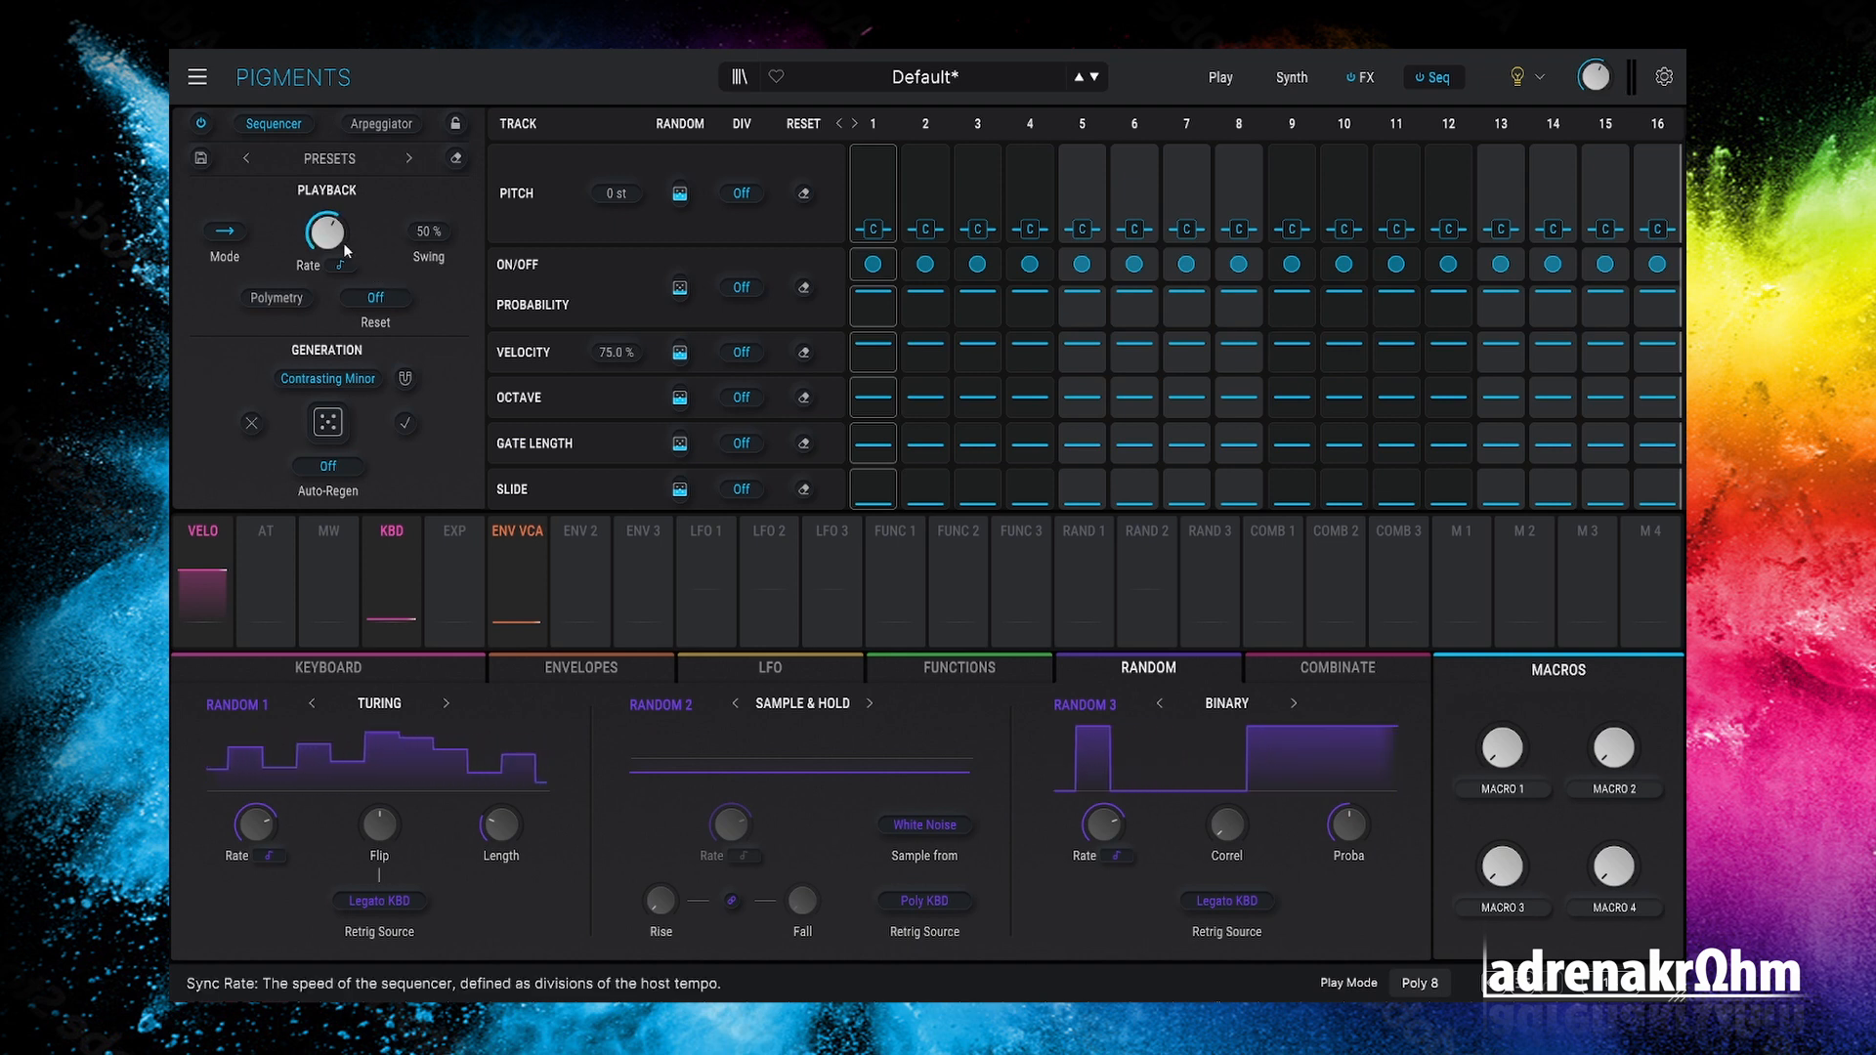
{"action": "left_click_drag", "start_coordinate": [330, 237], "coordinate": [329, 264]}
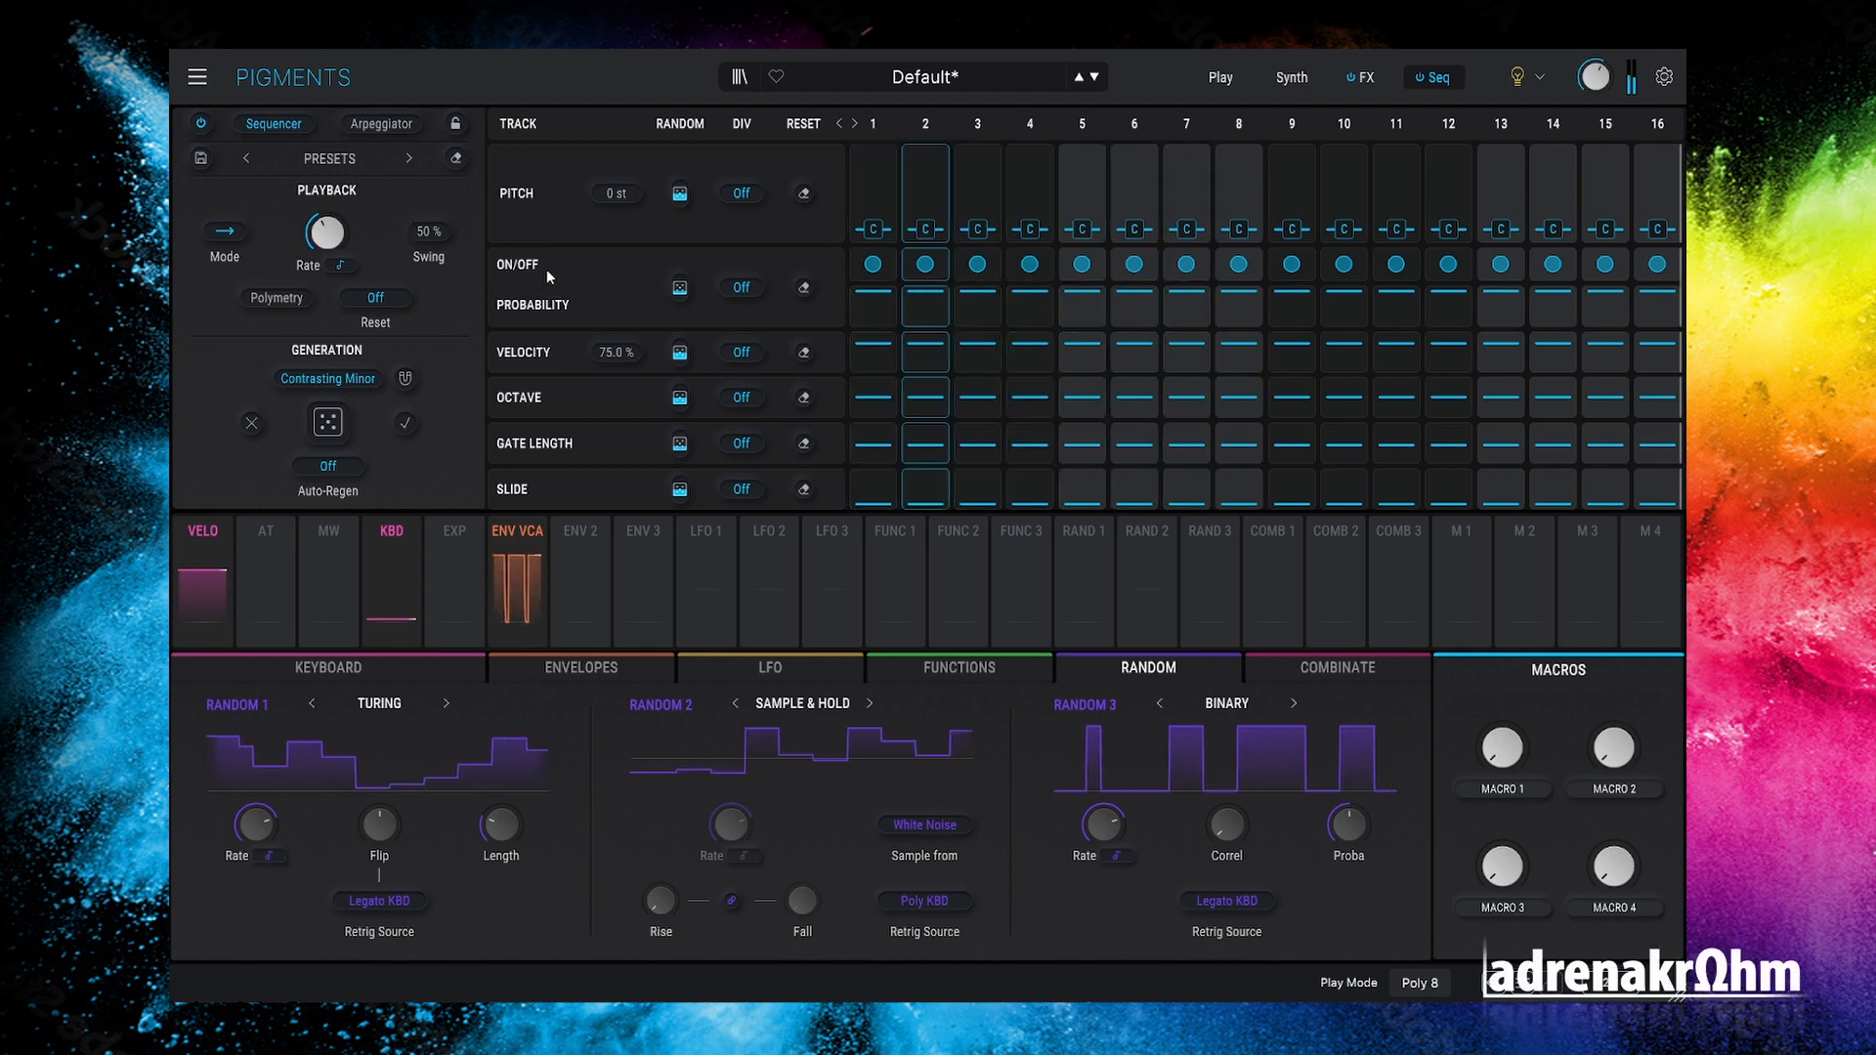
Step: Pick the Acid scale under Generation and roll the Regen dice for a new pattern
{"action": "left_click", "coordinate": [329, 380]}
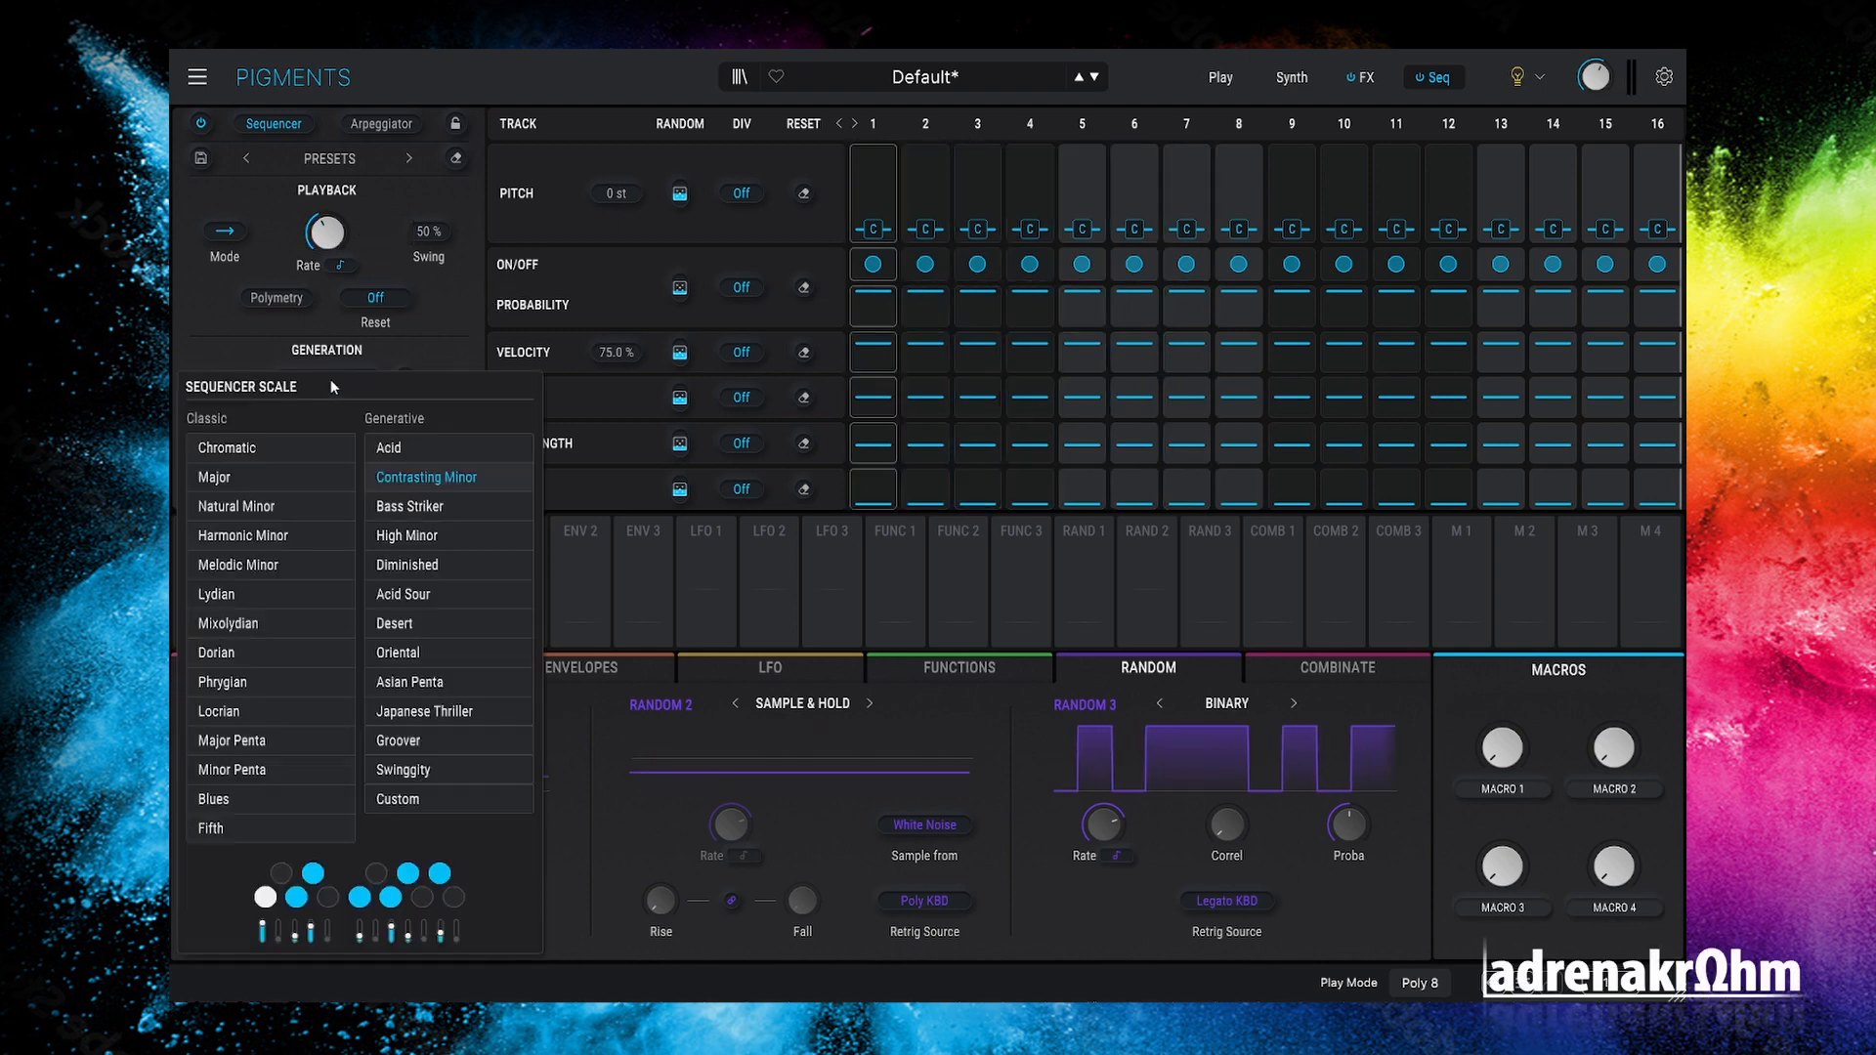
{"action": "left_click", "coordinate": [343, 379]}
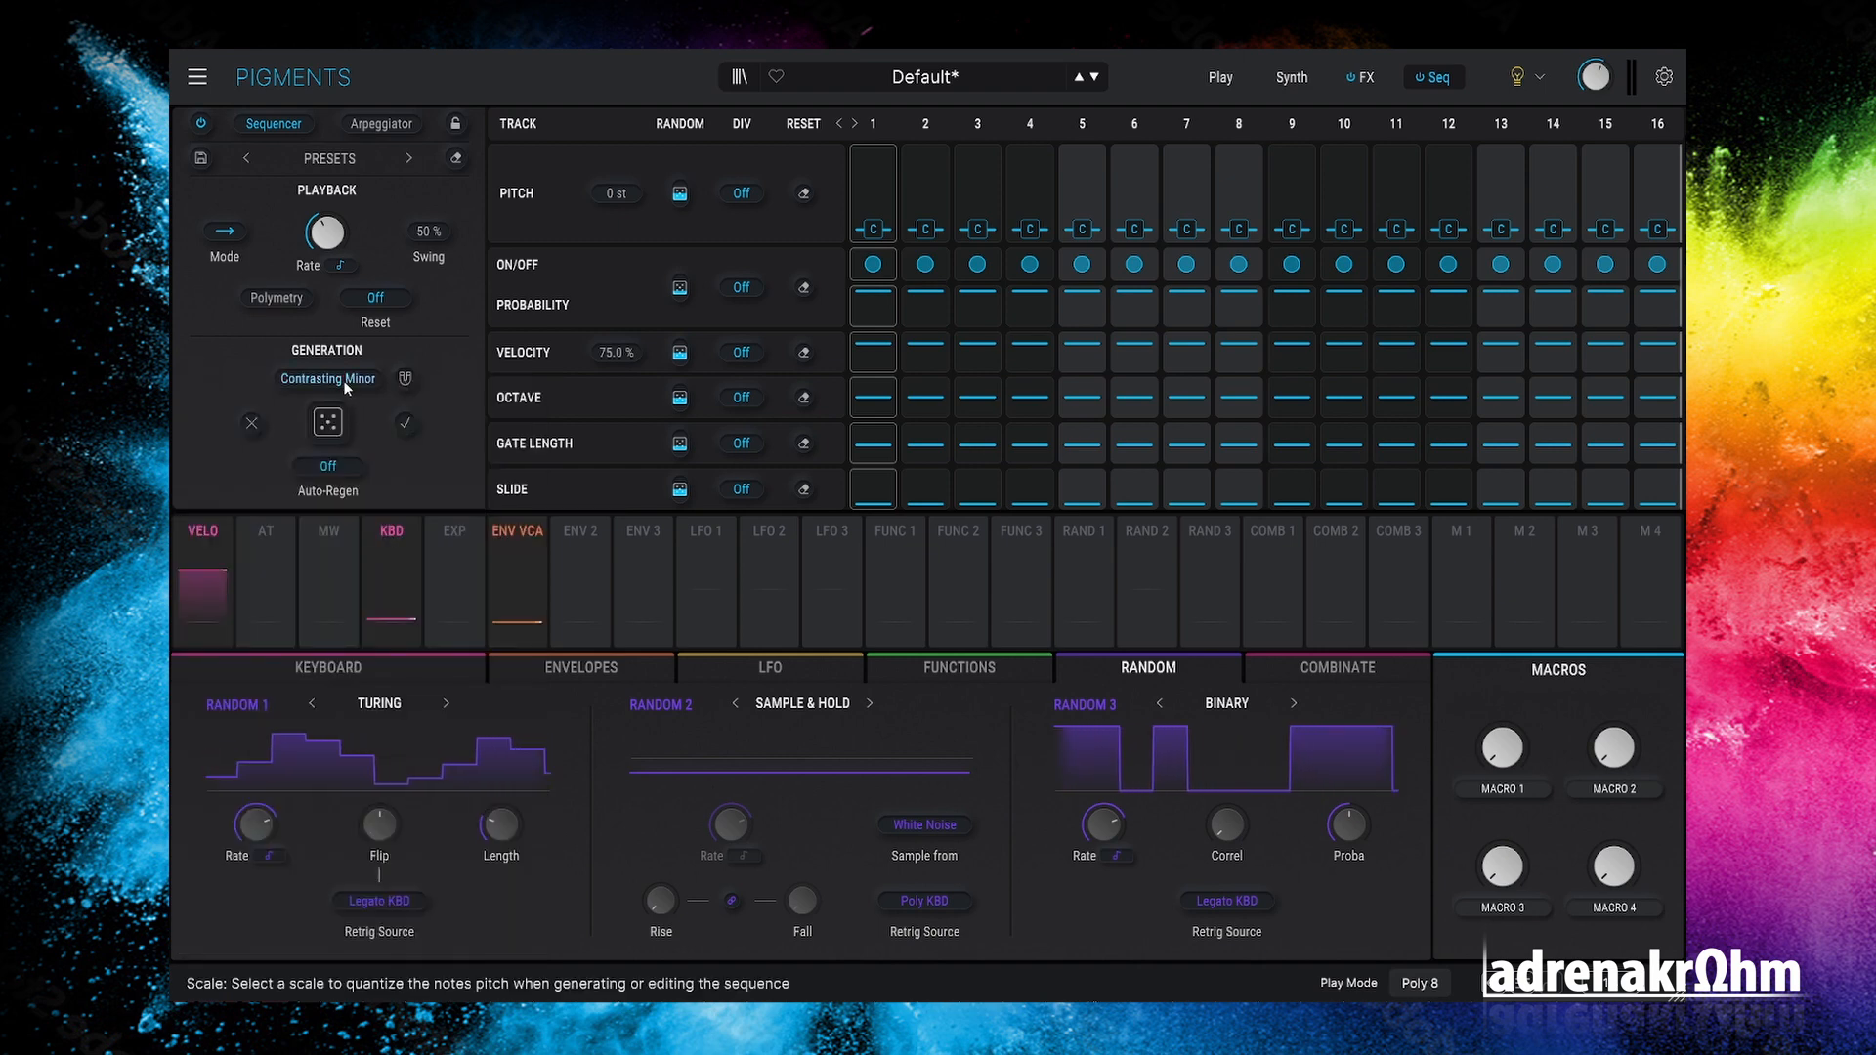
{"action": "left_click", "coordinate": [343, 383]}
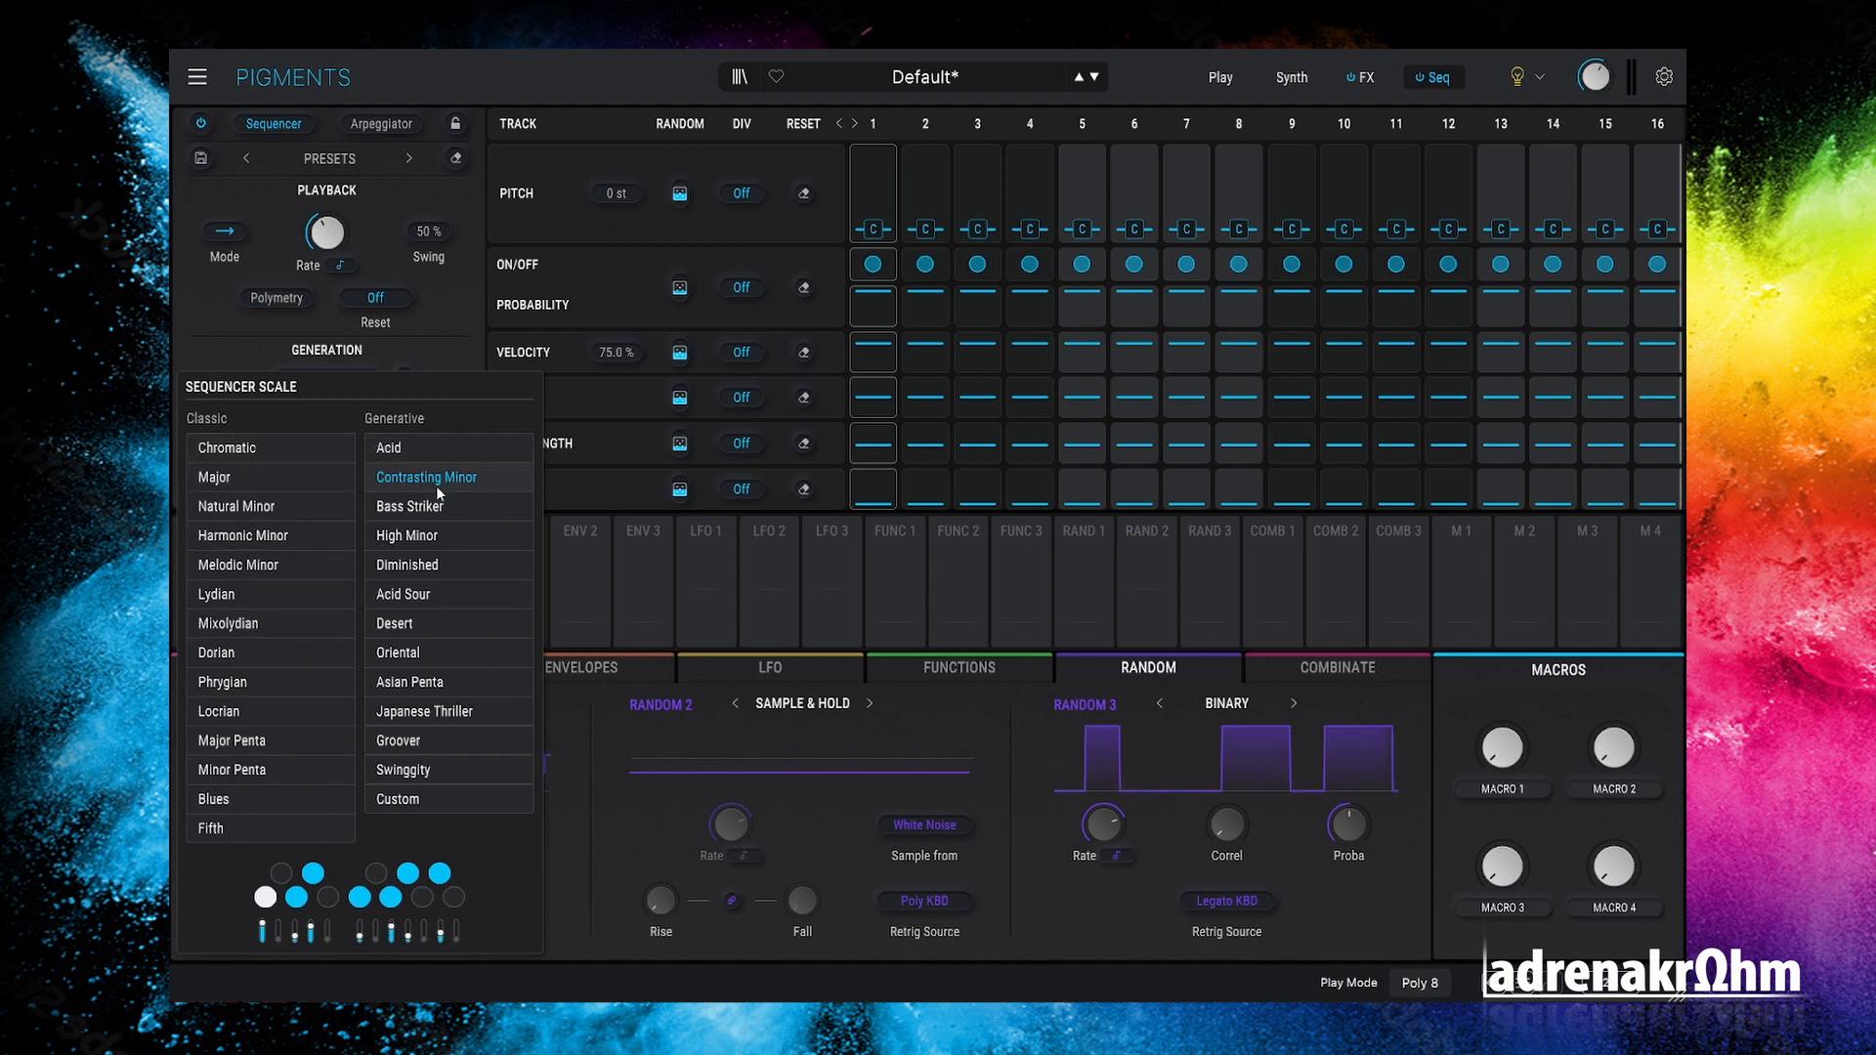
{"action": "left_click", "coordinate": [475, 451]}
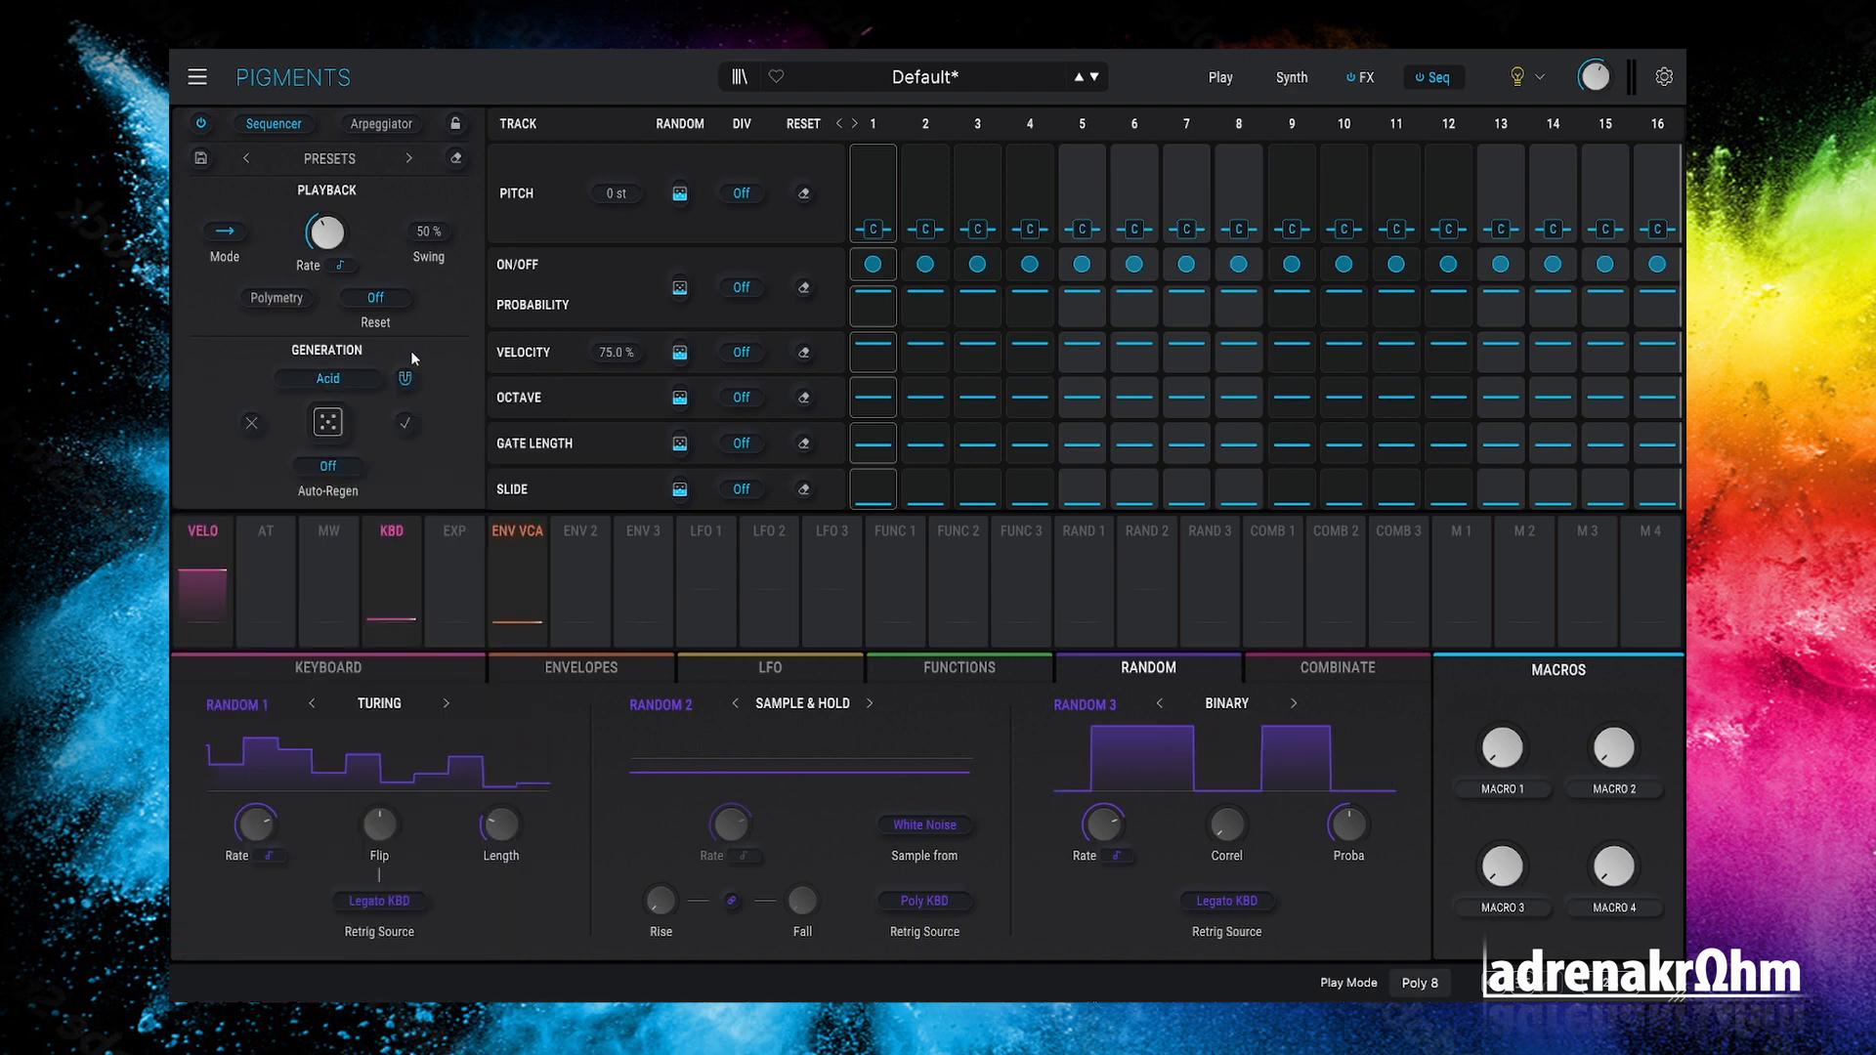
{"action": "left_click", "coordinate": [329, 430]}
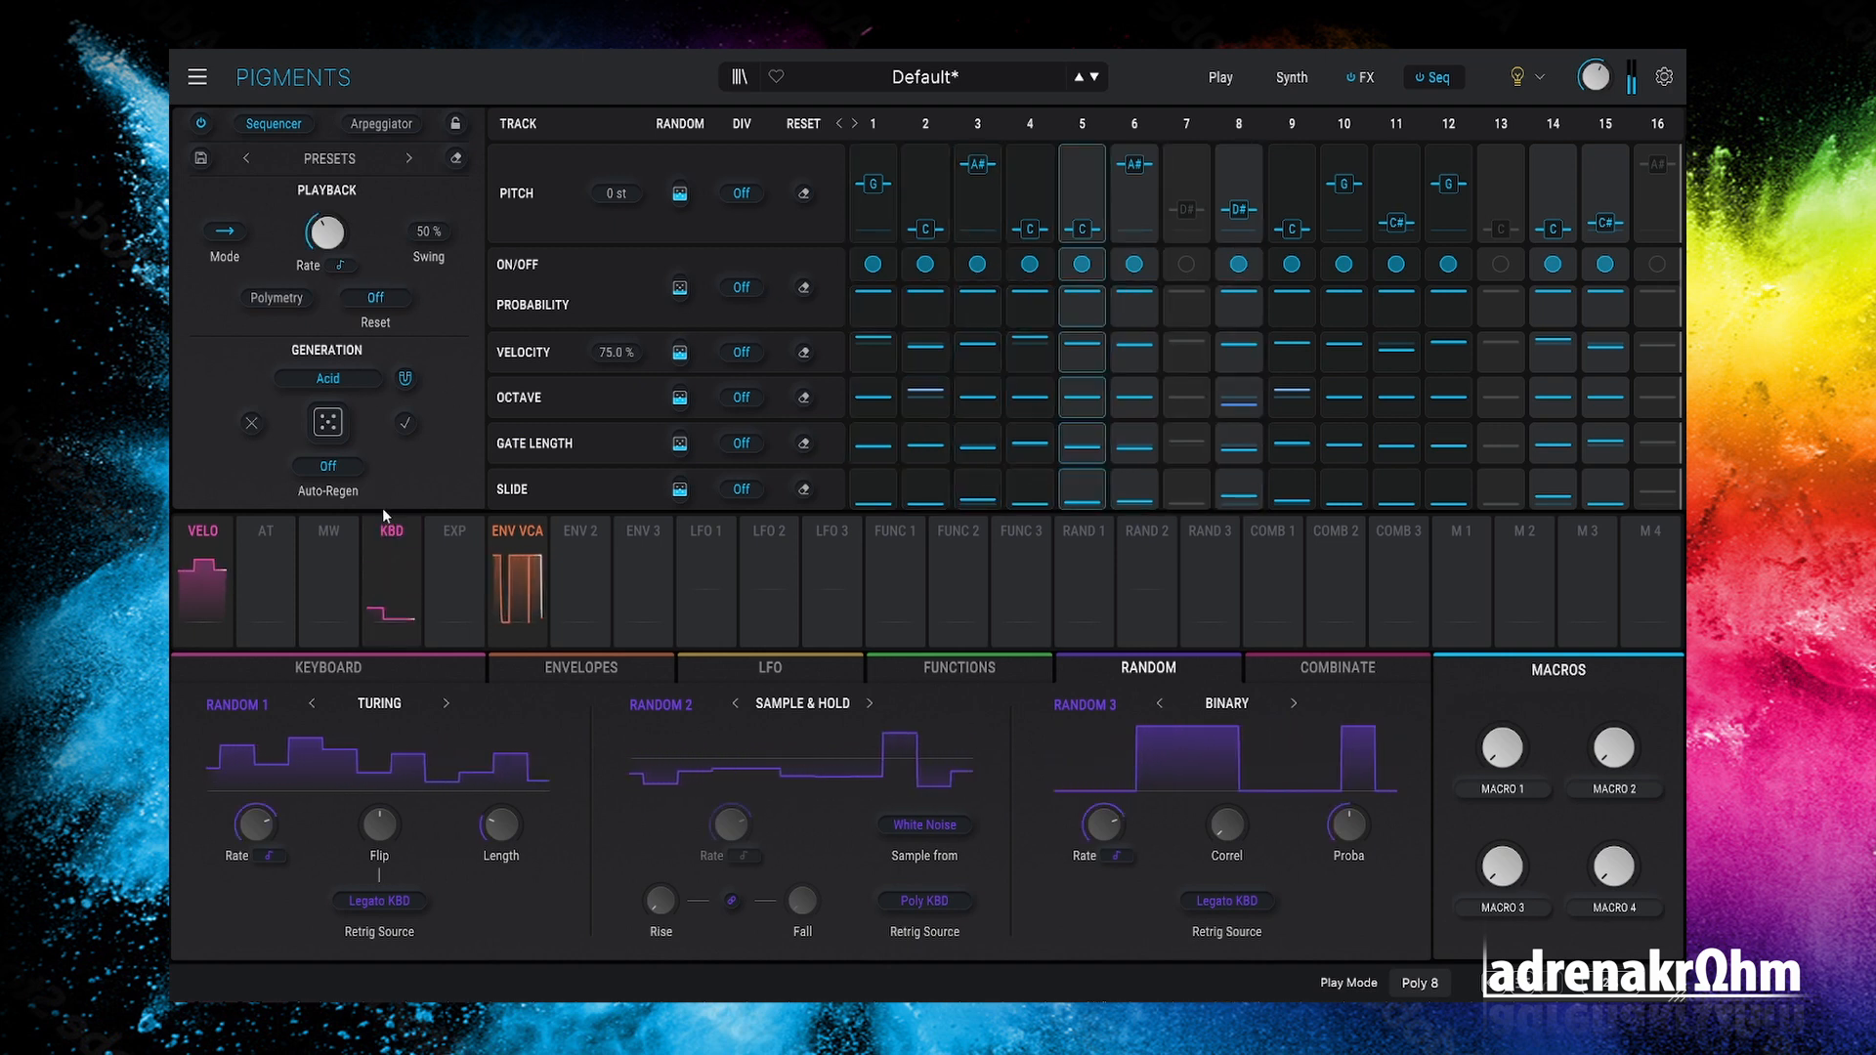
Step: Set Auto-Regen to every 1/2 Bar and try the High Minor scale
{"action": "left_click", "coordinate": [338, 471]}
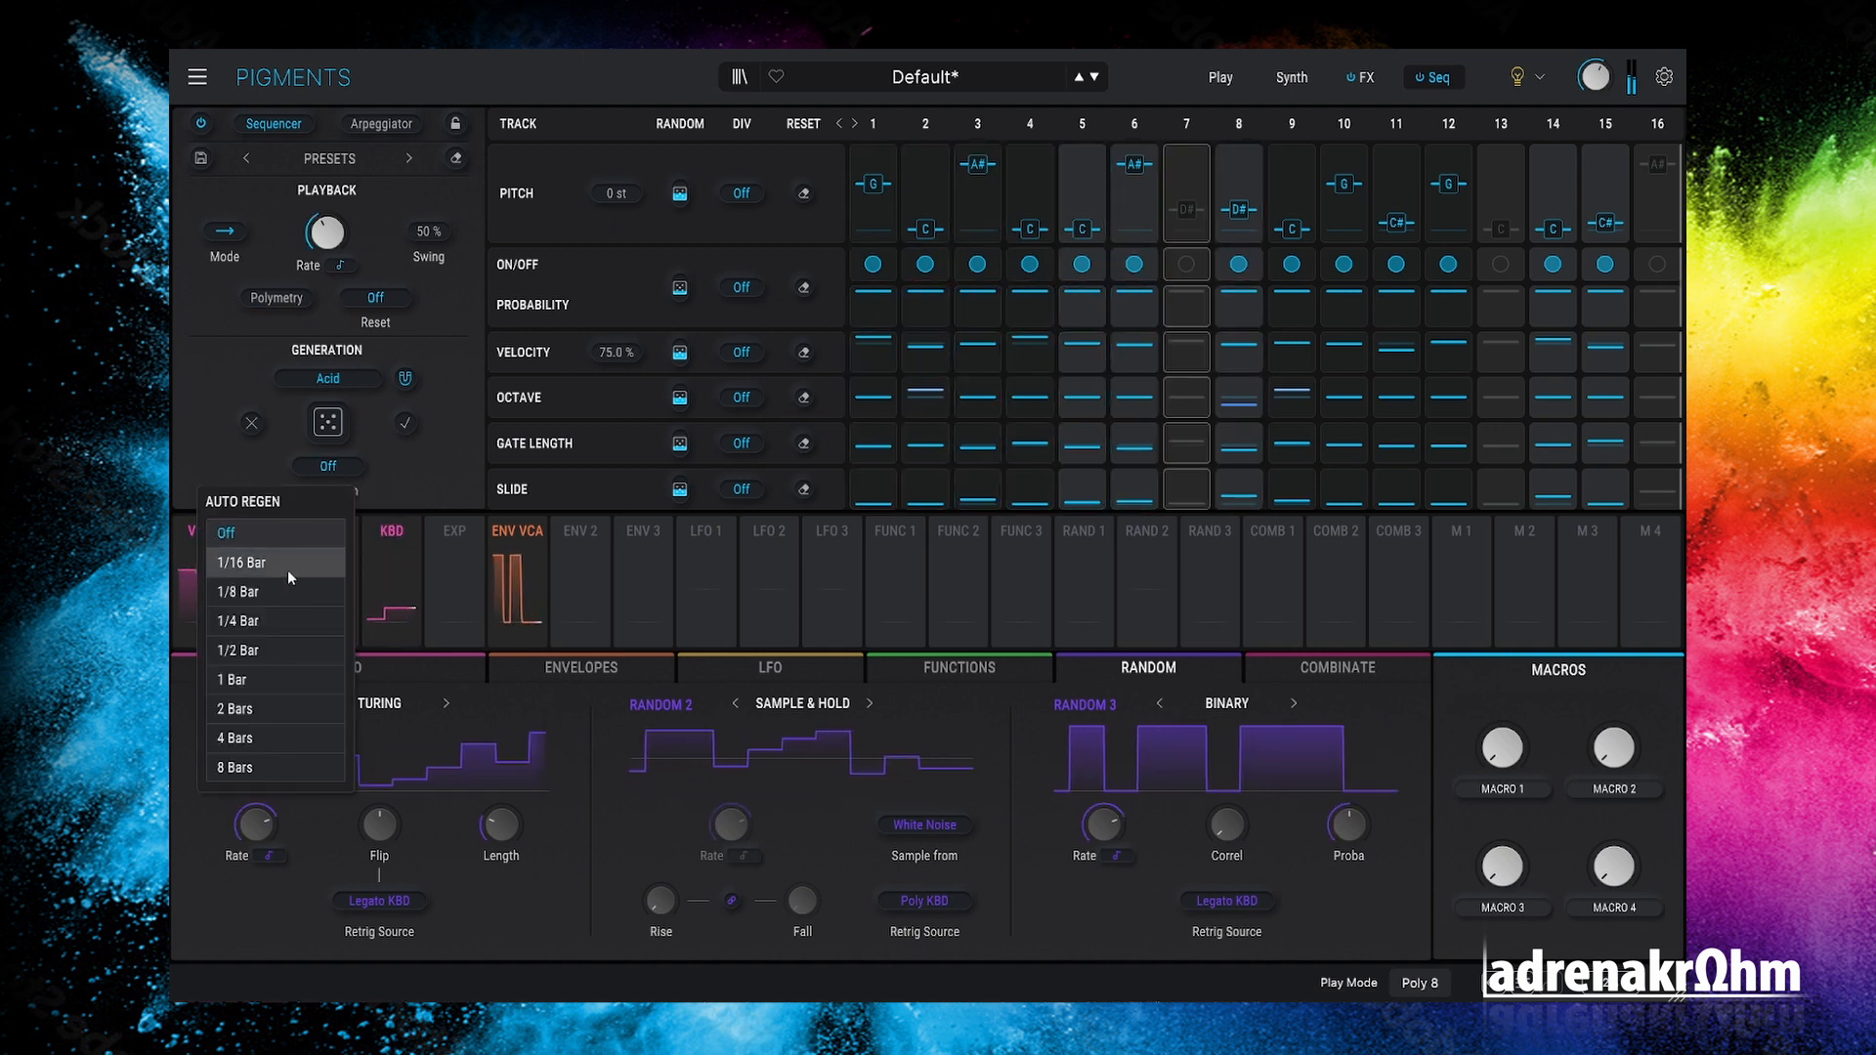
{"action": "left_click", "coordinate": [284, 651]}
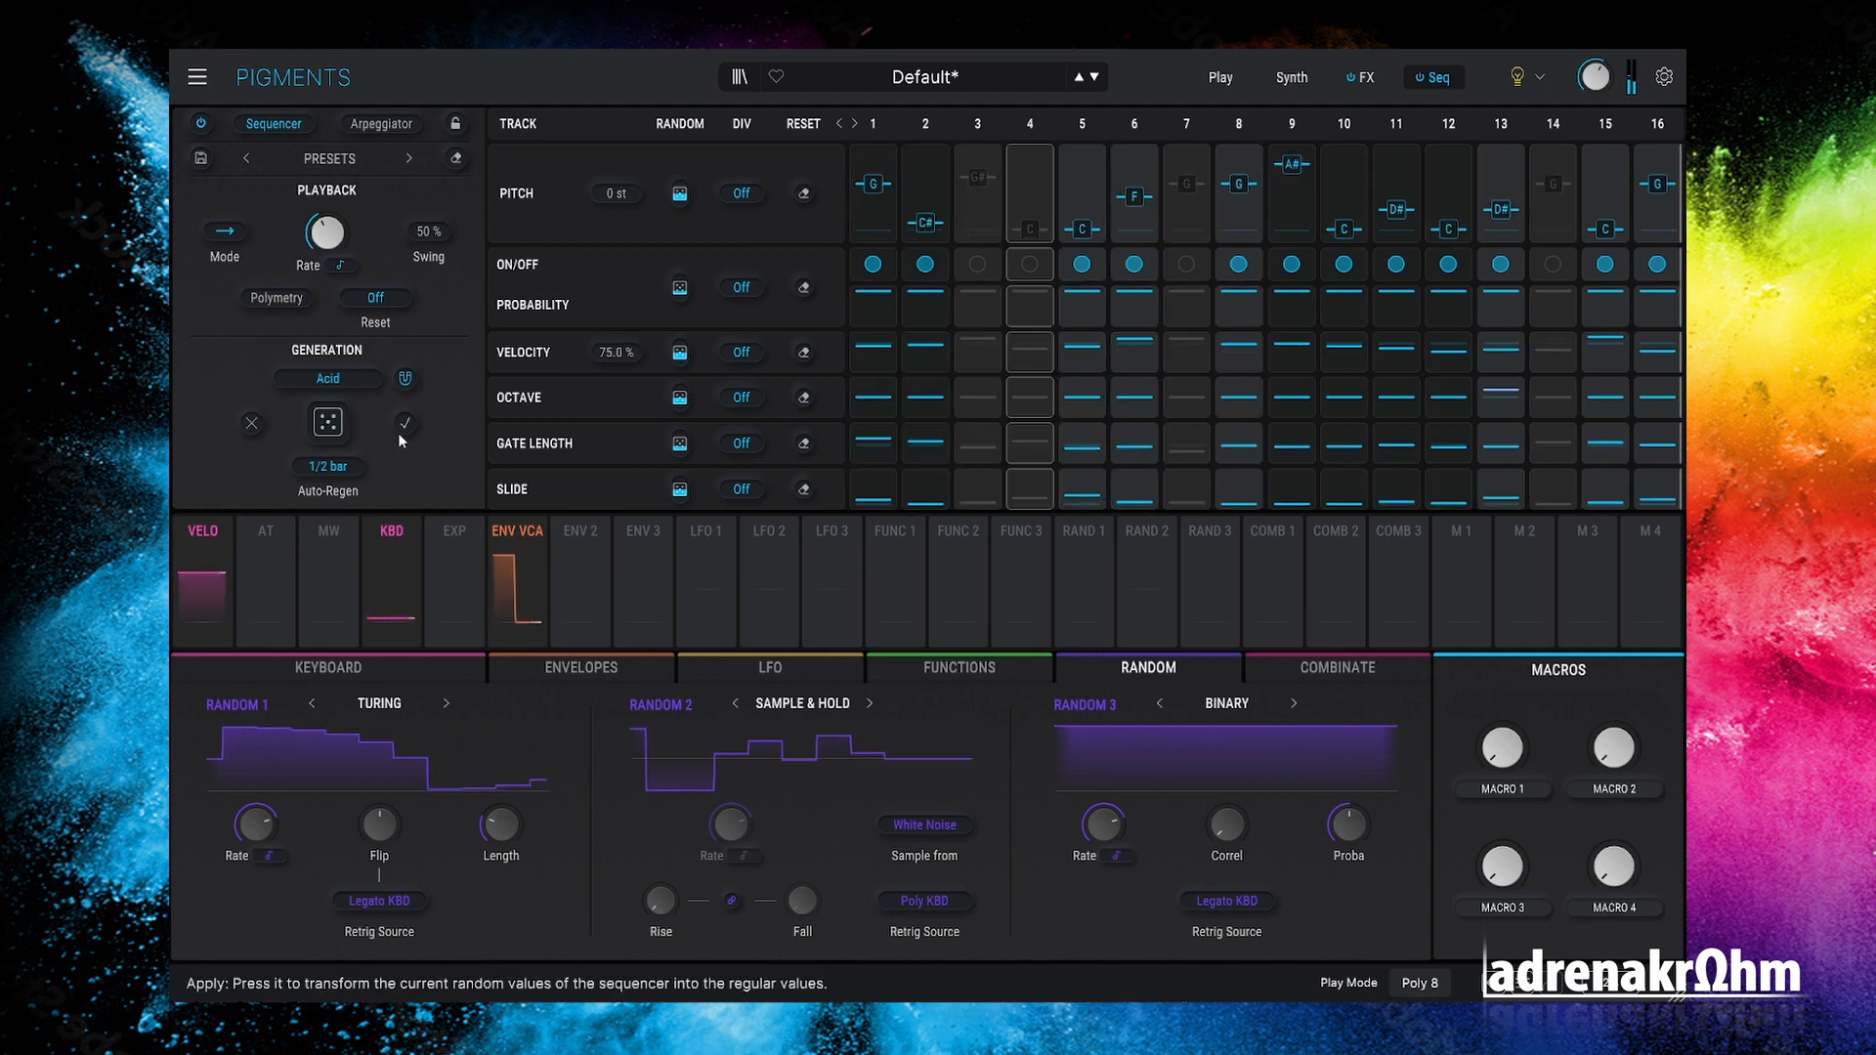
{"action": "left_click", "coordinate": [355, 380]}
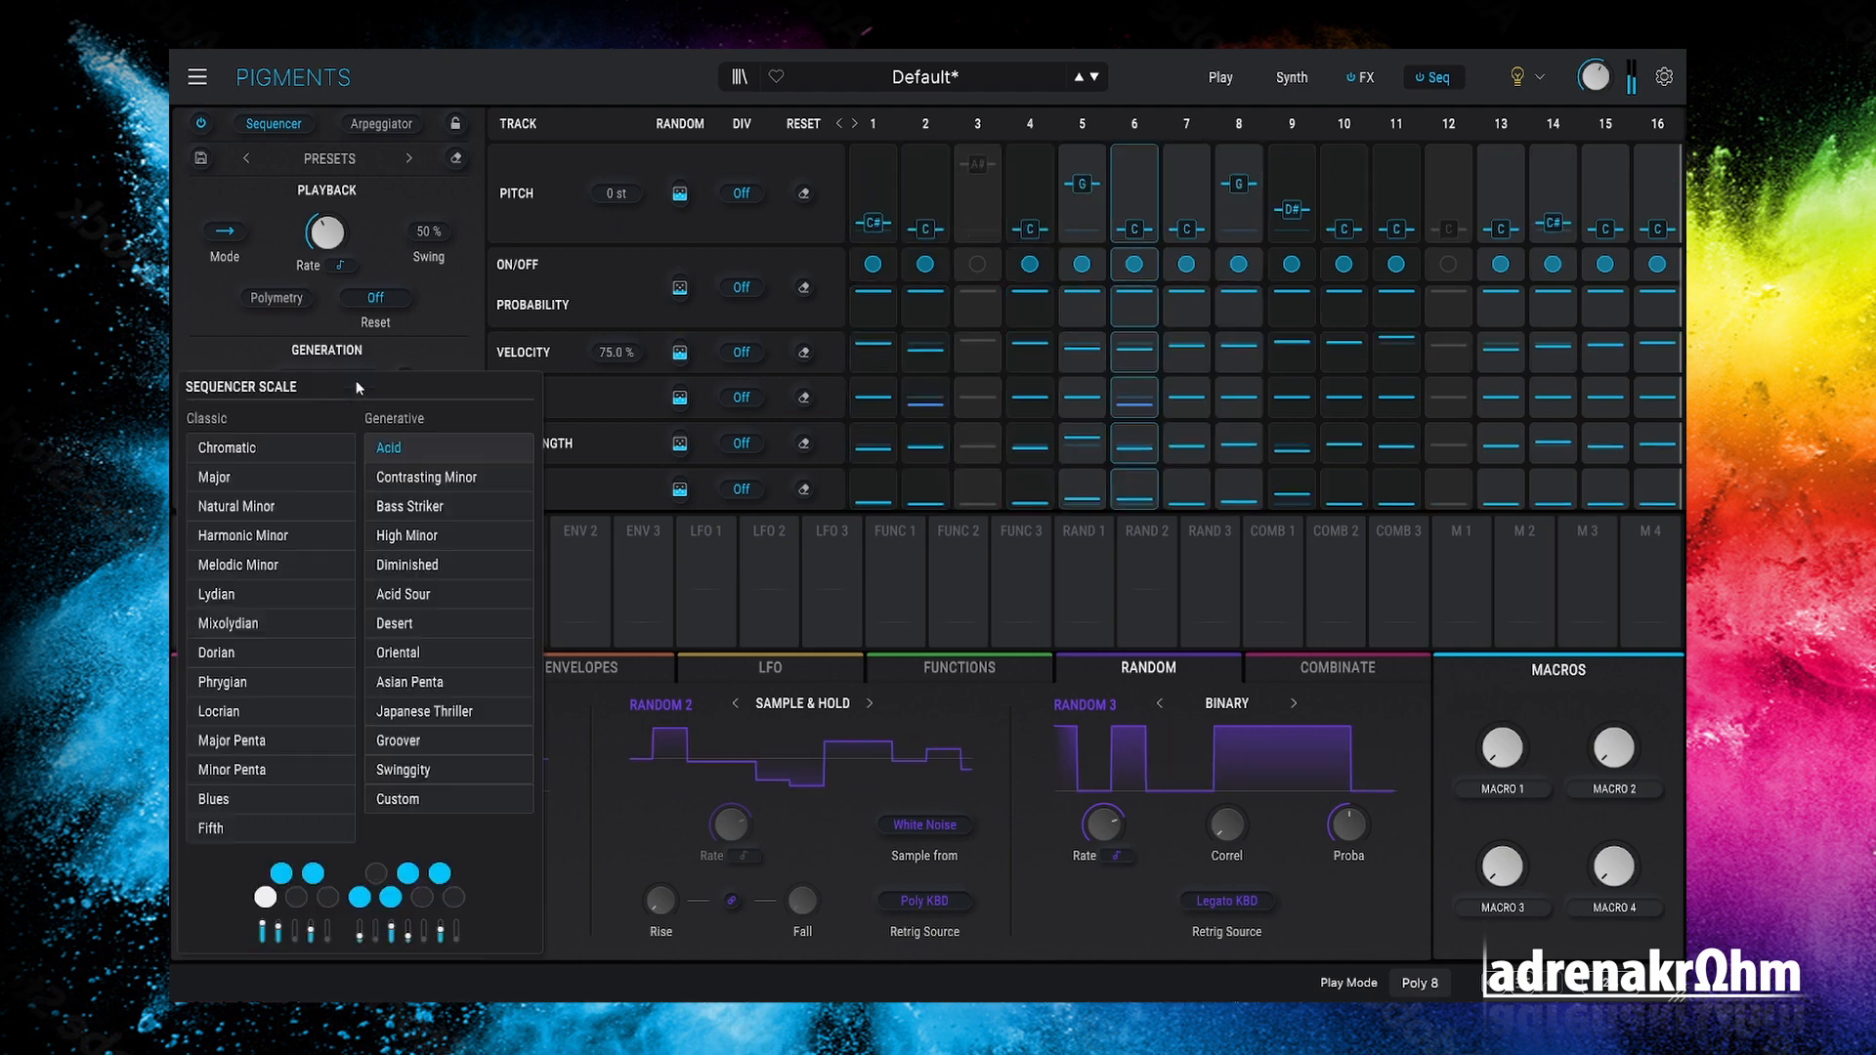
{"action": "left_click", "coordinate": [446, 535]}
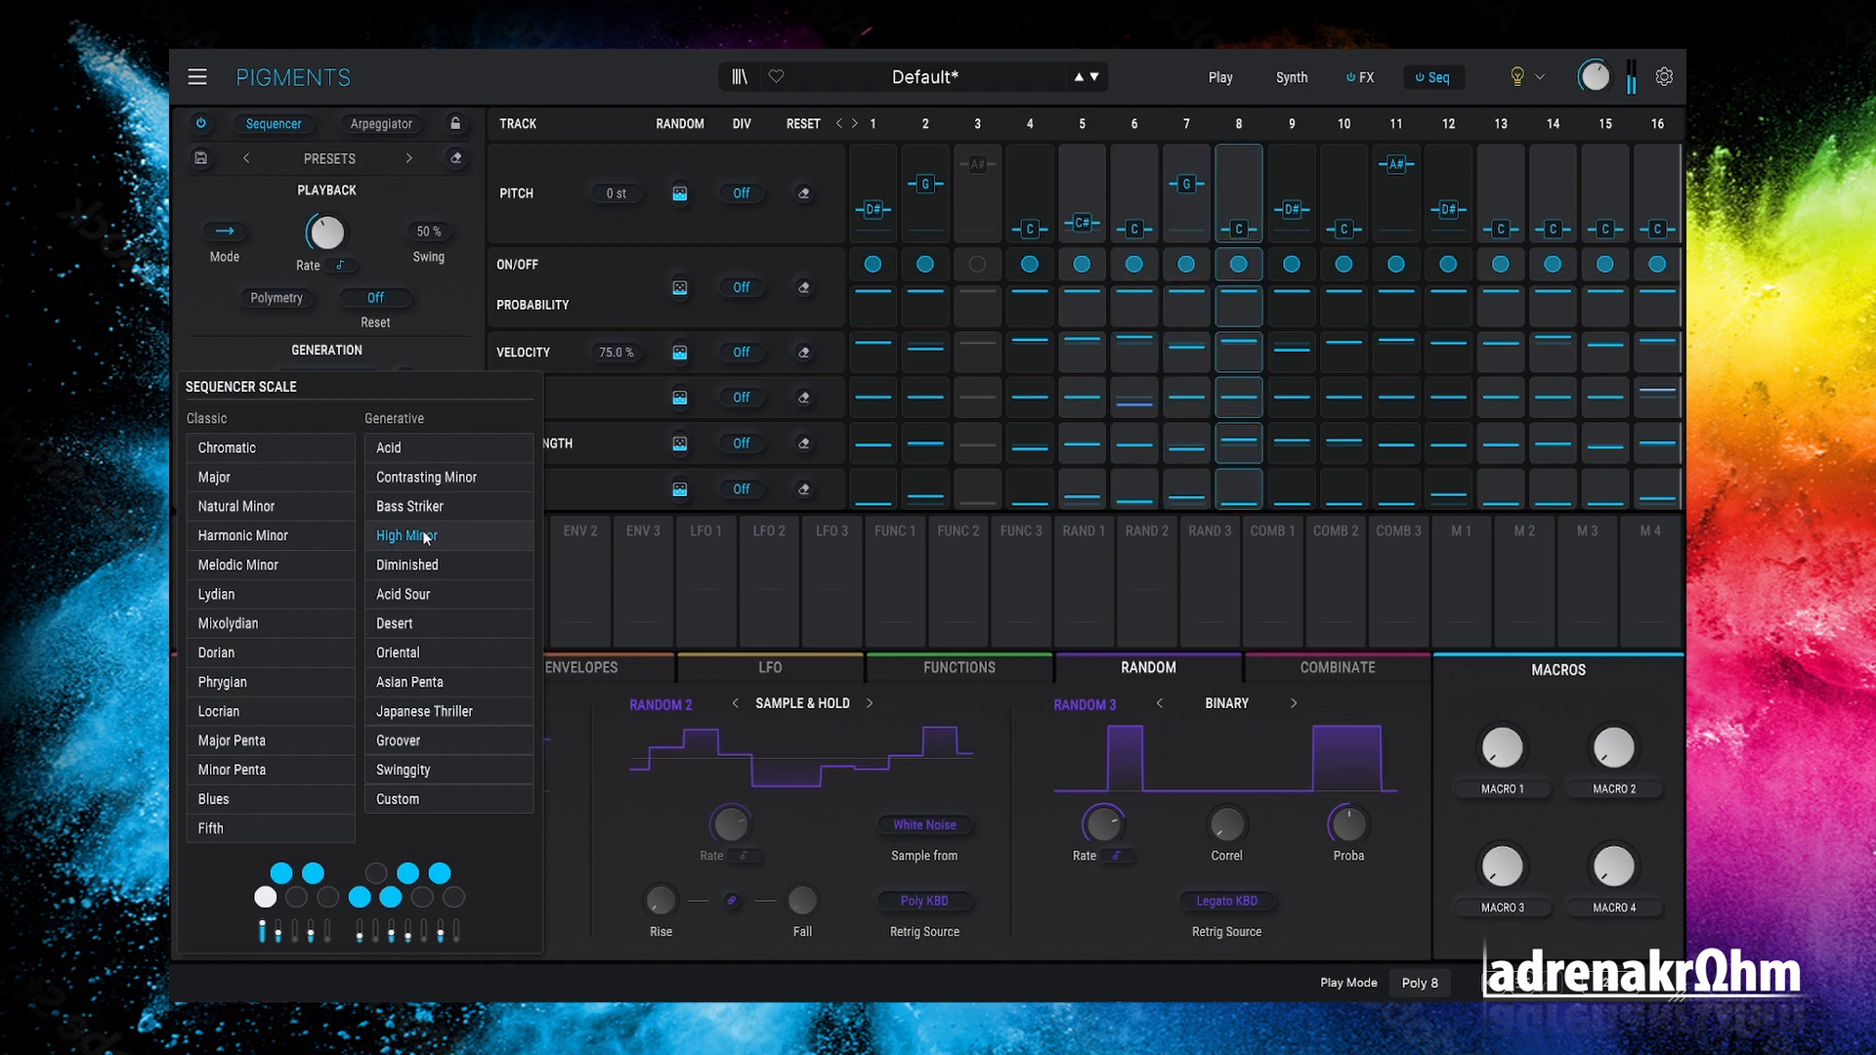
Step: Try the Oriental scale, settle on Contrasting Minor, and go to the FX page
{"action": "left_click", "coordinate": [337, 382]}
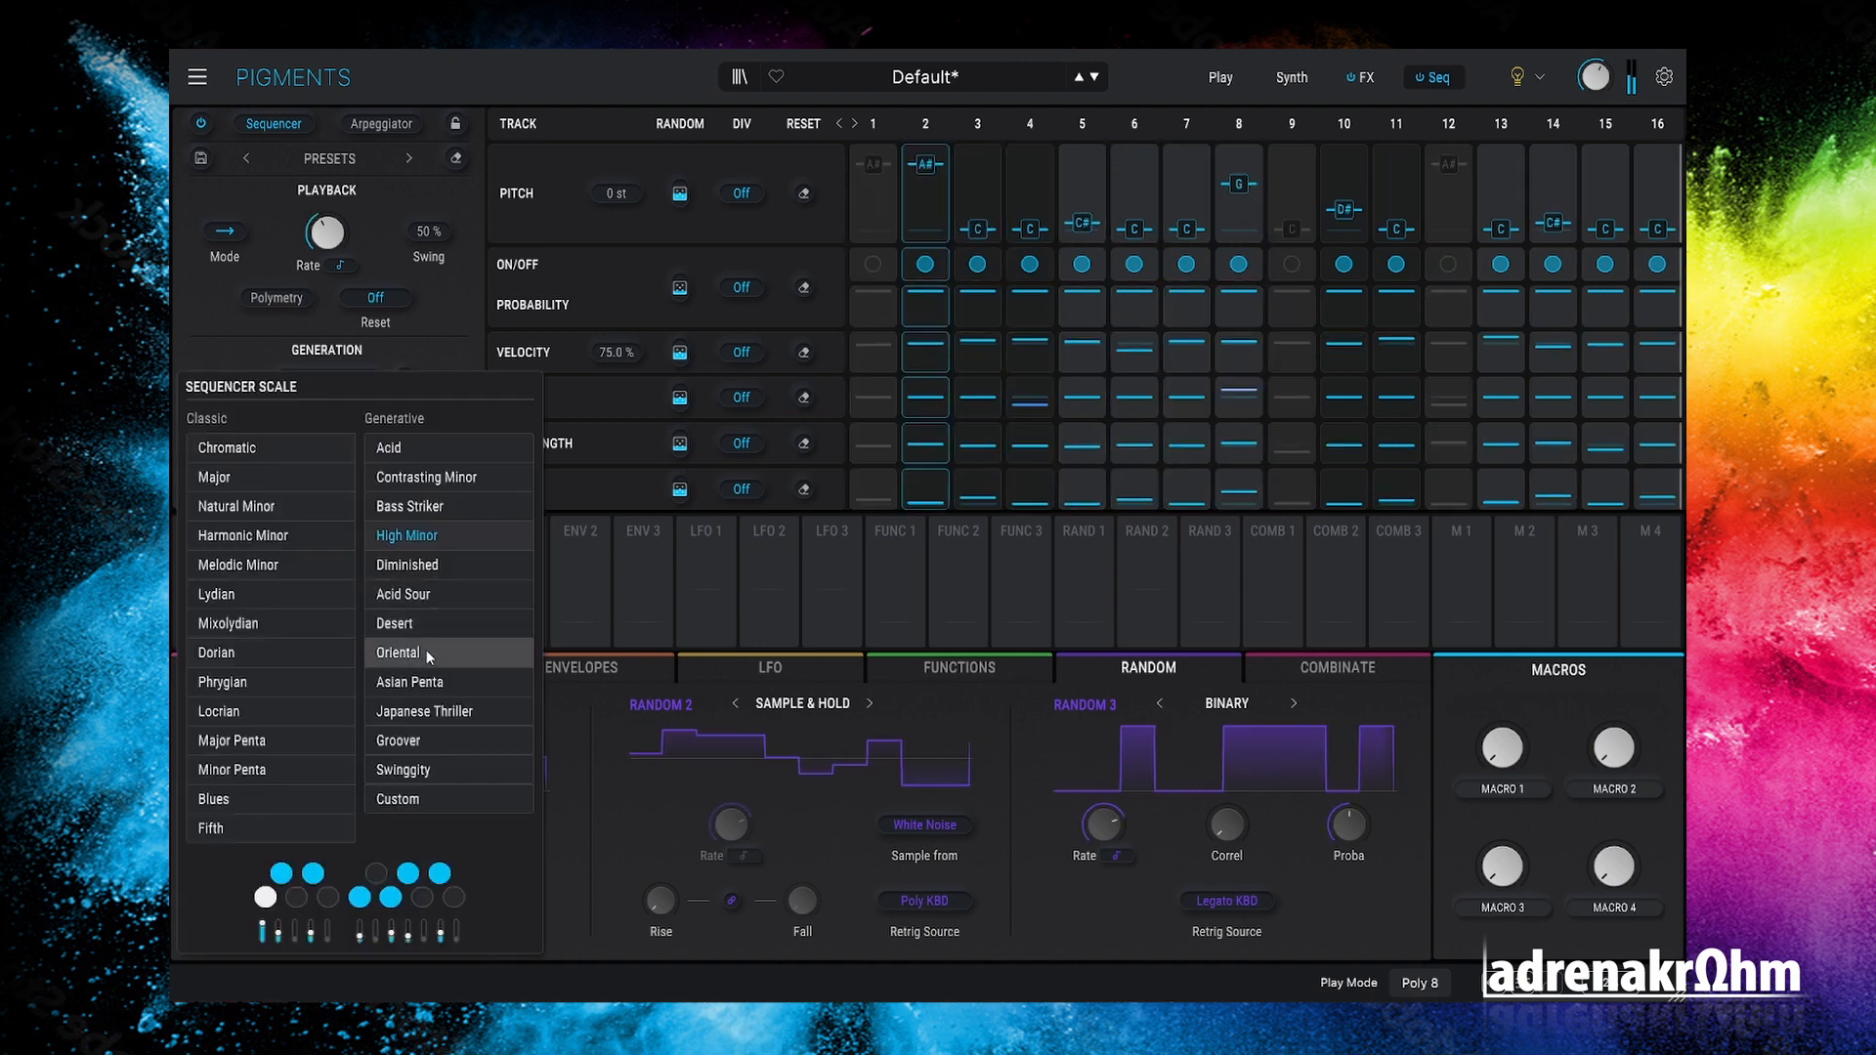
{"action": "left_click", "coordinate": [426, 651]}
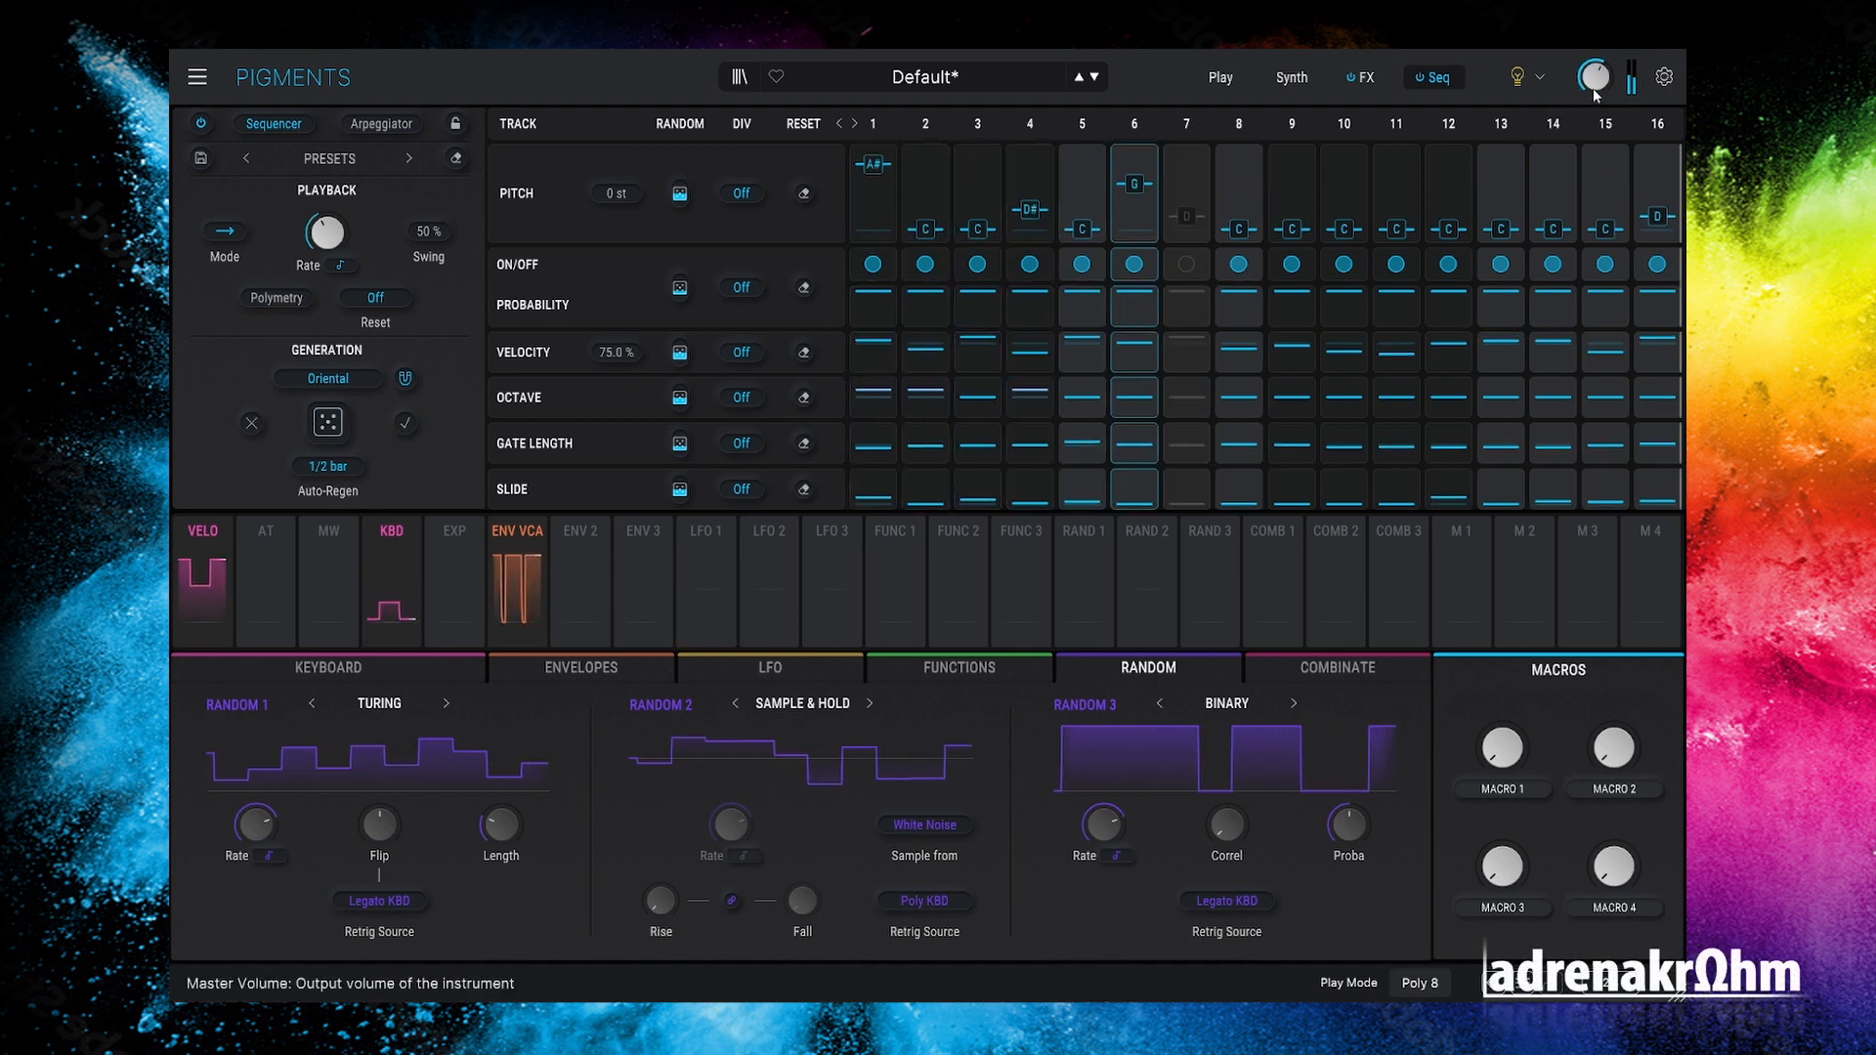
{"action": "left_click", "coordinate": [334, 381]}
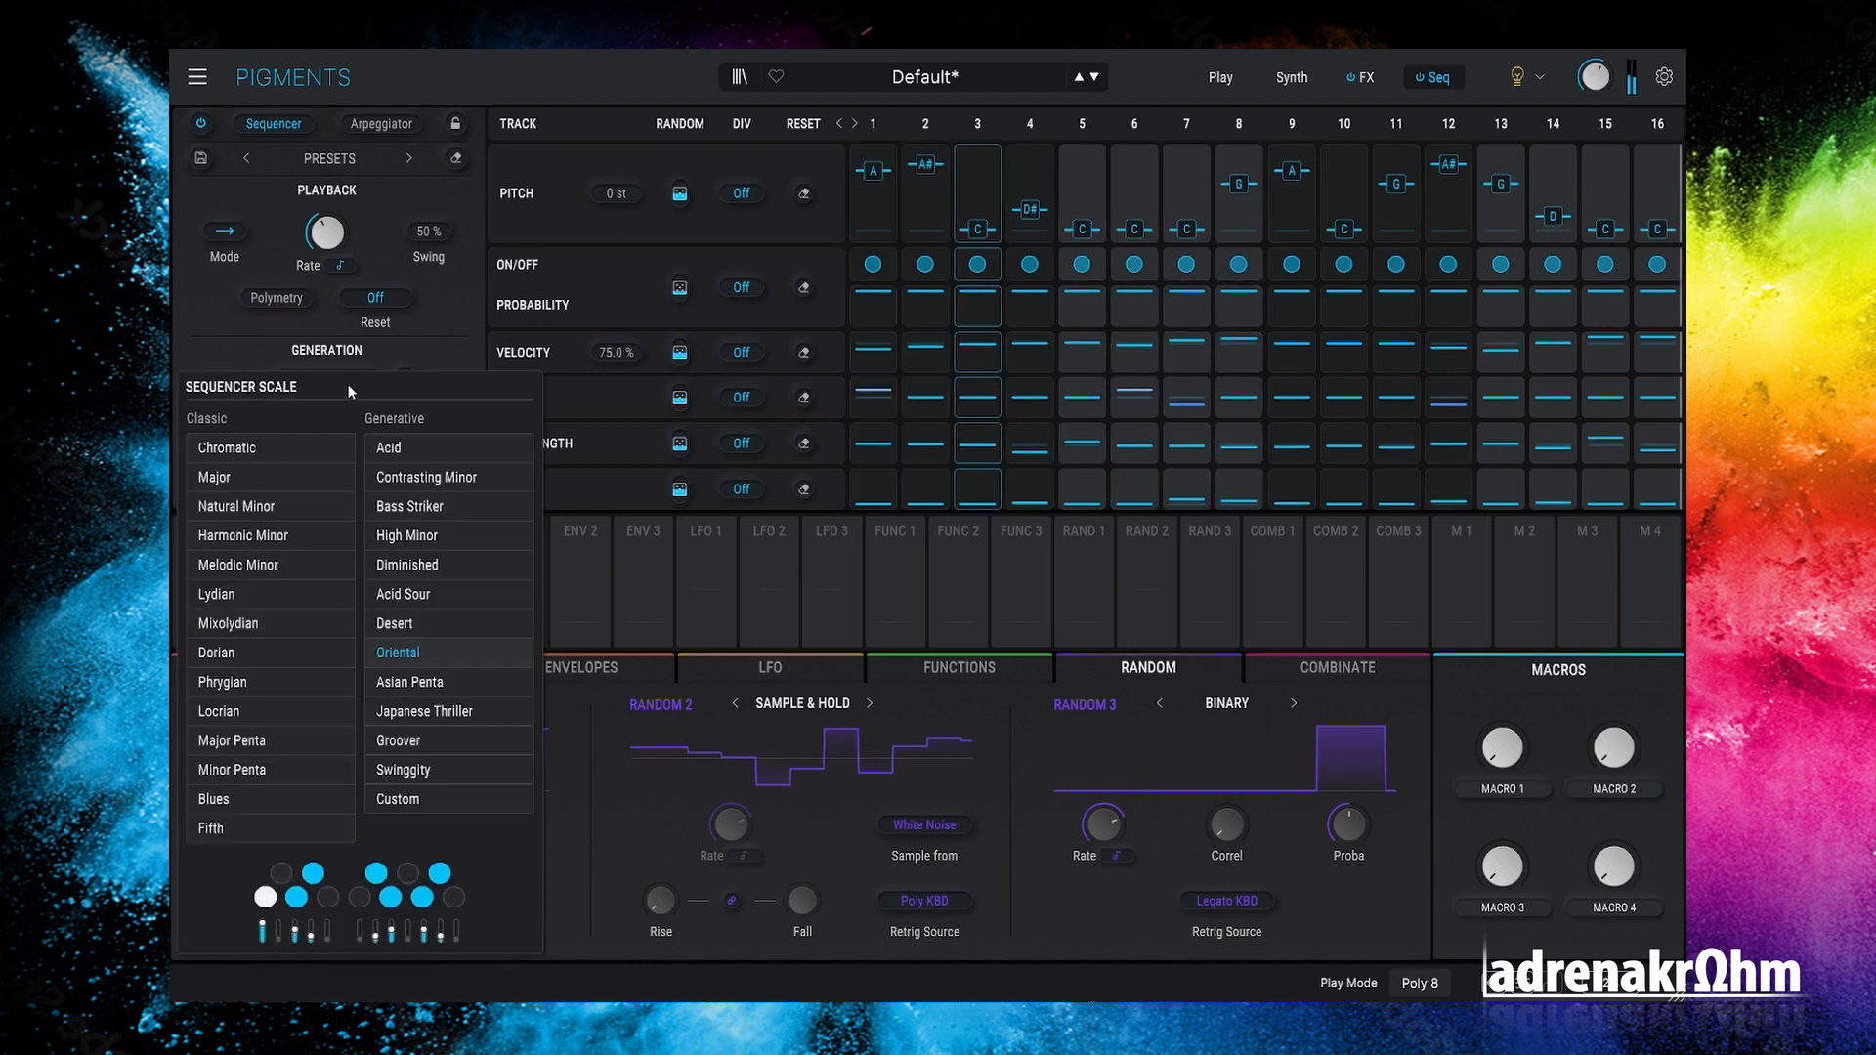
{"action": "left_click", "coordinate": [483, 479]}
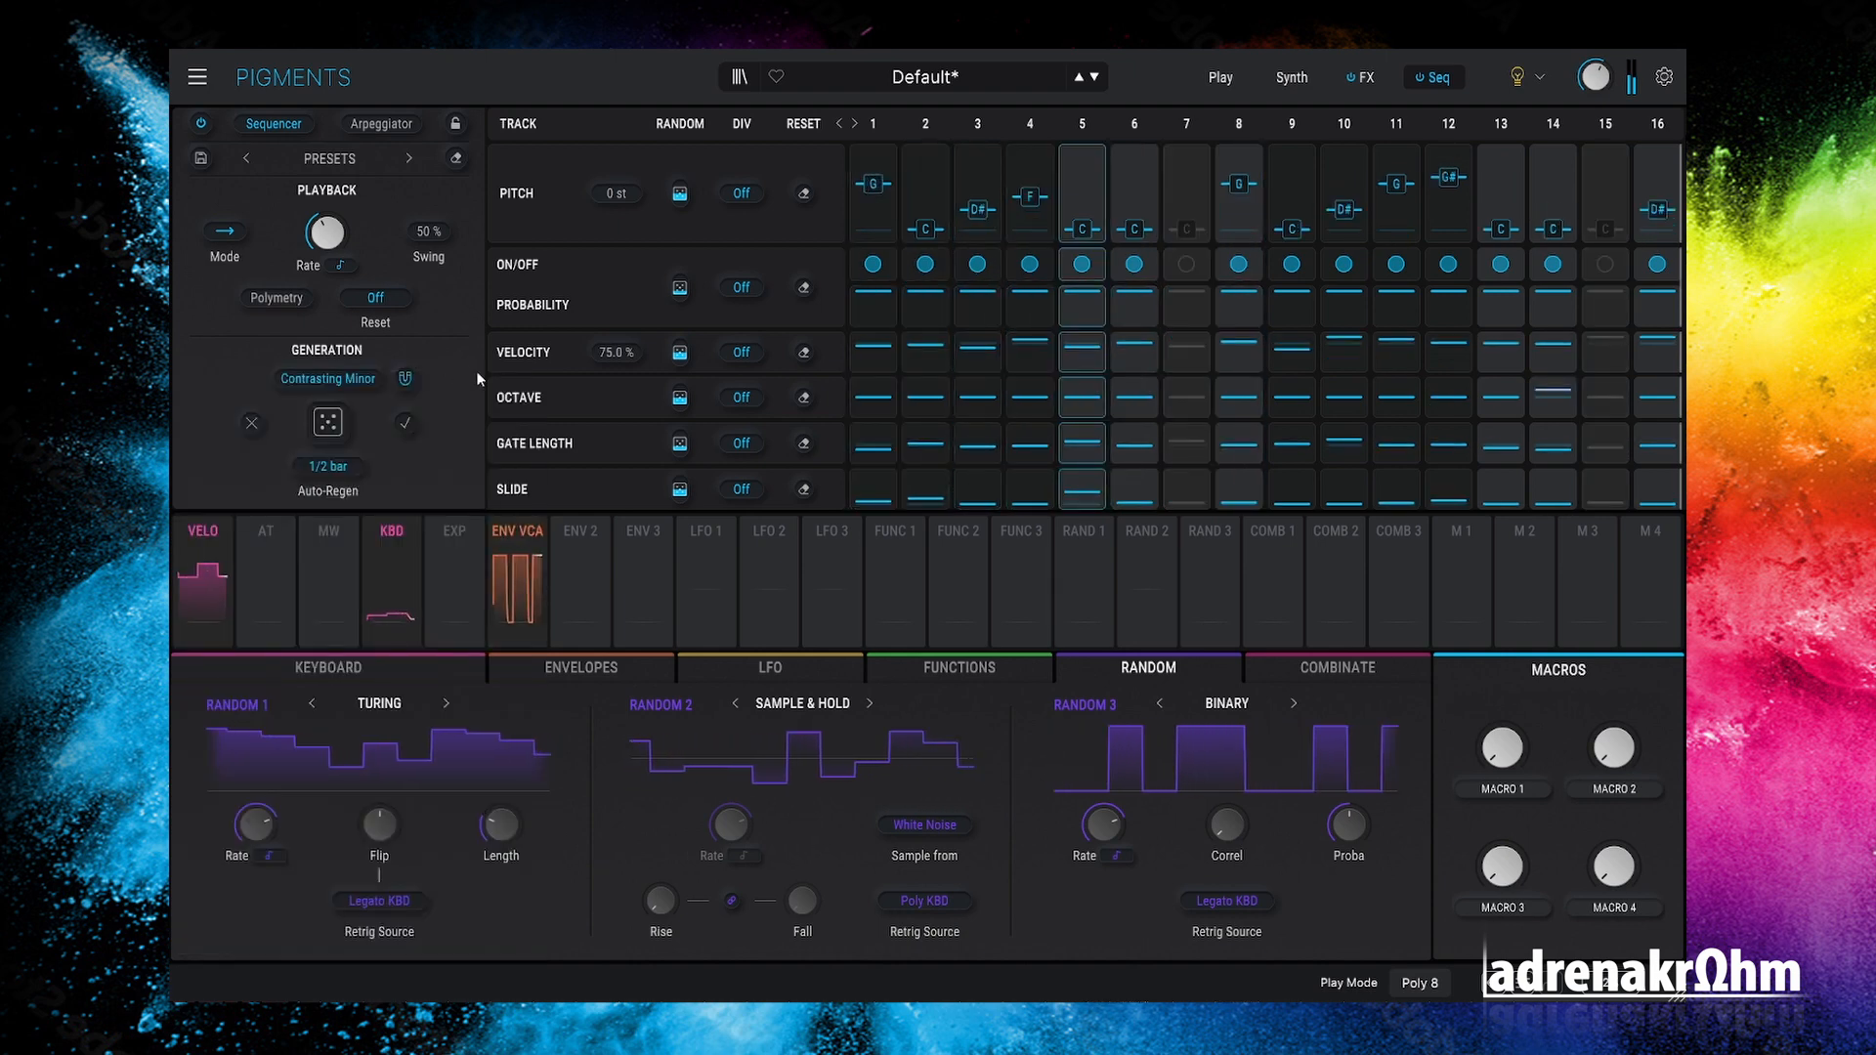
{"action": "left_click", "coordinate": [1360, 77]}
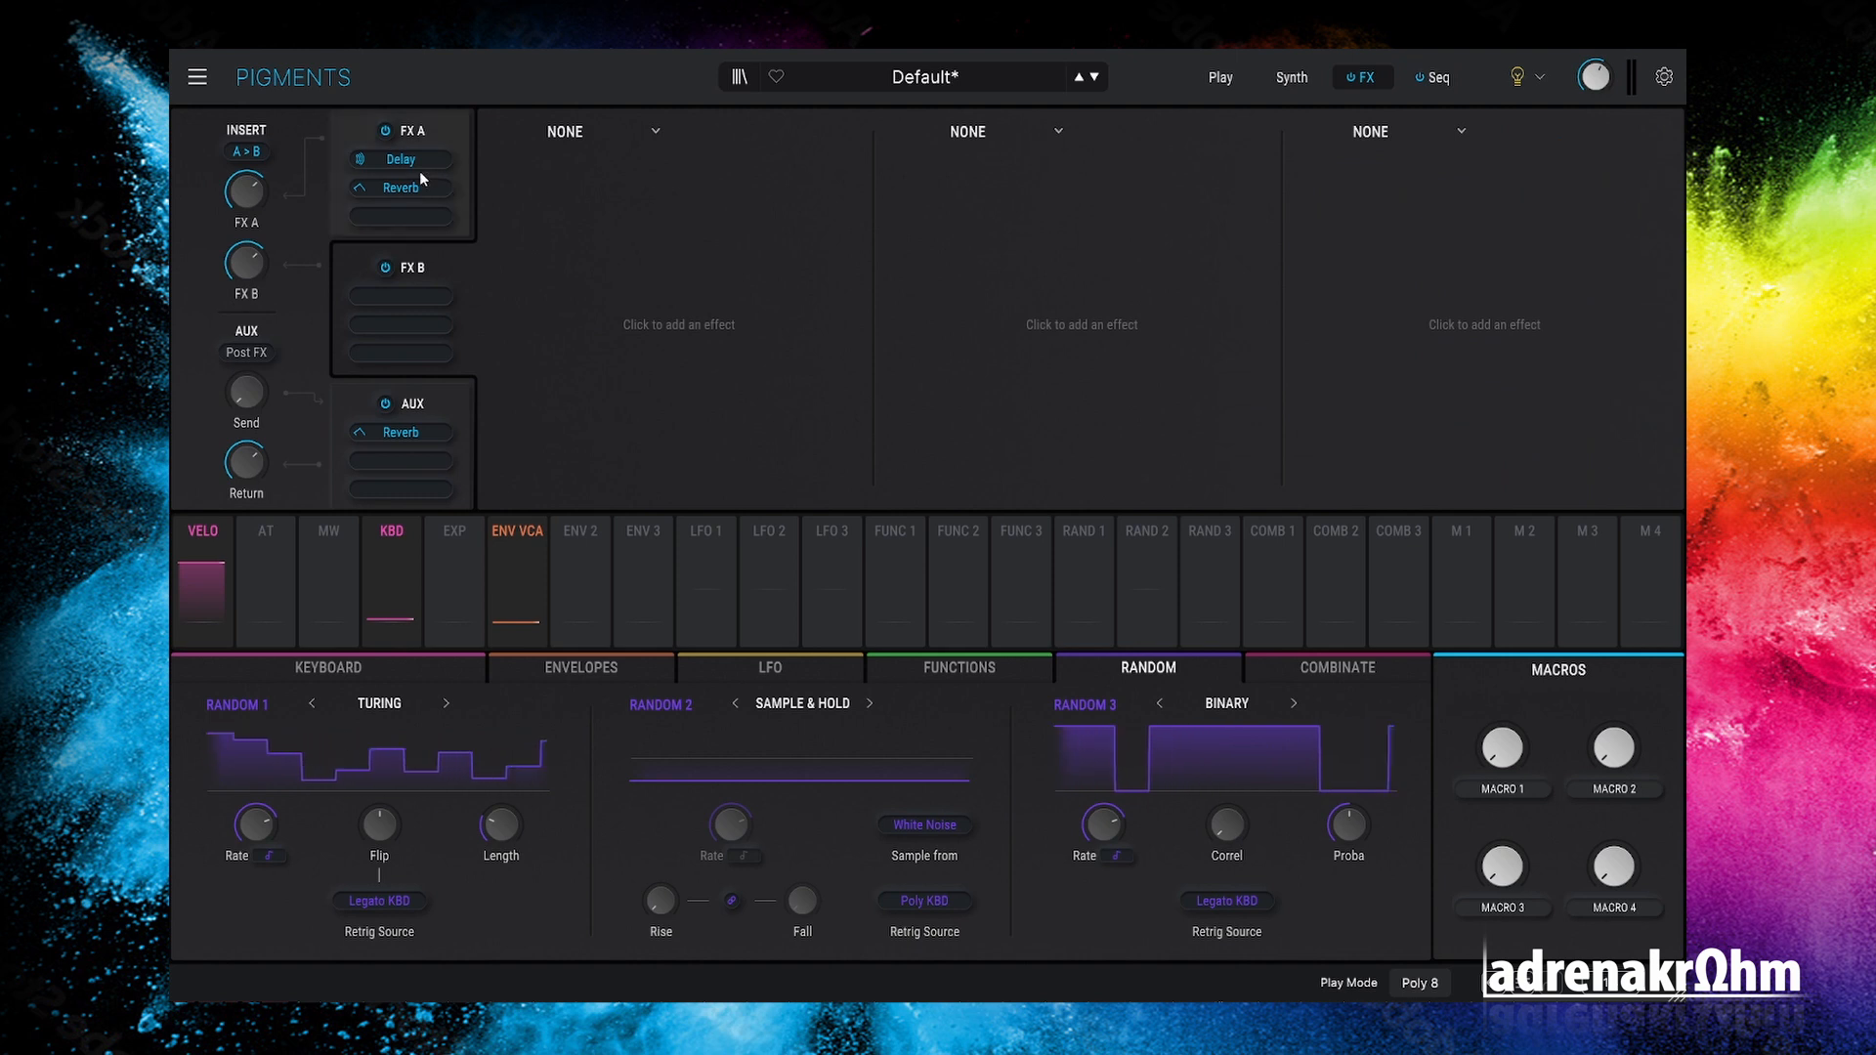
Step: Move Delay and Reverb onto FX B, switch Reverb off, and add Shimmer in slot three
{"action": "left_click_drag", "start_coordinate": [404, 161], "coordinate": [399, 332]}
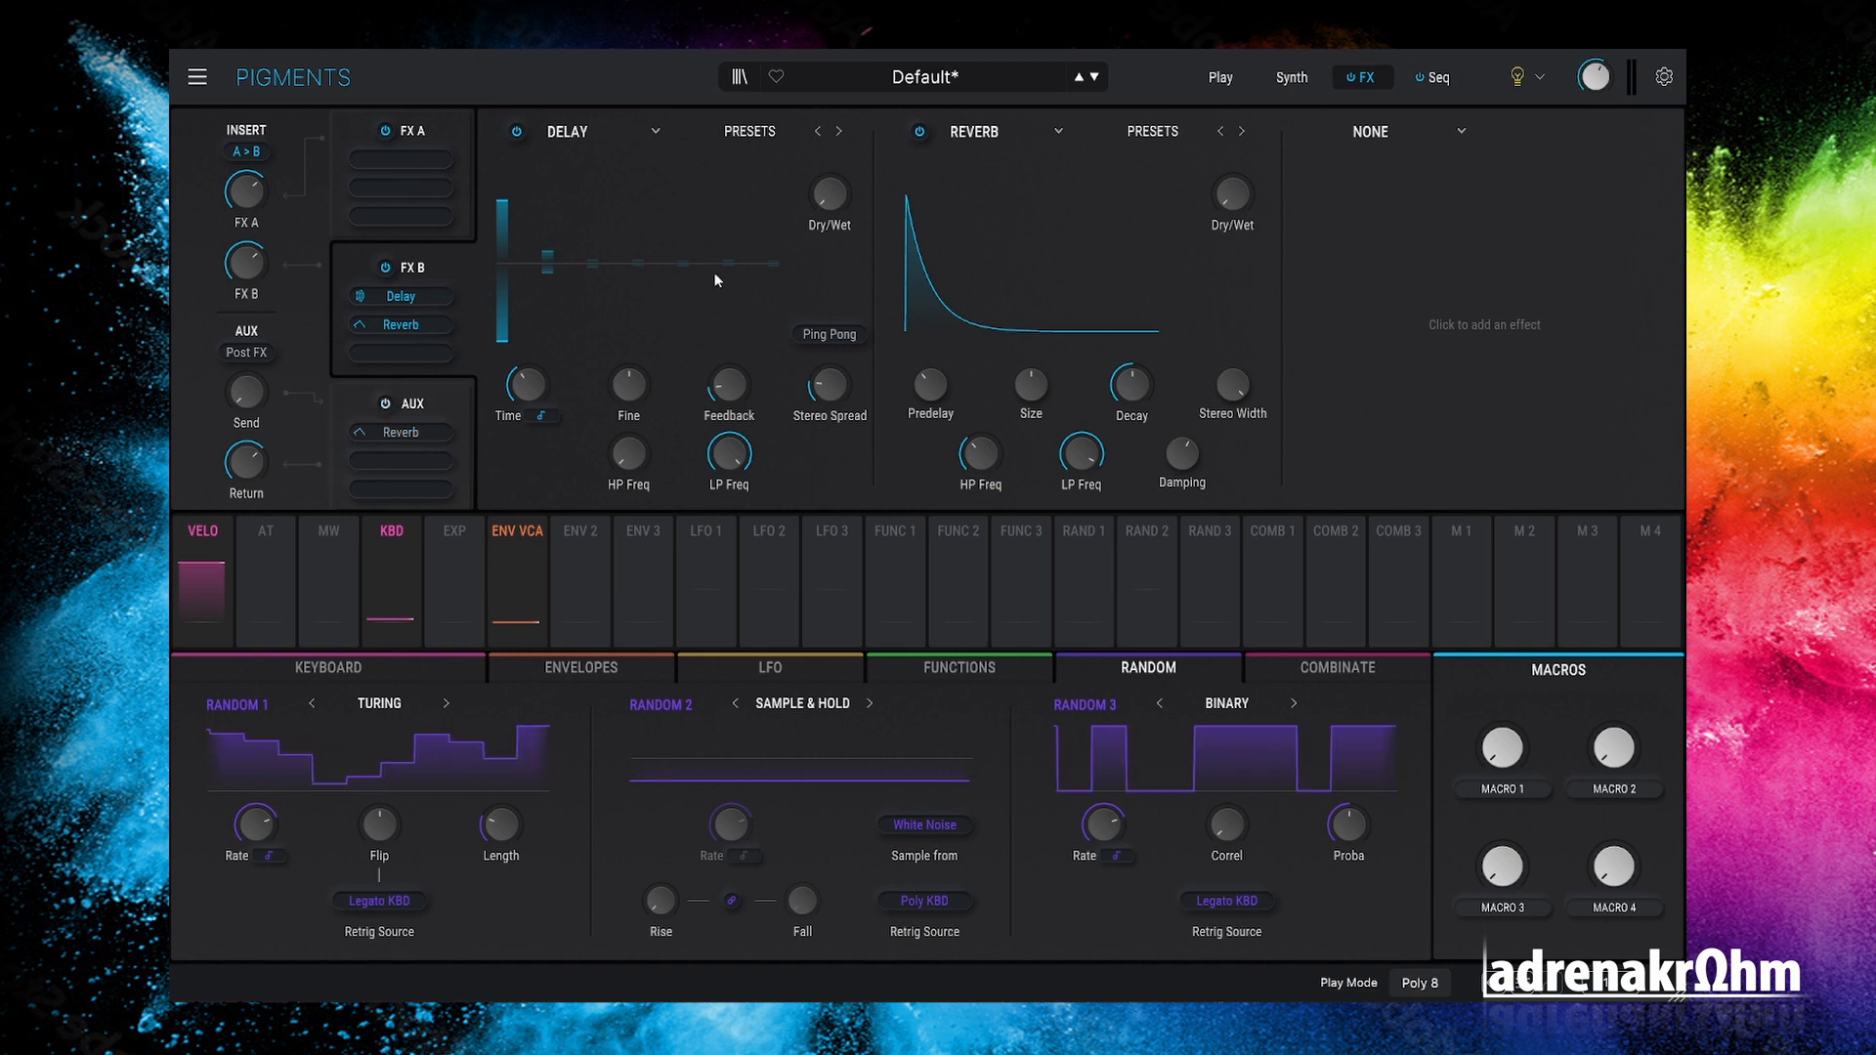
{"action": "left_click", "coordinate": [921, 132]}
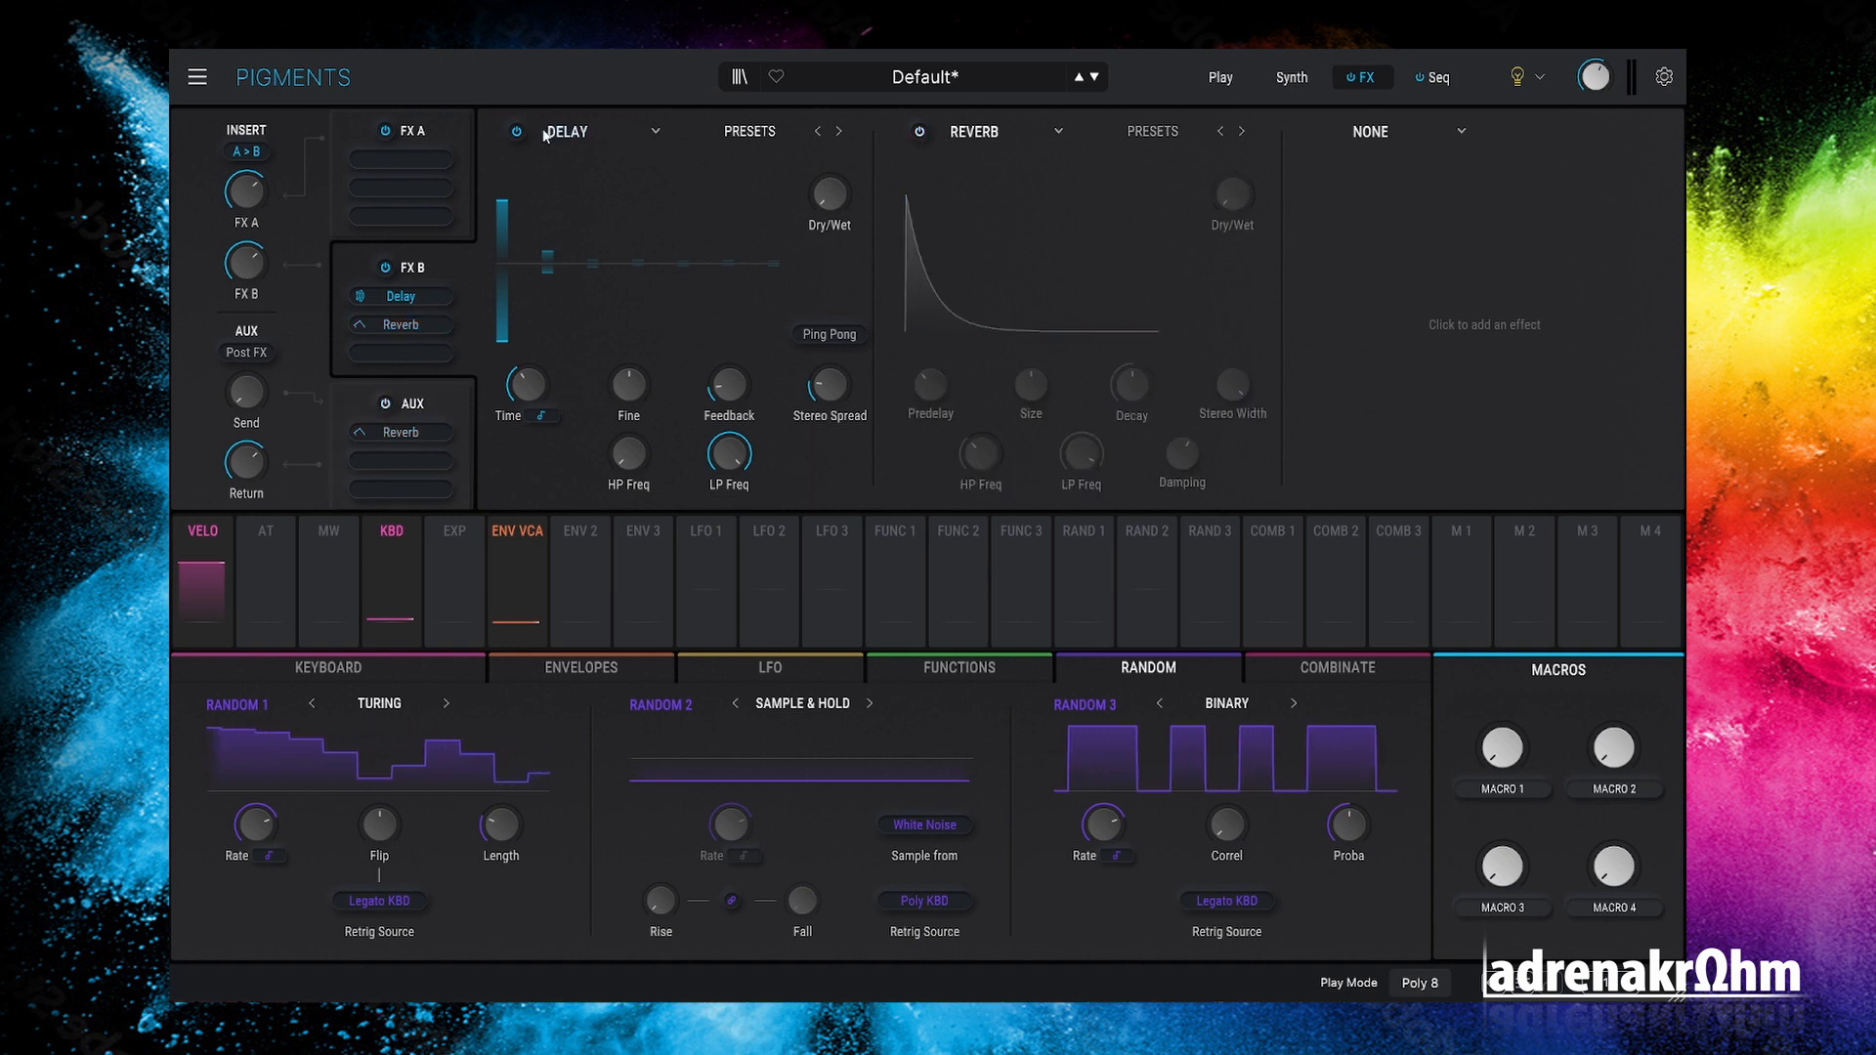
{"action": "left_click", "coordinate": [1387, 135]}
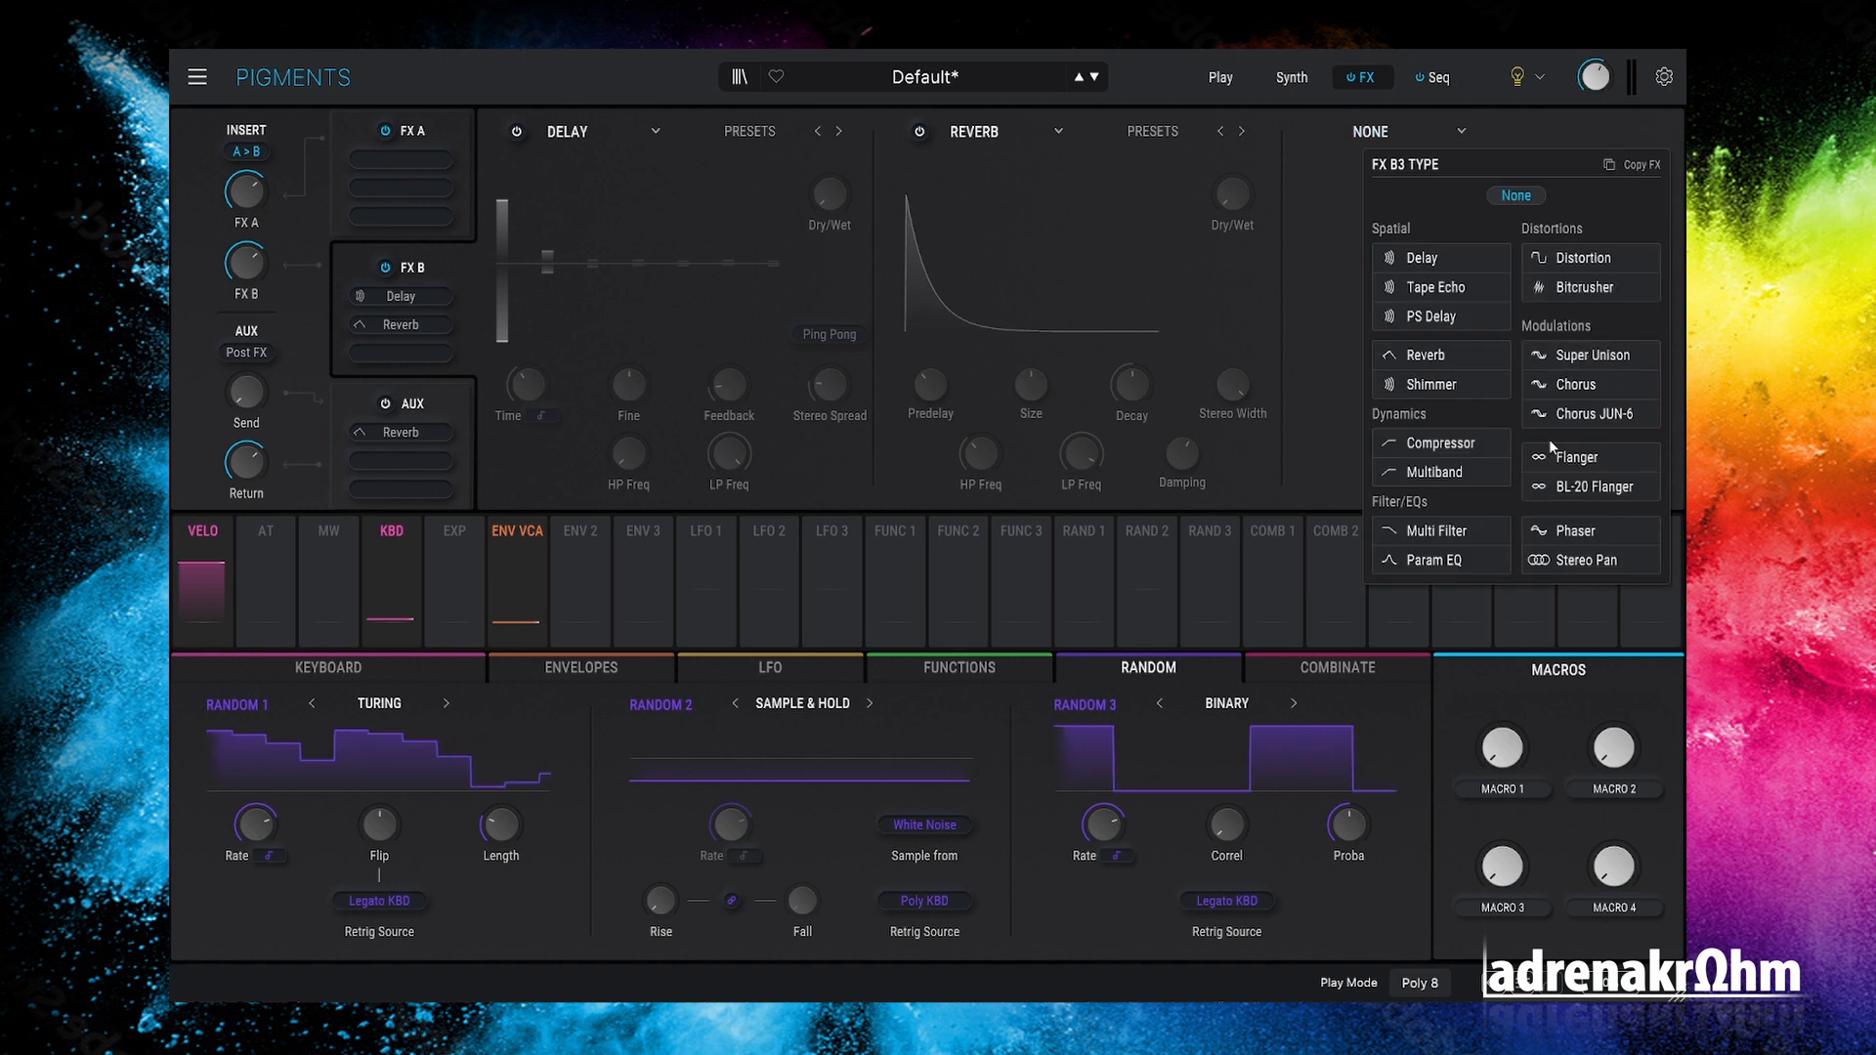
{"action": "left_click", "coordinate": [1434, 385]}
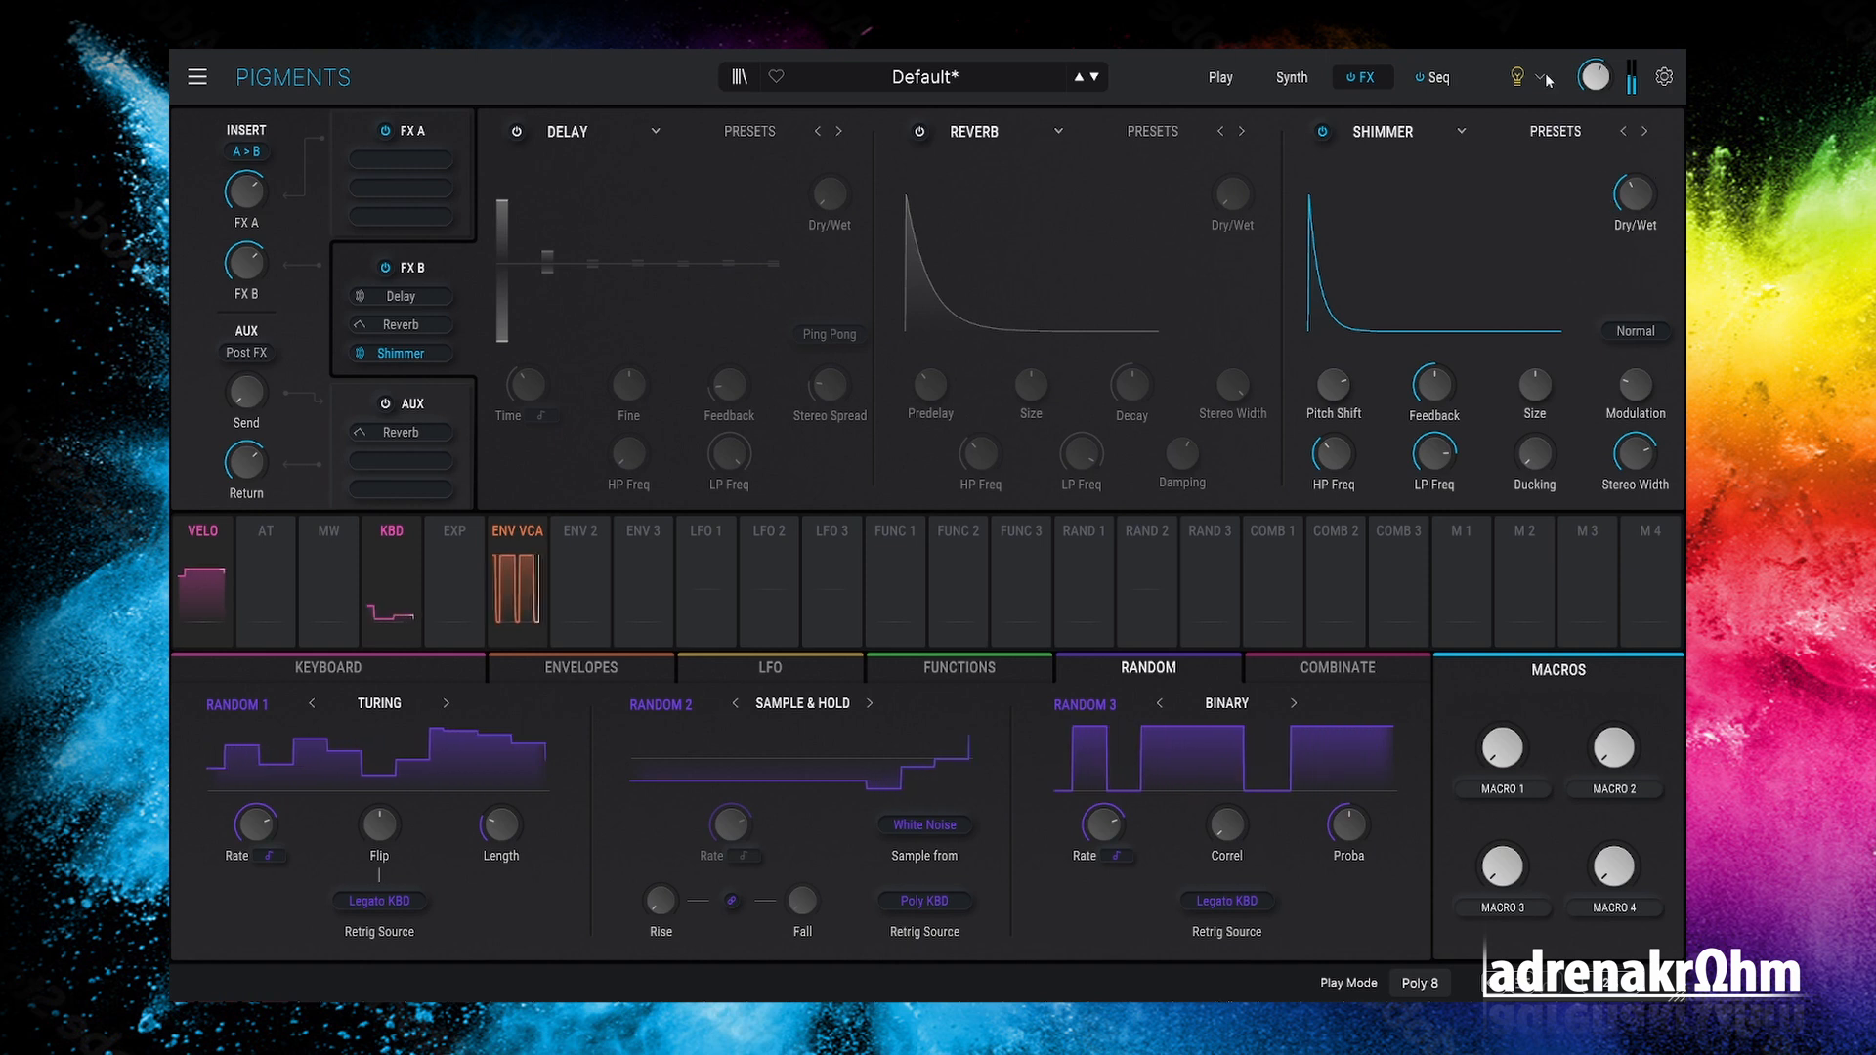
Step: Step through the Shimmer presets and settle on FIFTHS PARTY
{"action": "mouse_move", "coordinate": [1656, 207]}
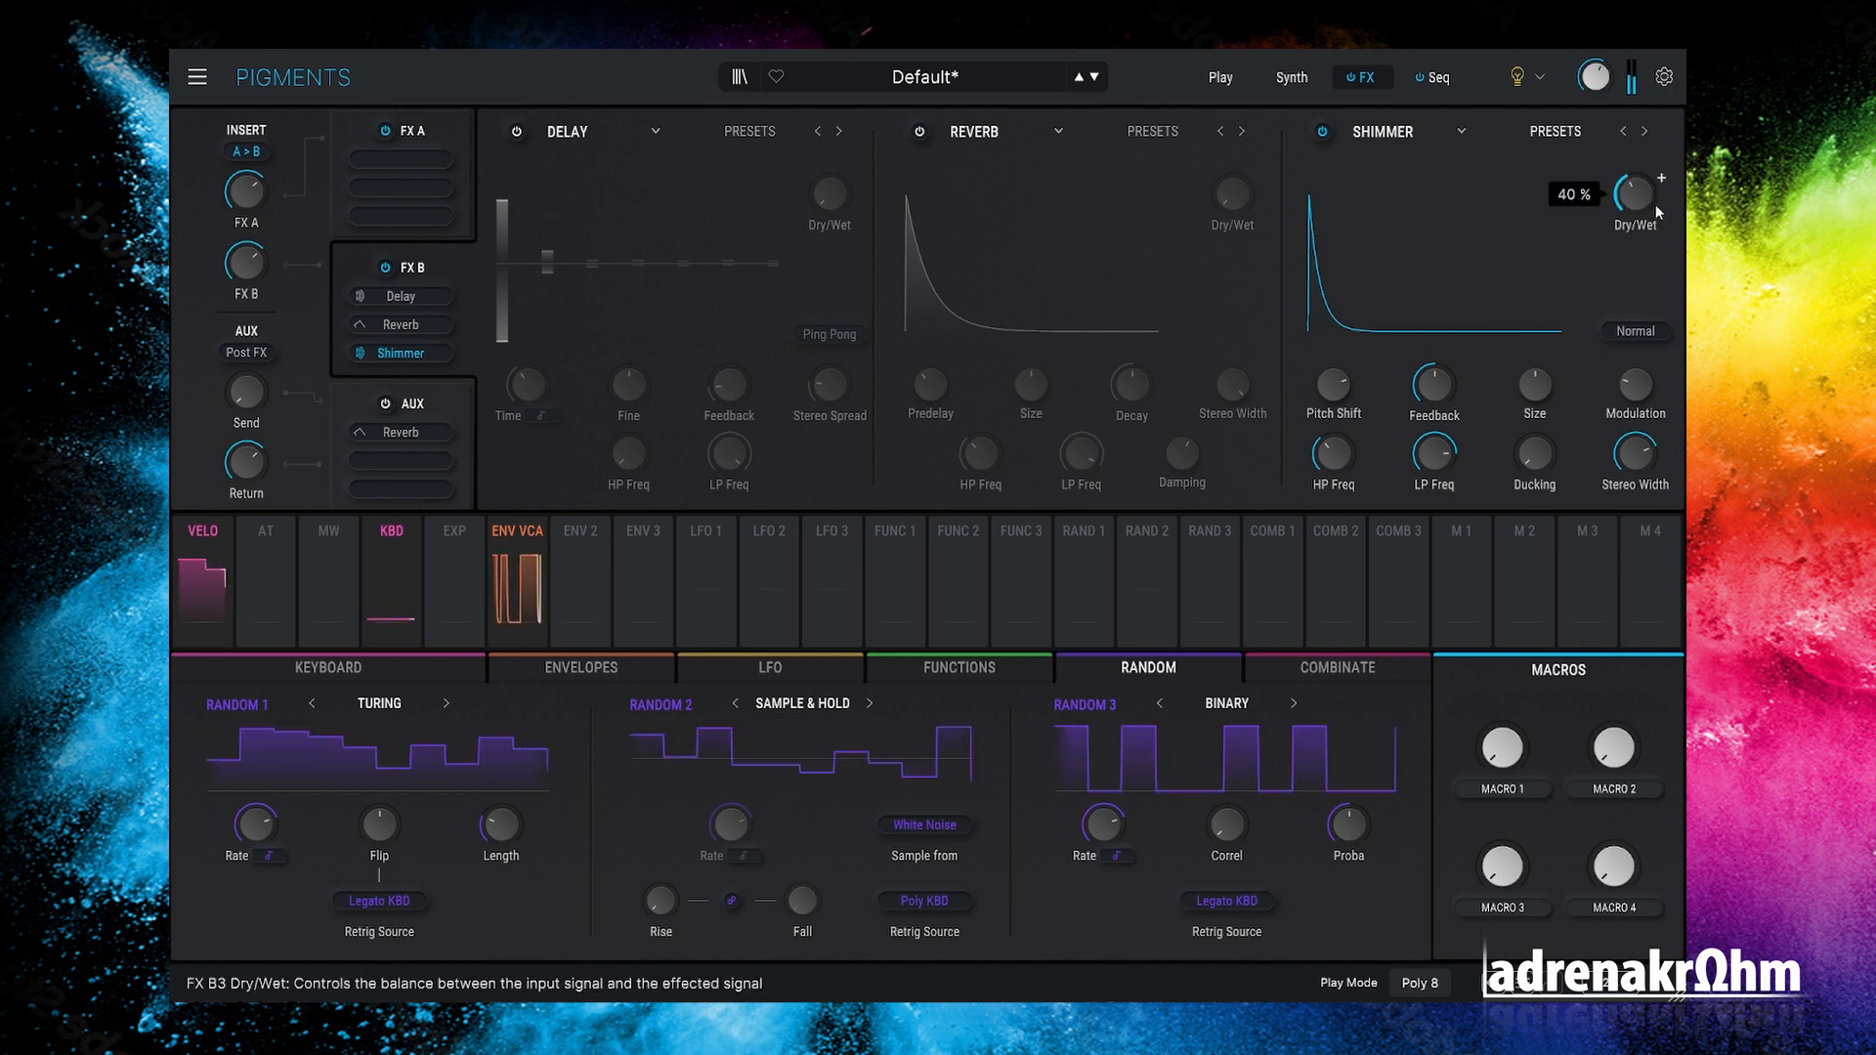
{"action": "left_click", "coordinate": [1645, 131]}
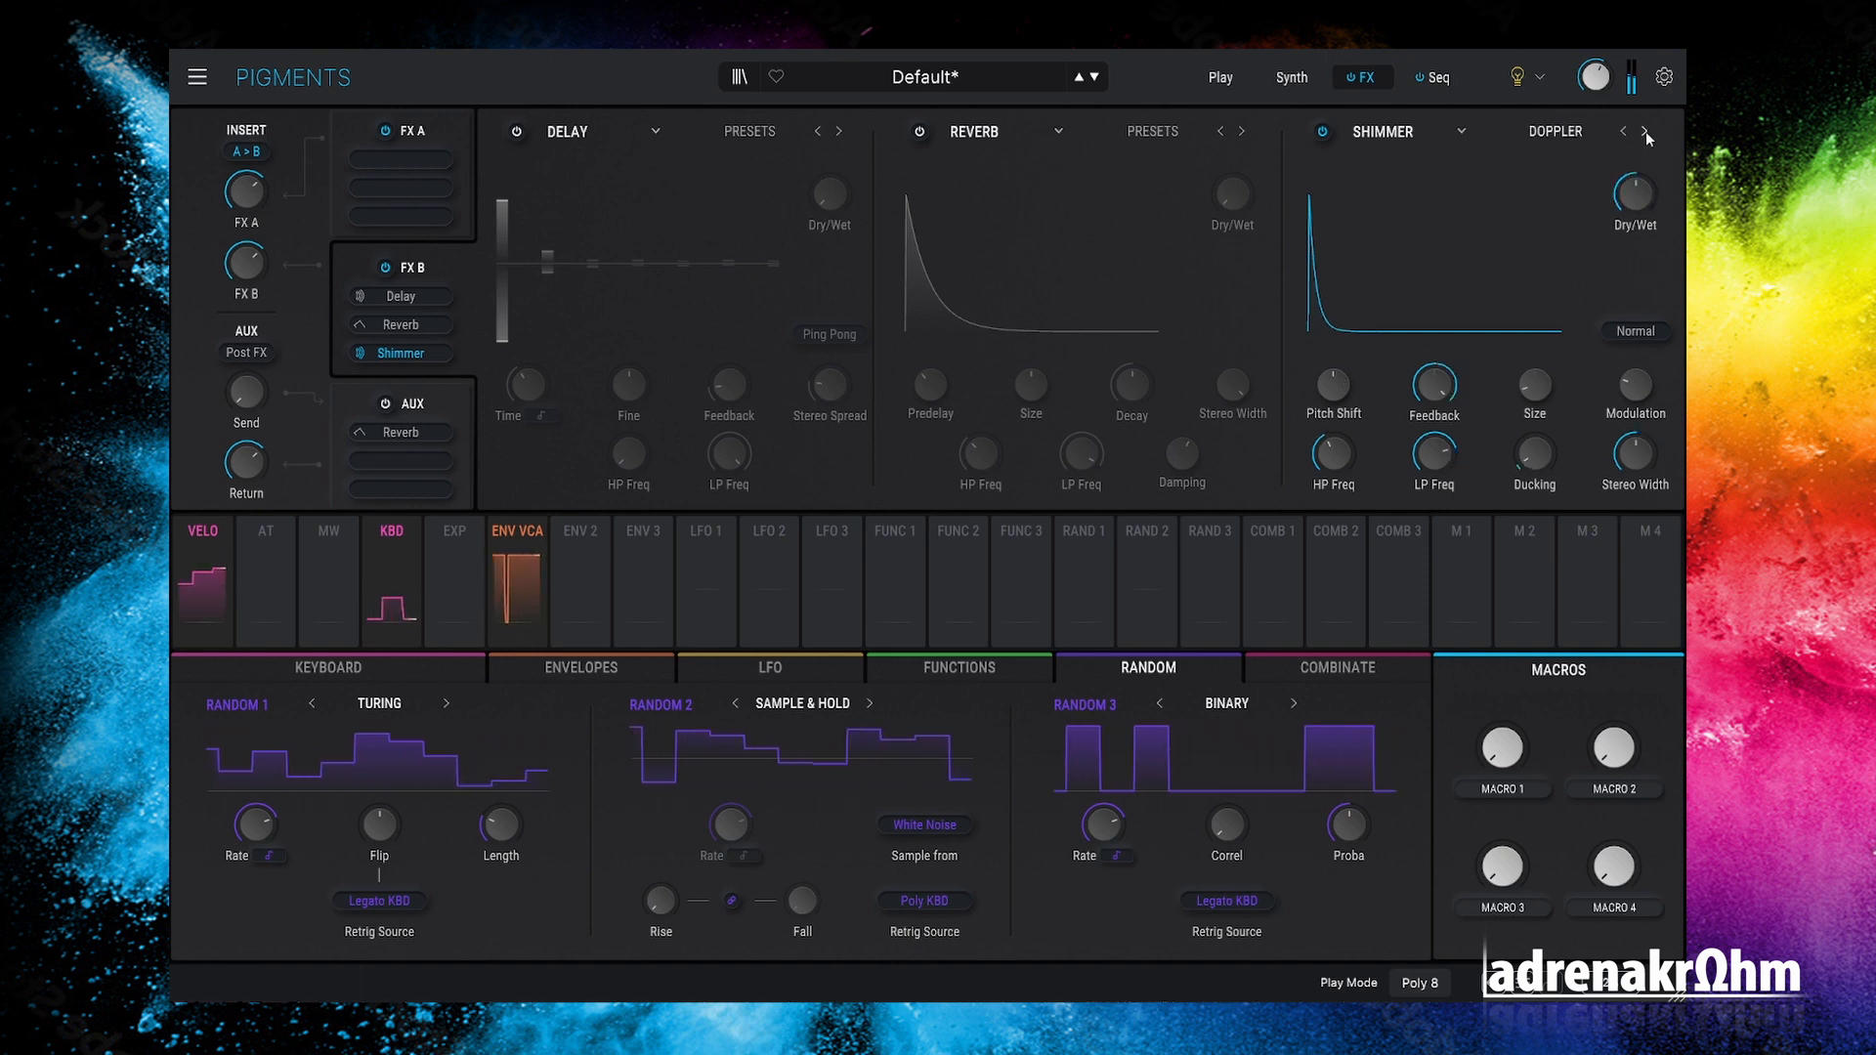
{"action": "left_click", "coordinate": [1646, 131]}
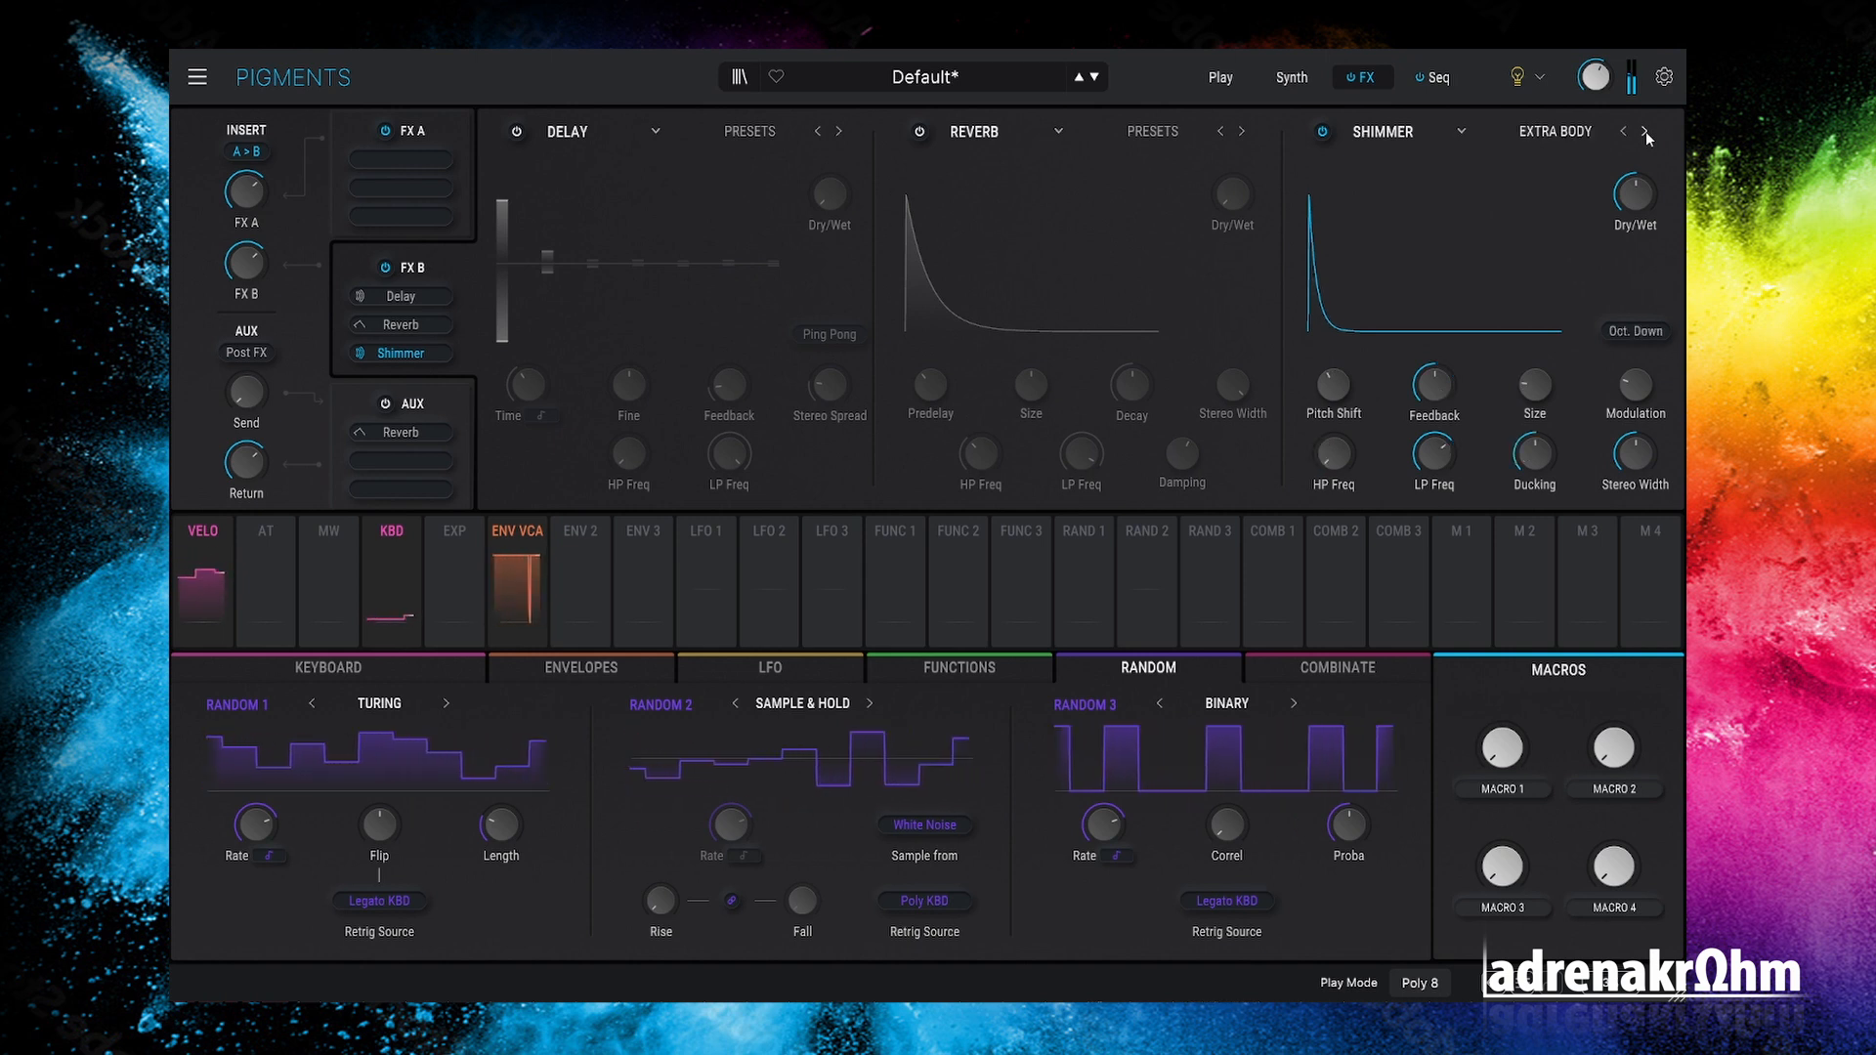
{"action": "left_click", "coordinate": [1646, 131]}
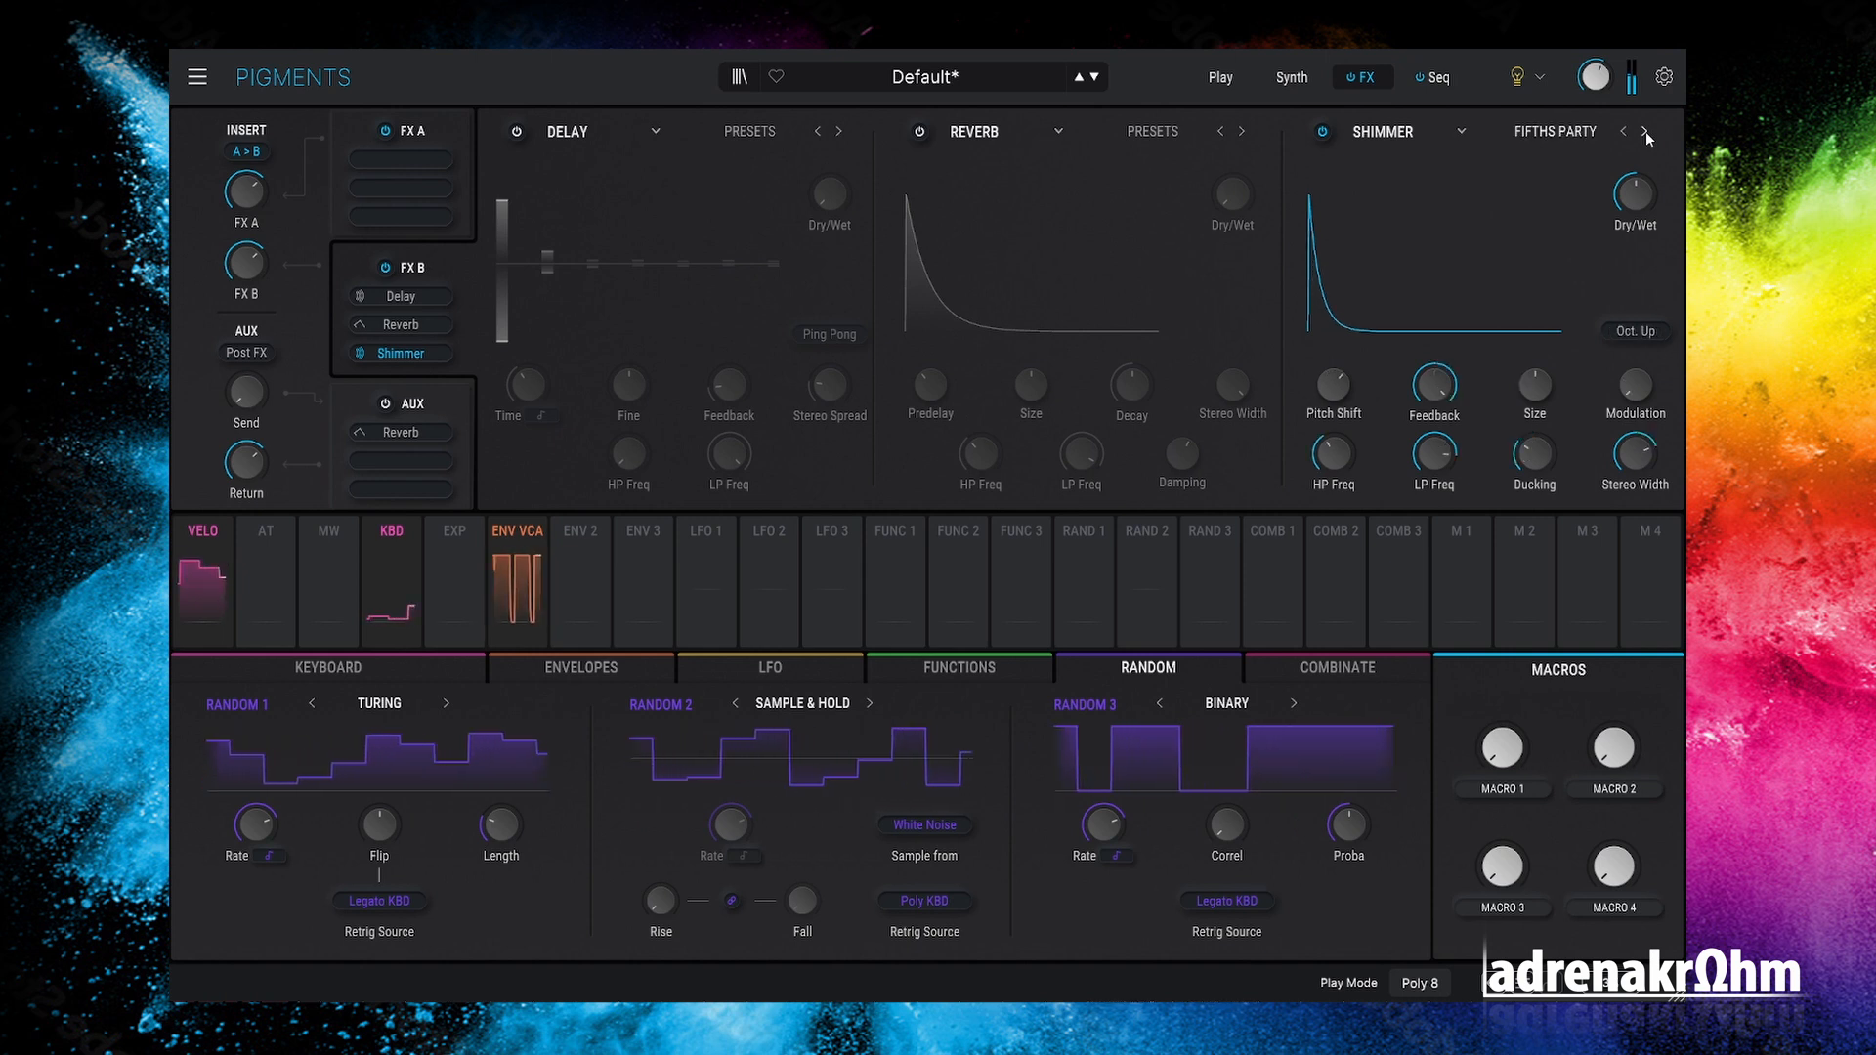
{"action": "left_click", "coordinate": [1646, 130]}
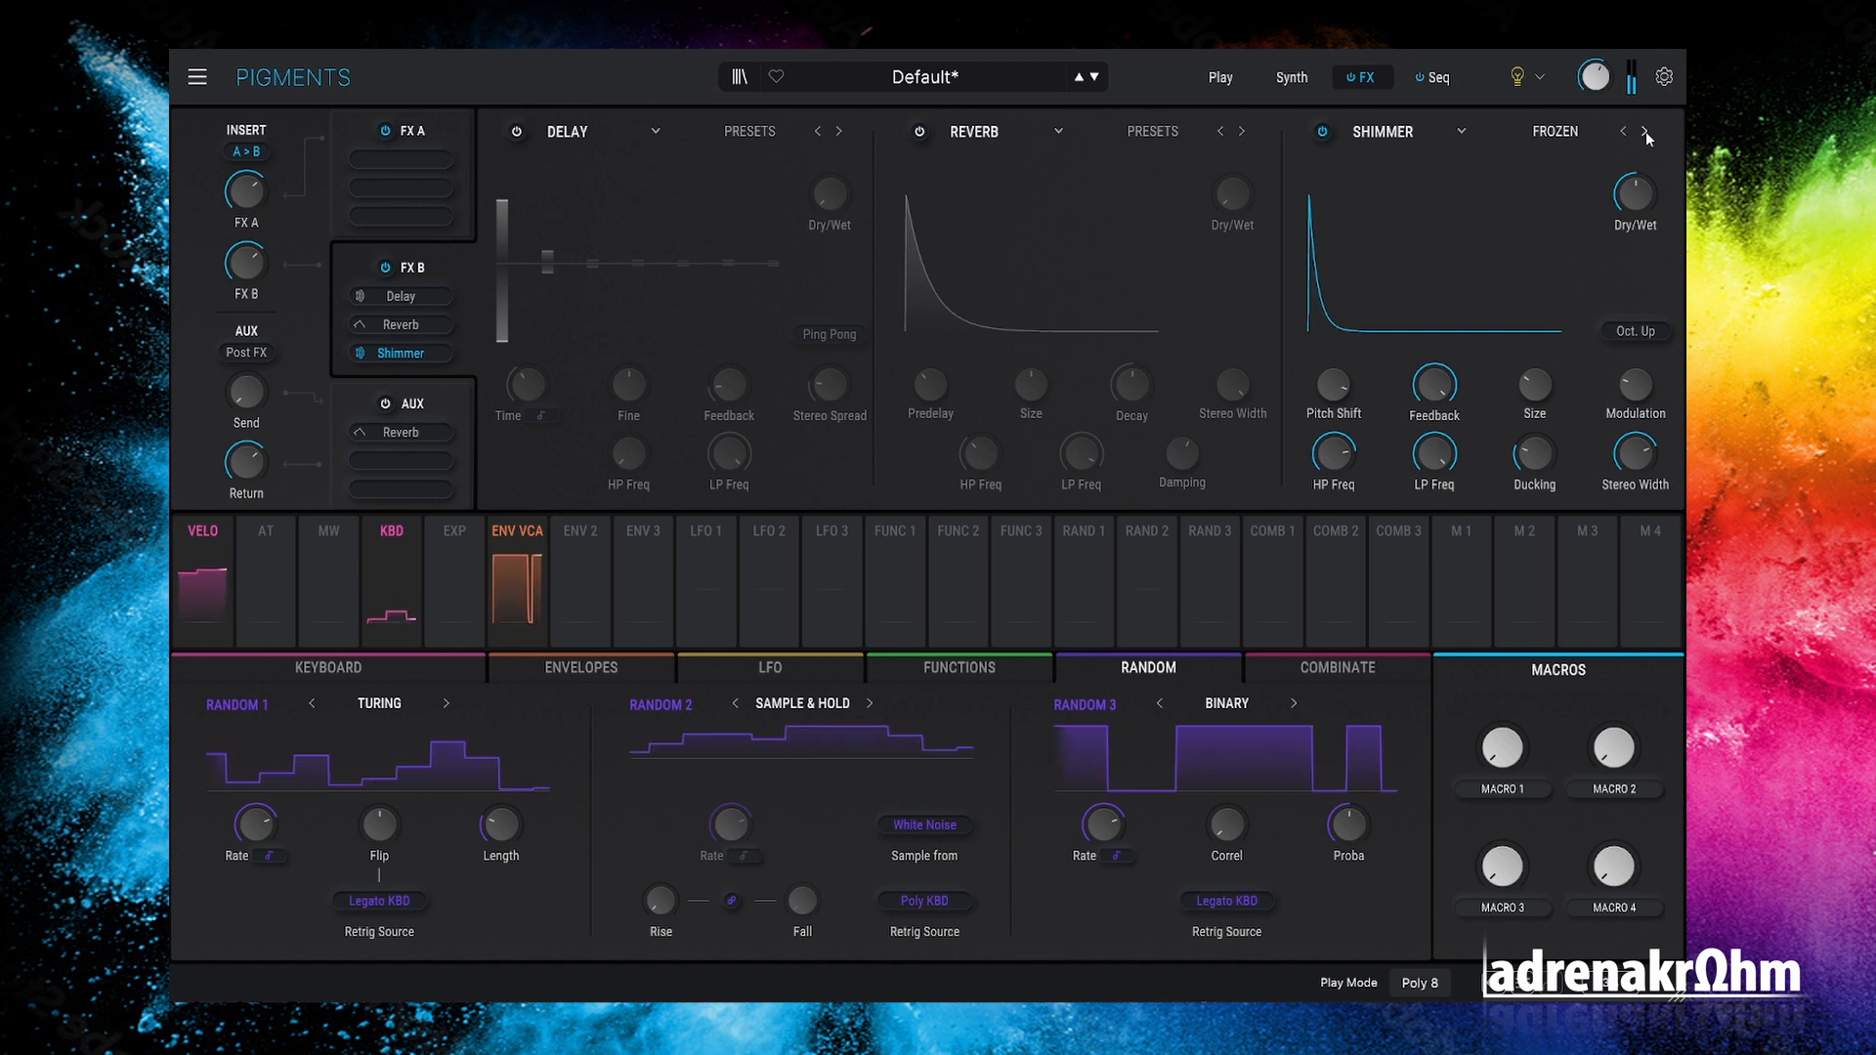
{"action": "left_click", "coordinate": [1622, 131]}
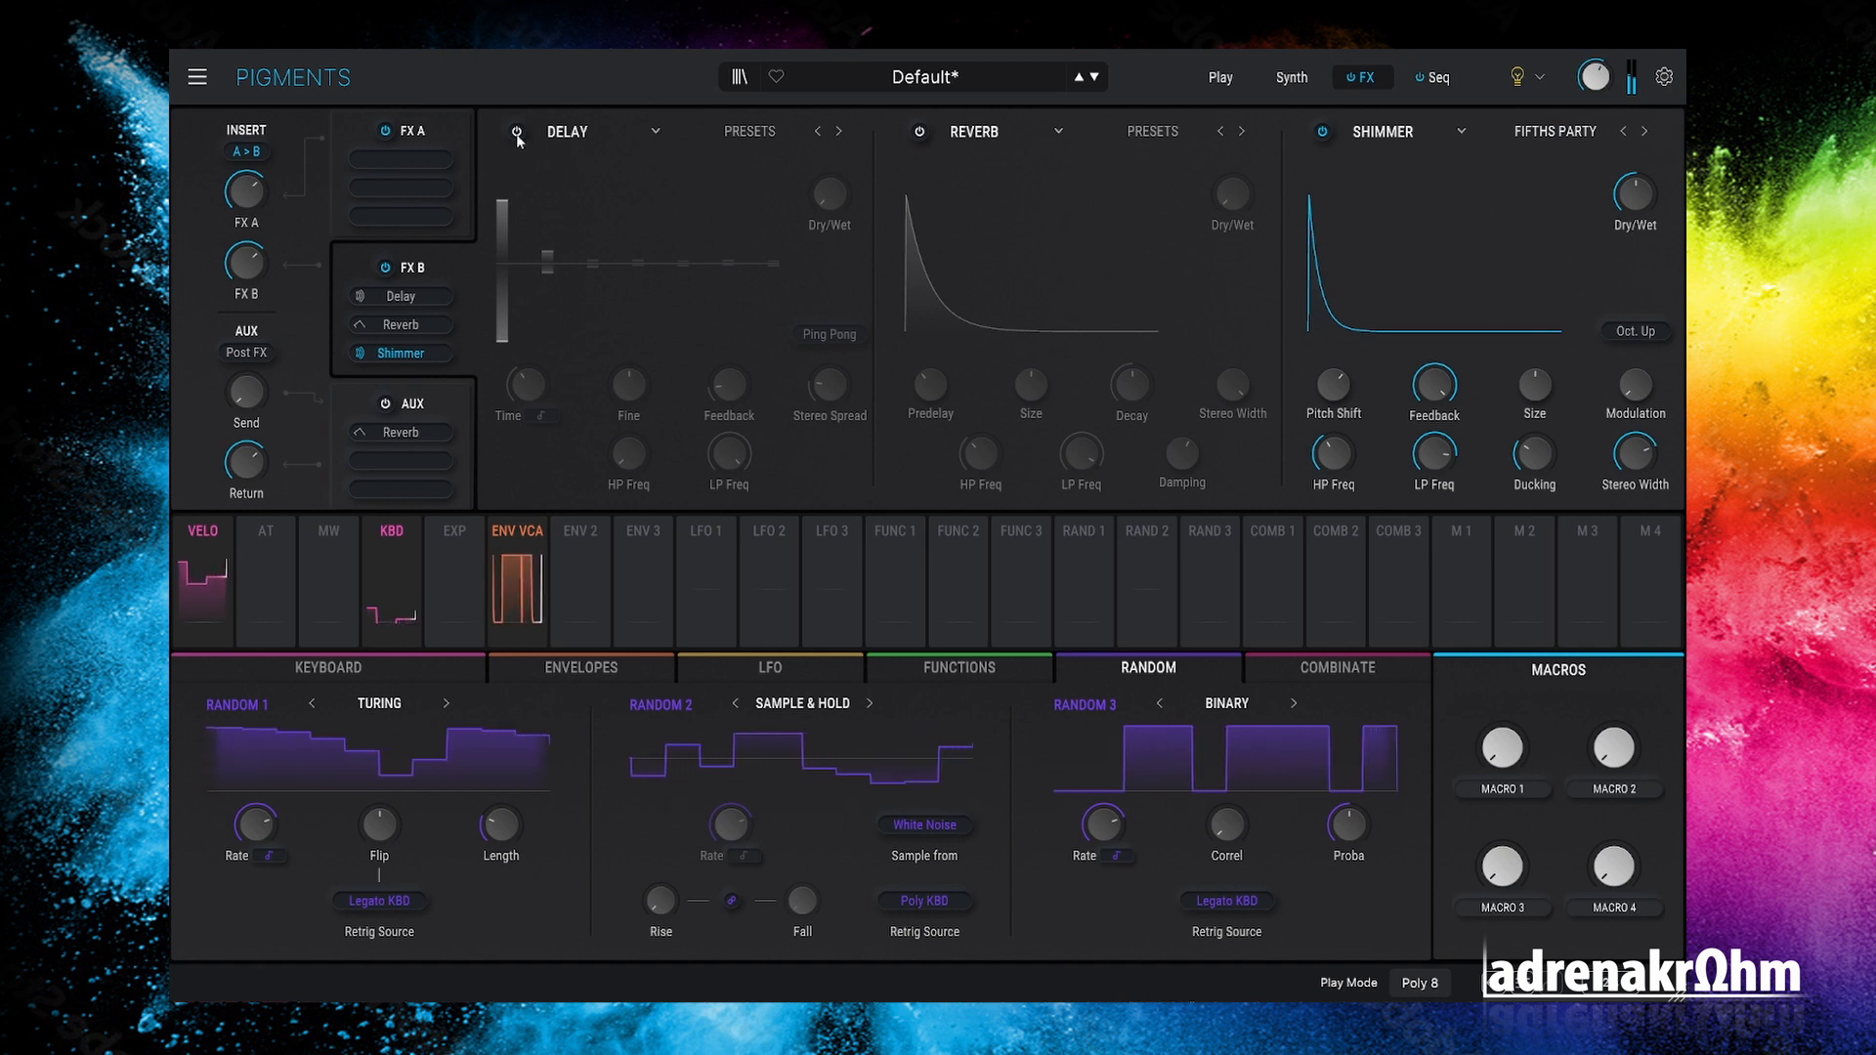
Step: Replace FX B's Delay with a Tape Echo and shorten its time to 1/8
{"action": "left_click", "coordinate": [593, 129]}
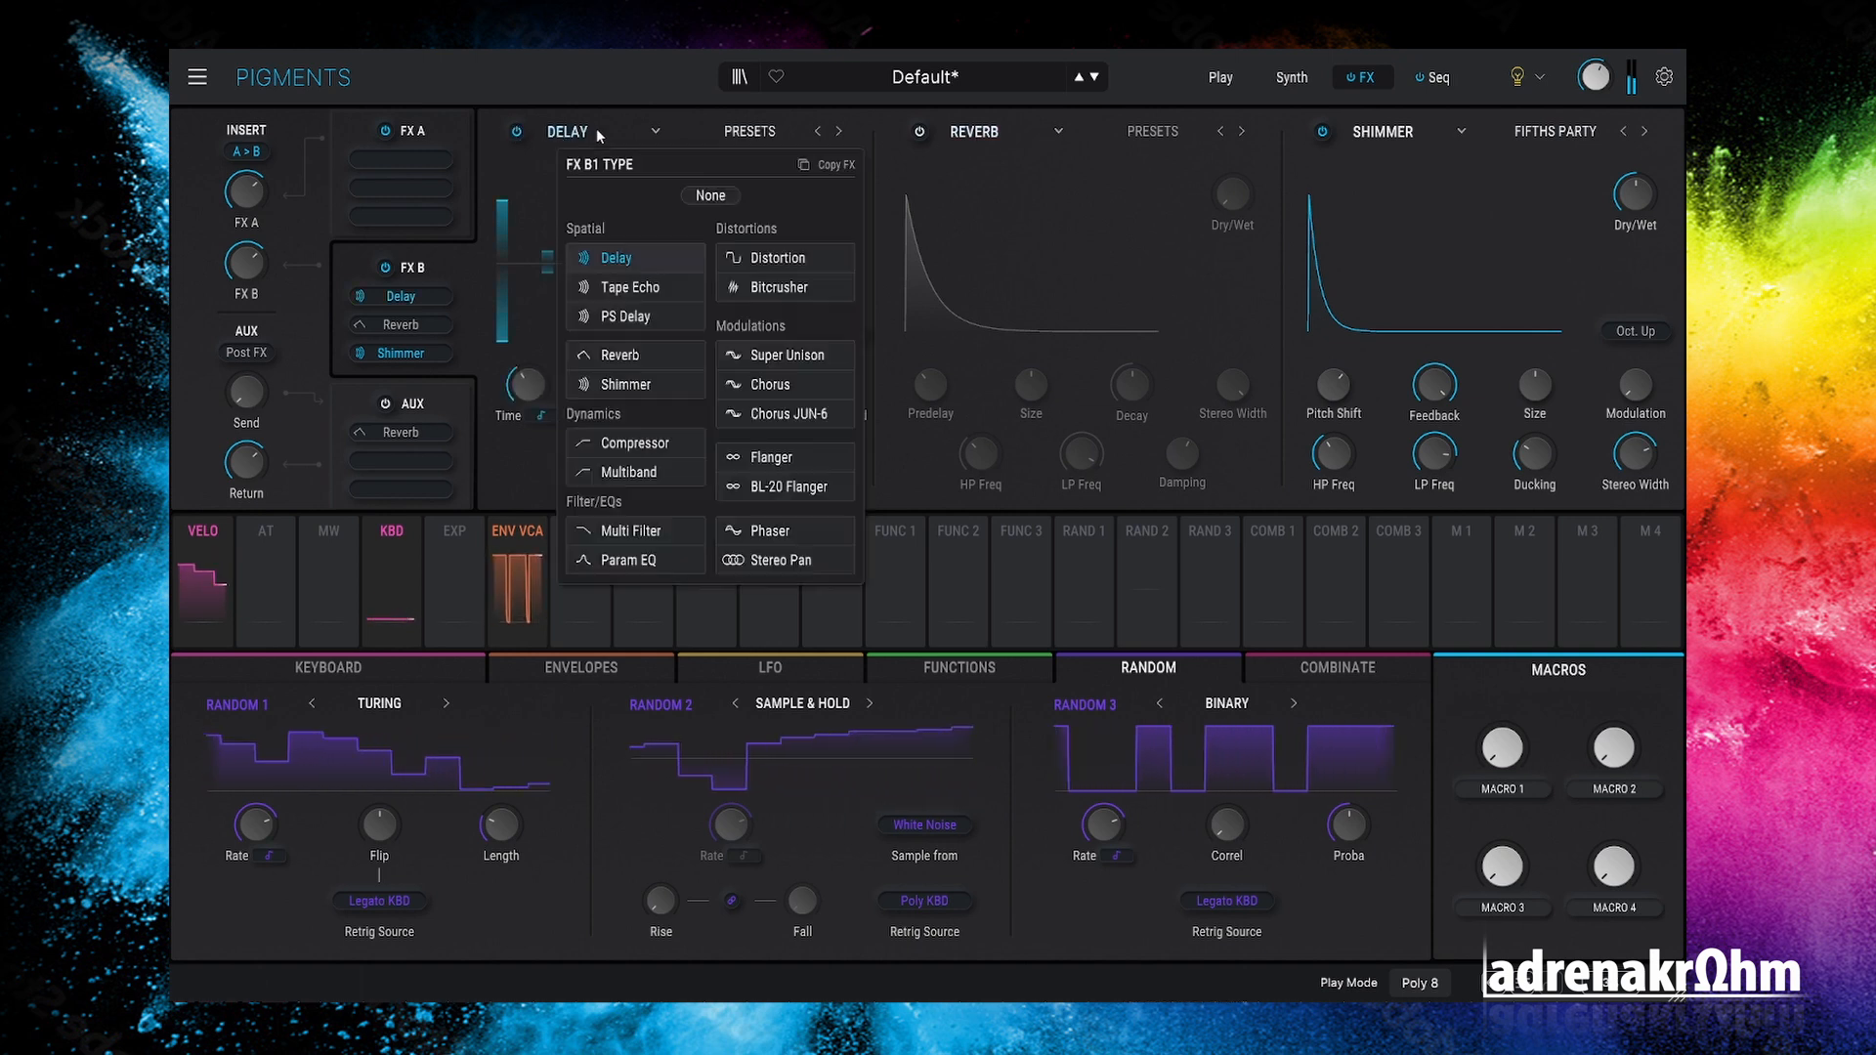
{"action": "left_click", "coordinate": [660, 285]}
{"action": "mouse_move", "coordinate": [604, 368]}
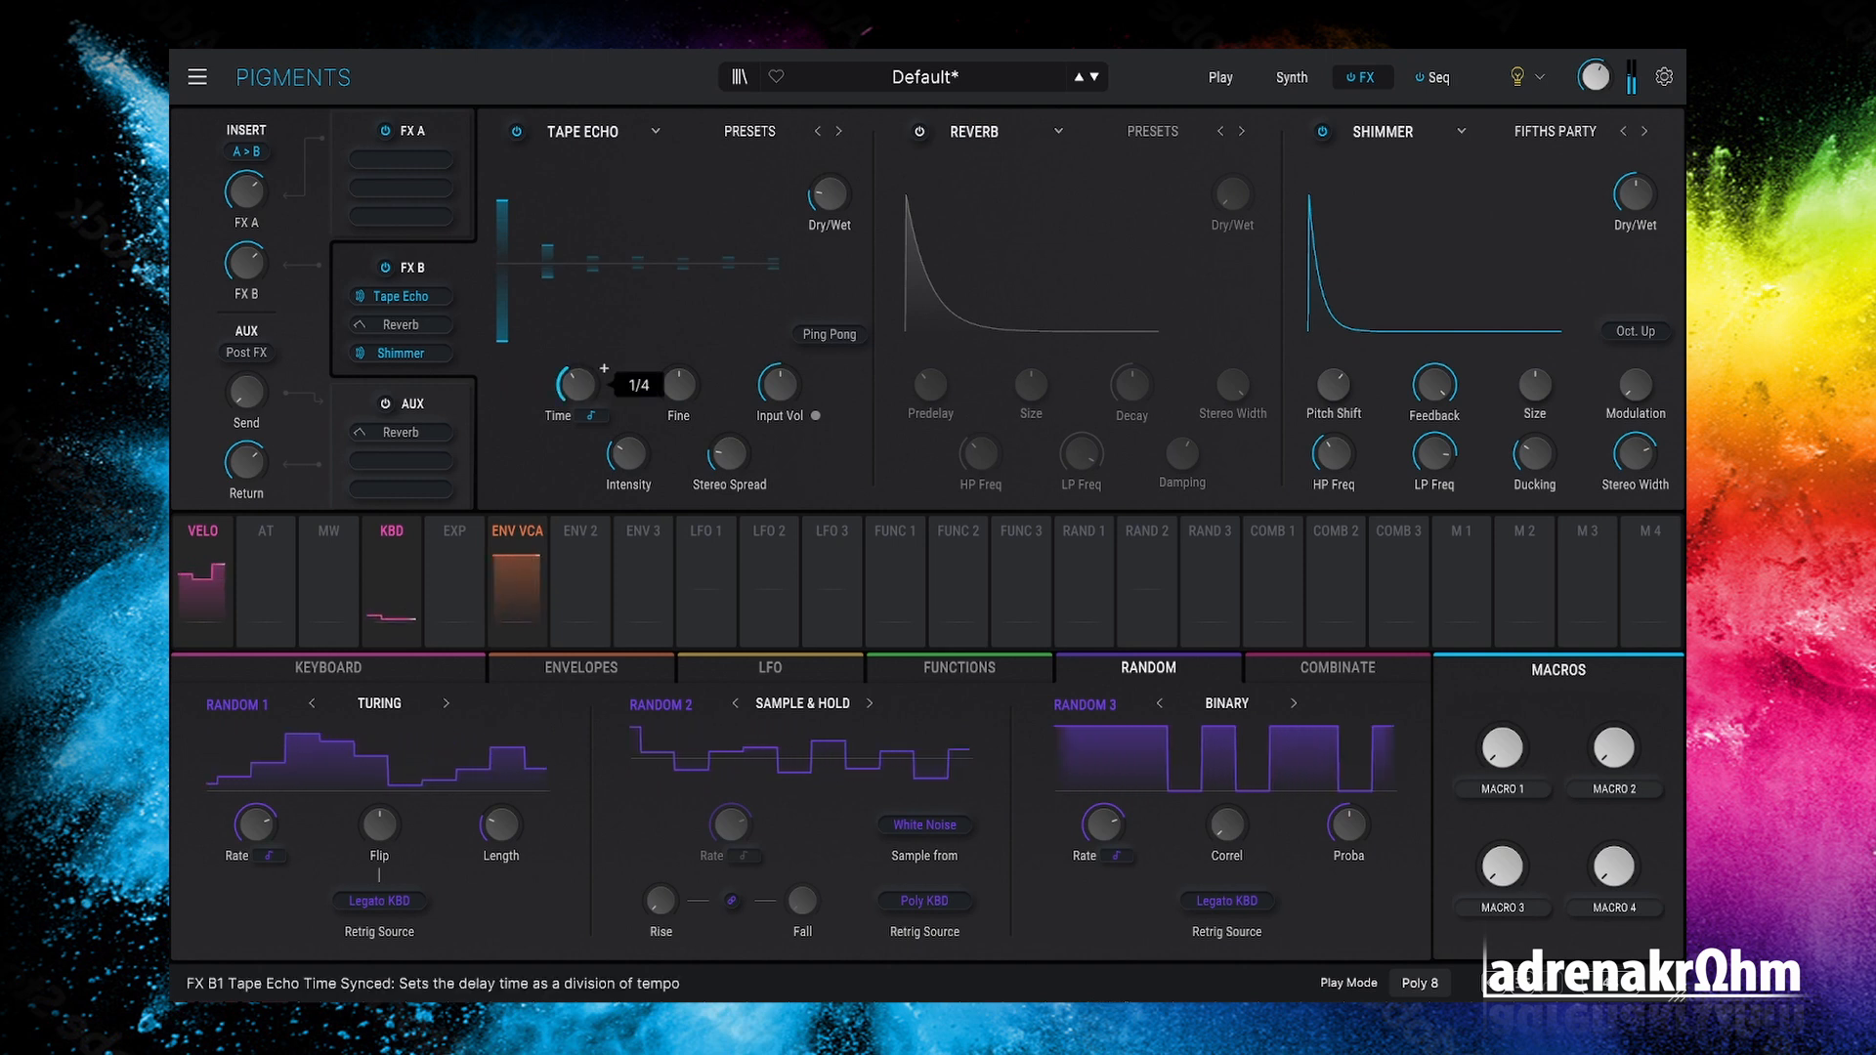
{"action": "mouse_move", "coordinate": [581, 390]}
{"action": "left_mouse_down"}
{"action": "mouse_move", "coordinate": [581, 352]}
{"action": "mouse_move", "coordinate": [581, 400]}
{"action": "left_mouse_up"}
Step: Limit Tape Echo times to dotted values, enable Ping Pong, set wet to 33% and time 1/4.d
{"action": "left_click", "coordinate": [598, 417]}
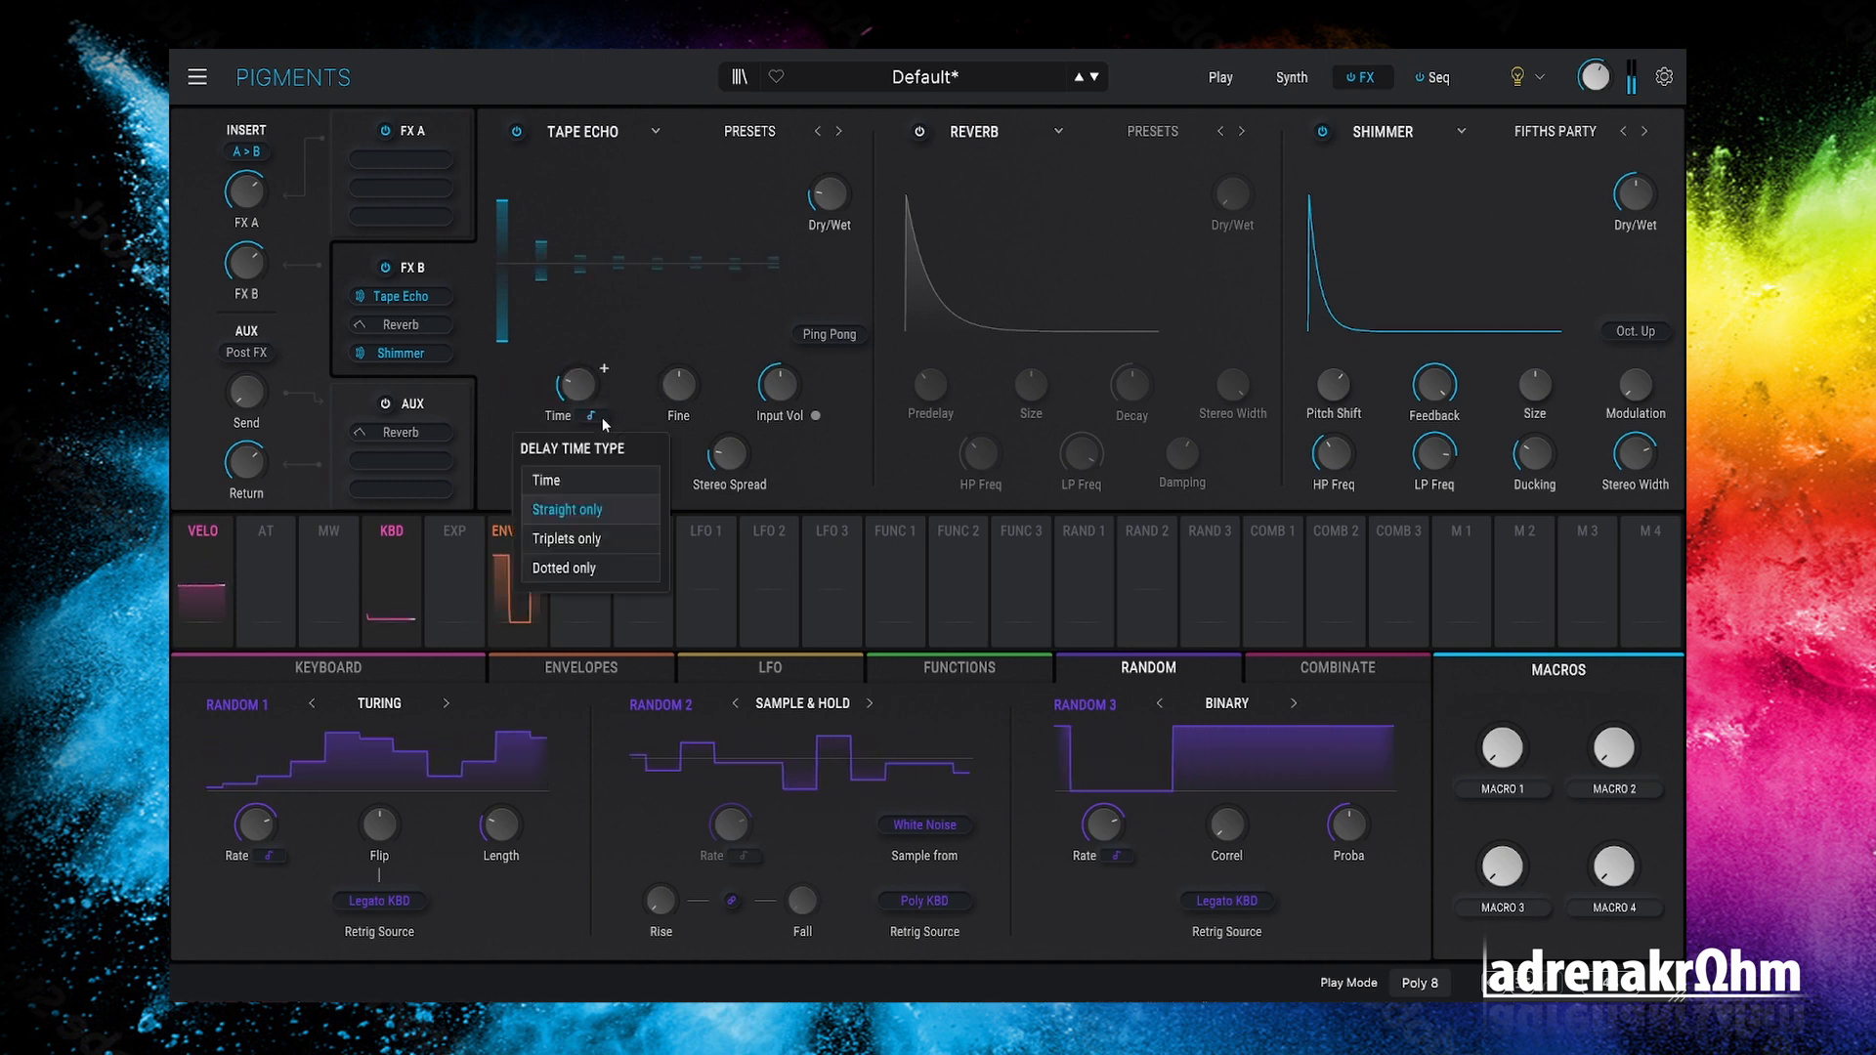
{"action": "left_click", "coordinate": [615, 559]}
{"action": "left_click", "coordinate": [830, 334]}
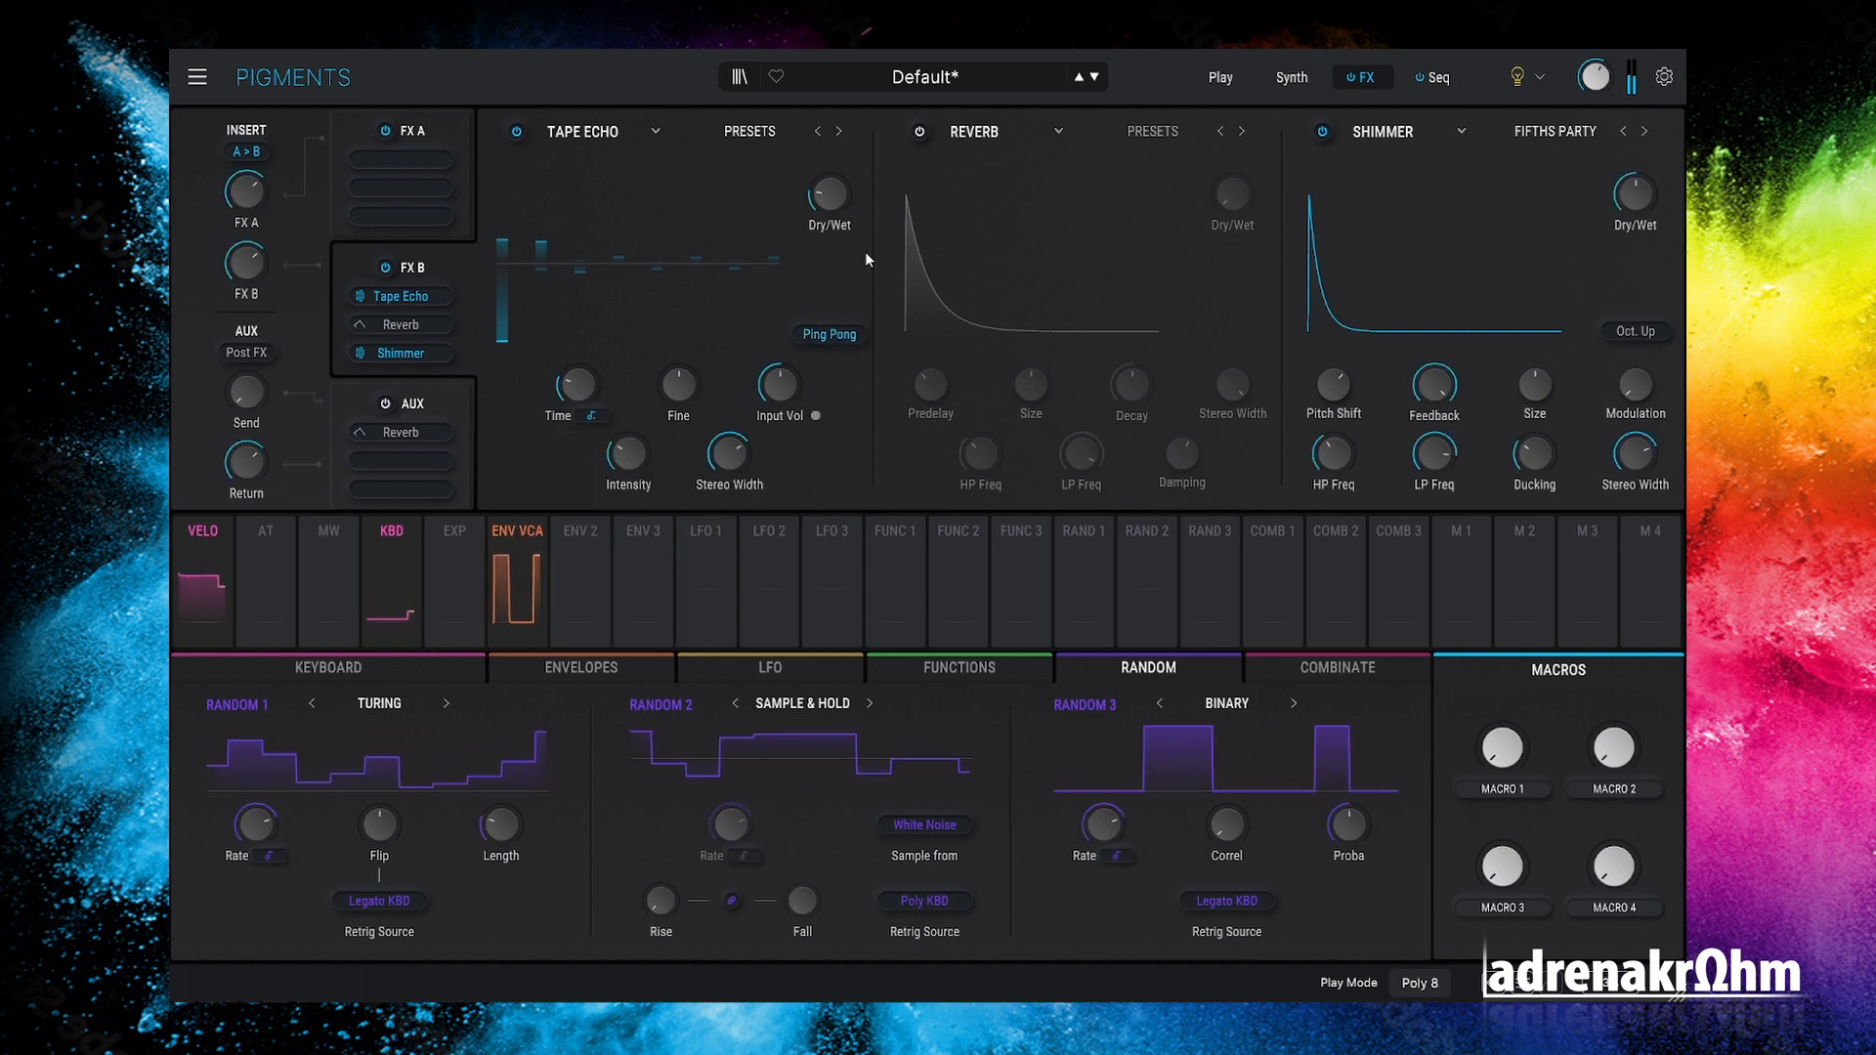
{"action": "left_click_drag", "start_coordinate": [828, 194], "coordinate": [829, 175]}
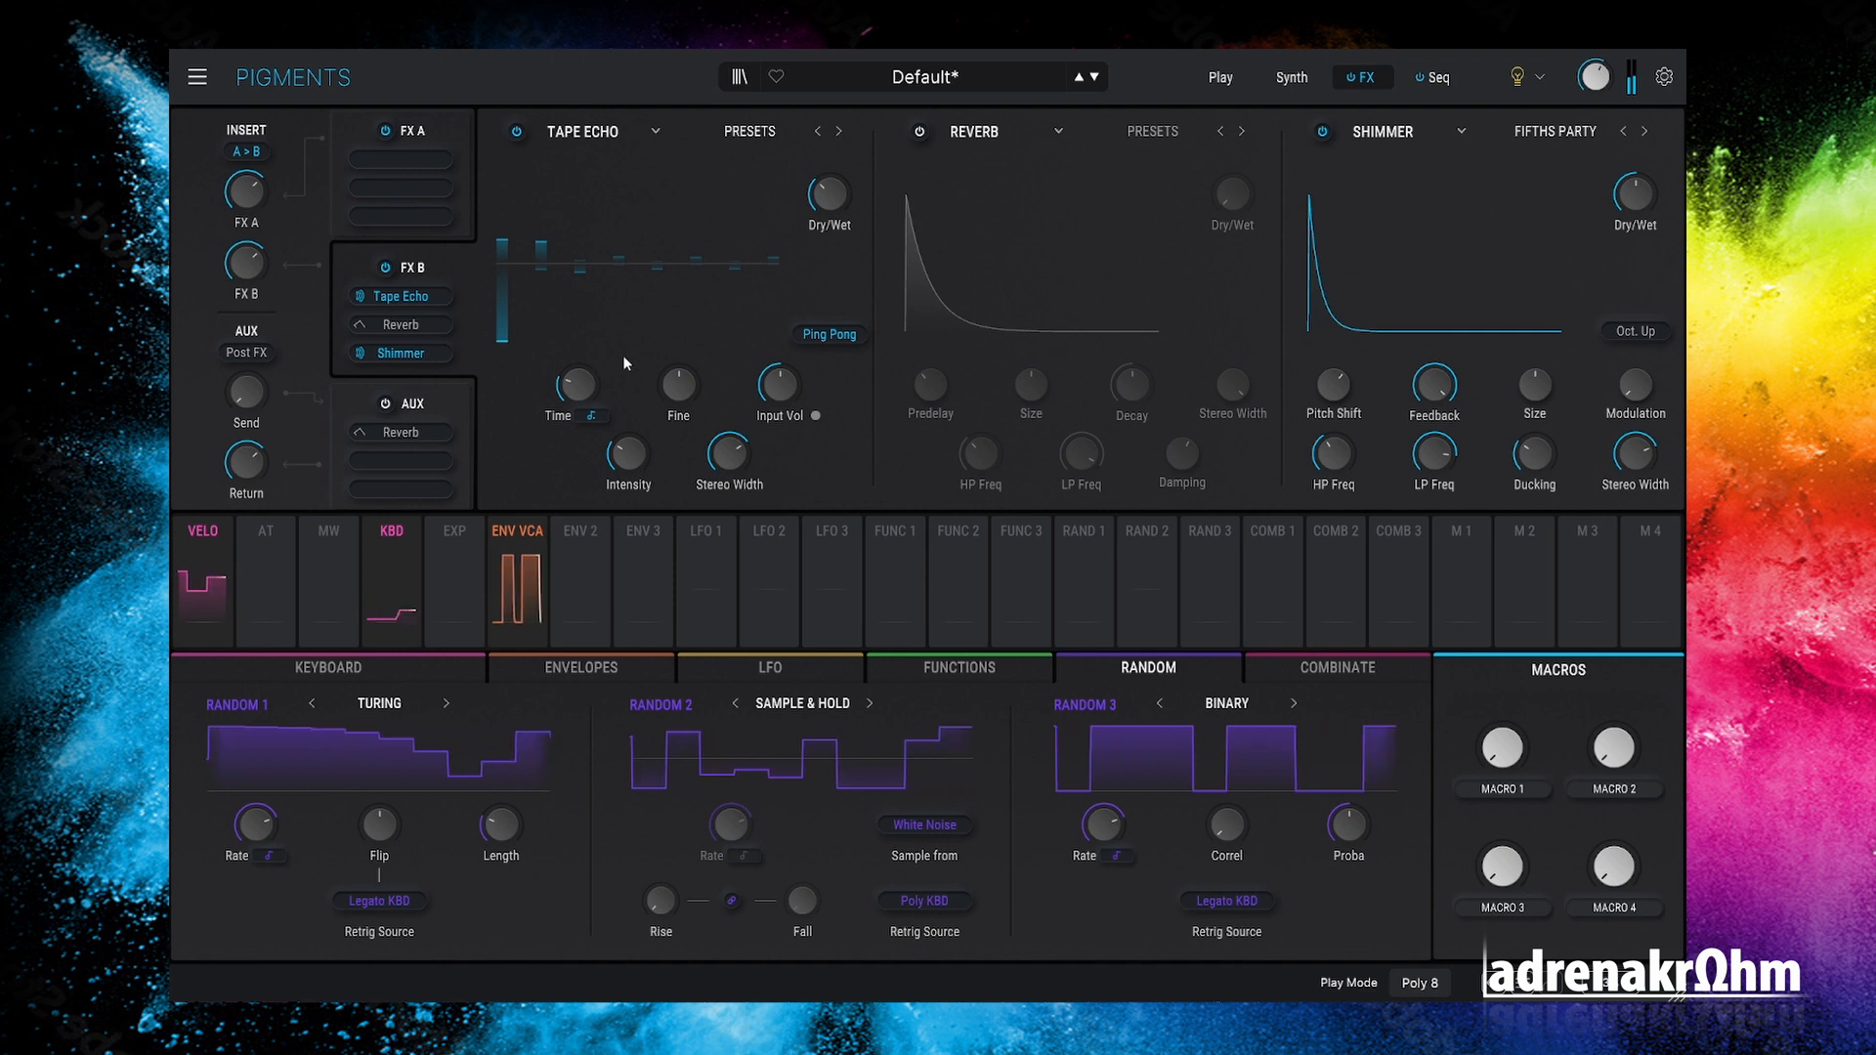
{"action": "left_click_drag", "start_coordinate": [575, 388], "coordinate": [573, 376]}
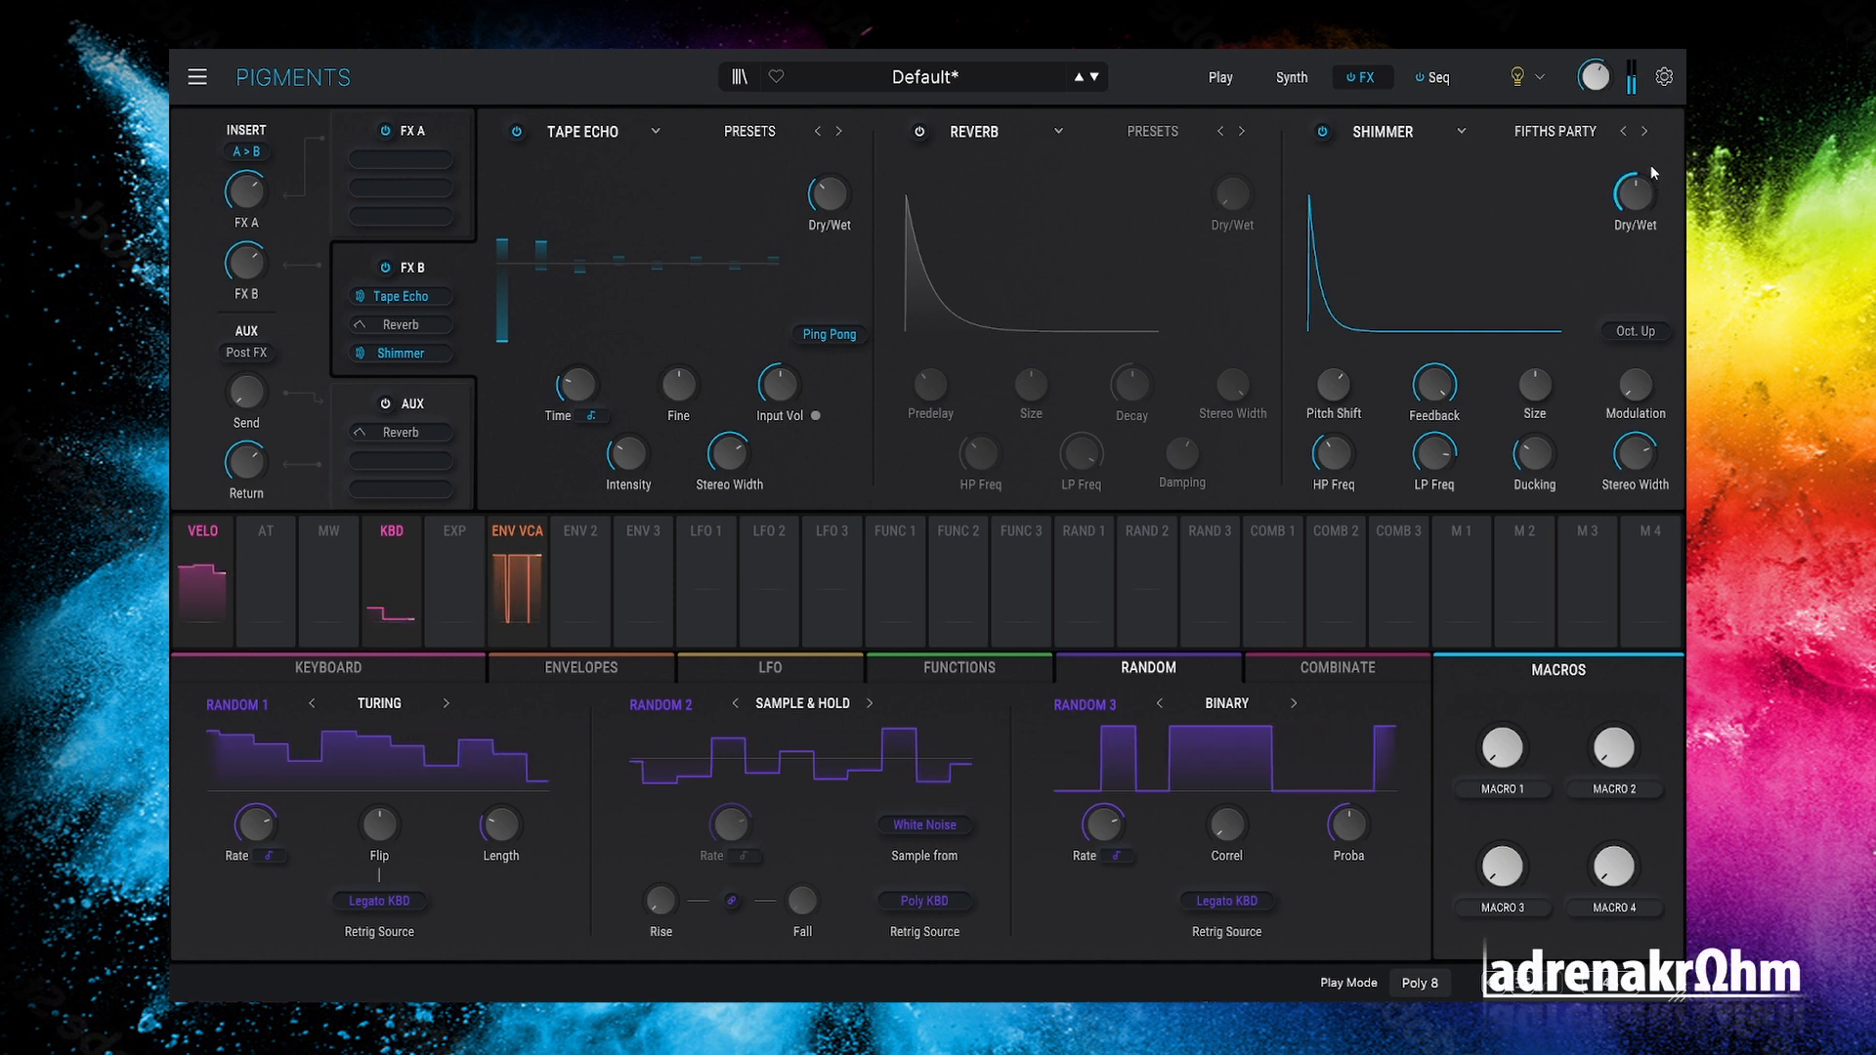
Step: Step the Shimmer preset back from FIFTHS PARTY to EXTRA BODY
{"action": "left_click", "coordinate": [1624, 131]}
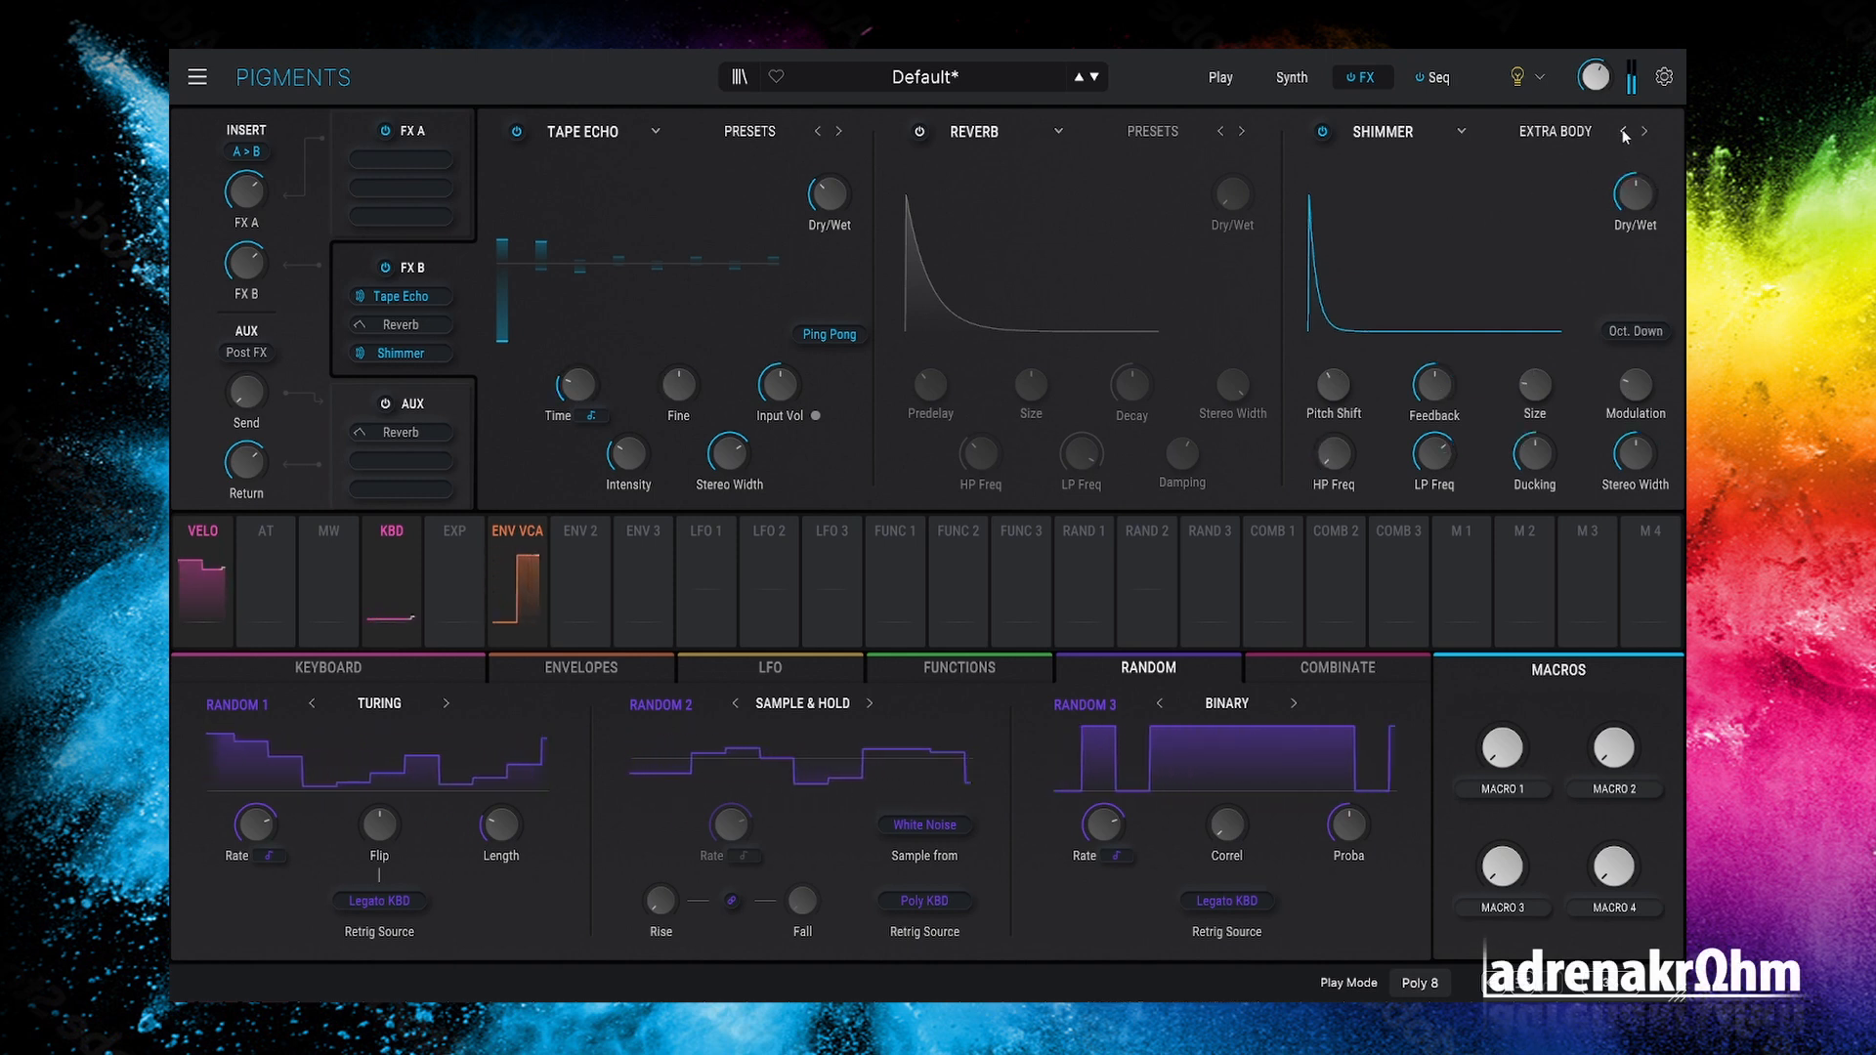
Step: Return to the Synth page and bypass Filter 1 with its power button
{"action": "left_click", "coordinate": [1290, 78]}
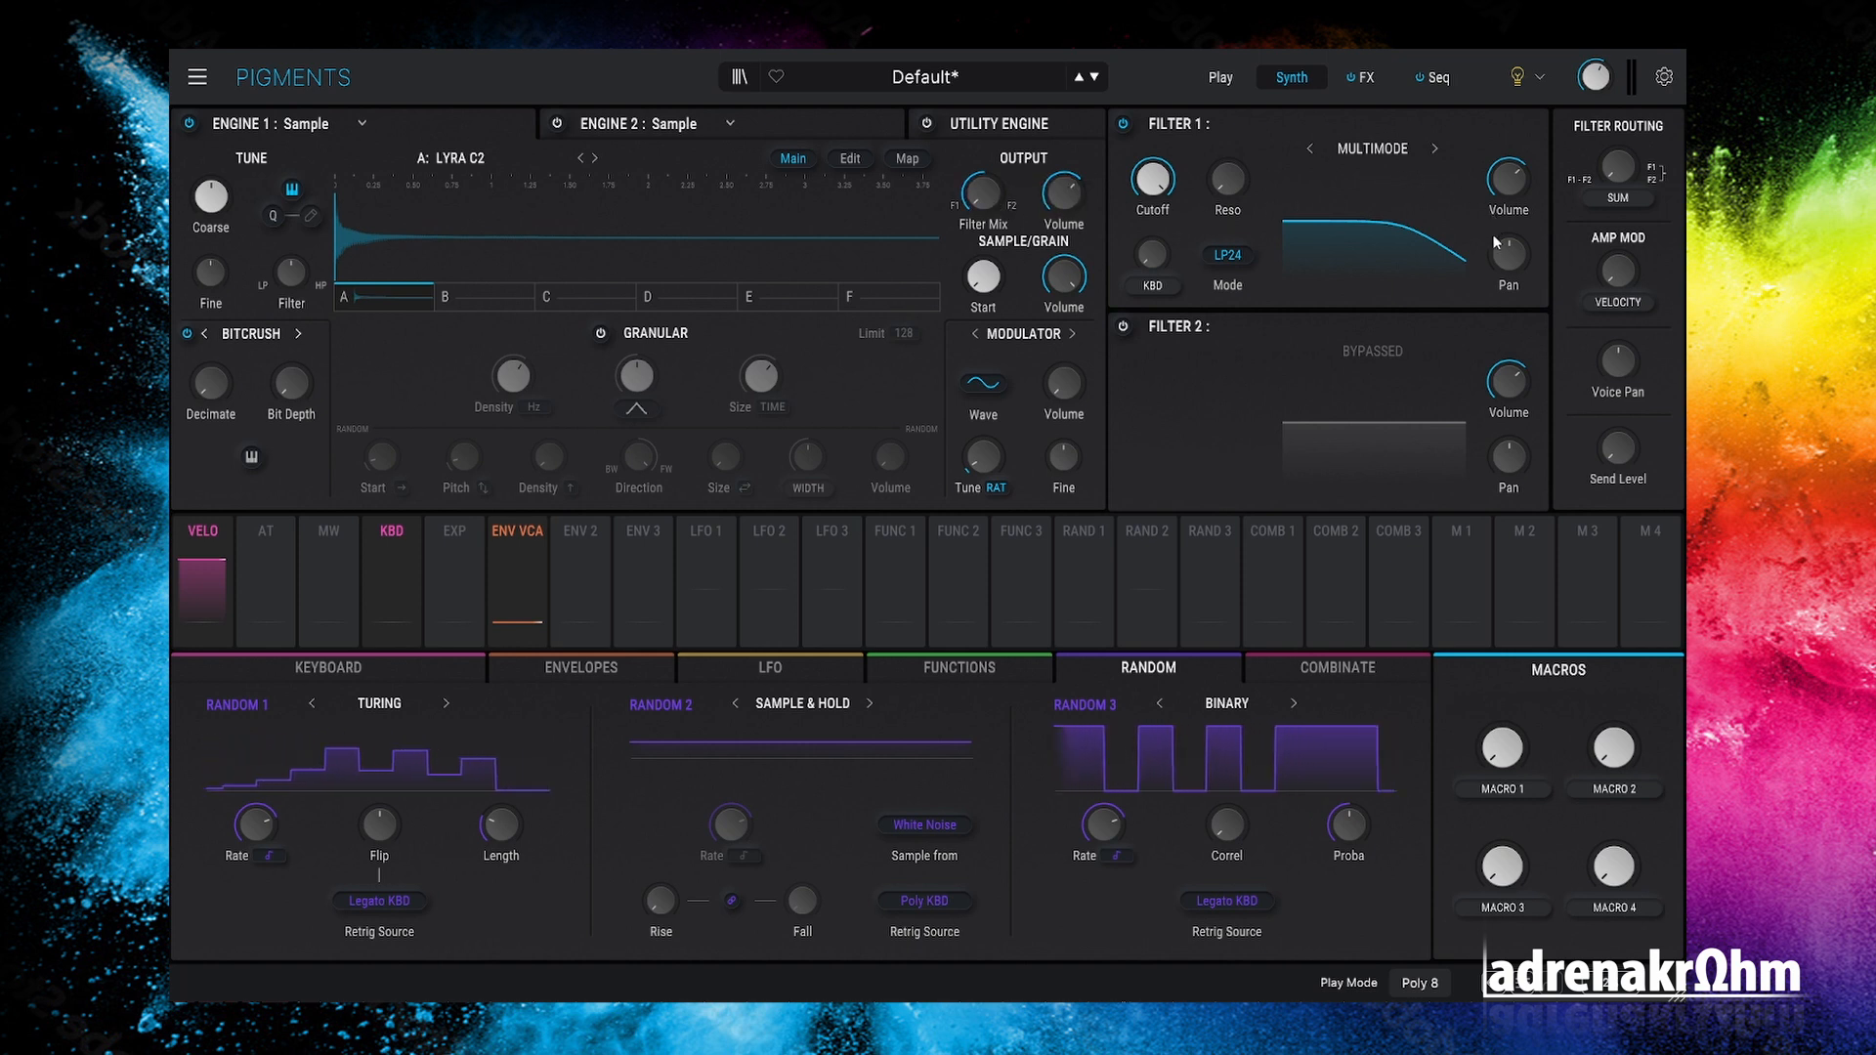
{"action": "left_click", "coordinate": [1123, 123]}
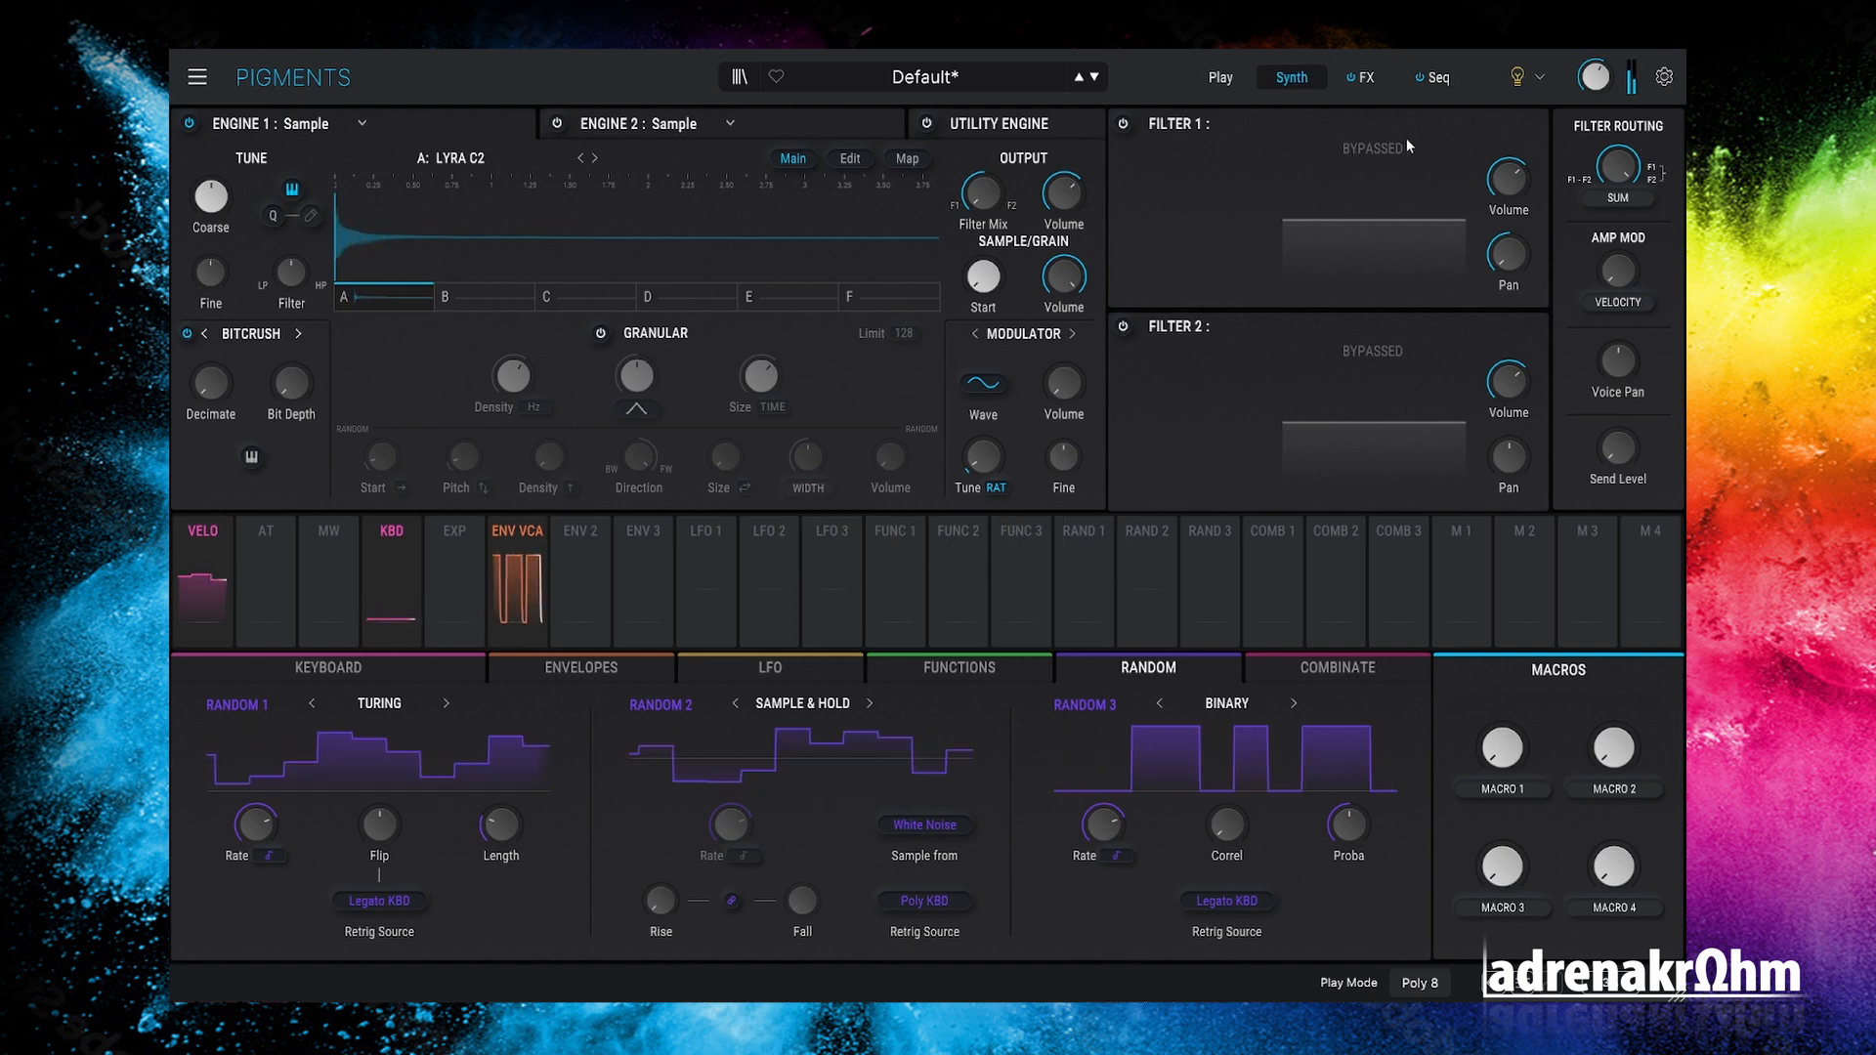
Step: Turn on Engine 2 and open its sample browser
{"action": "left_click", "coordinate": [559, 125]}
{"action": "left_click", "coordinate": [623, 124]}
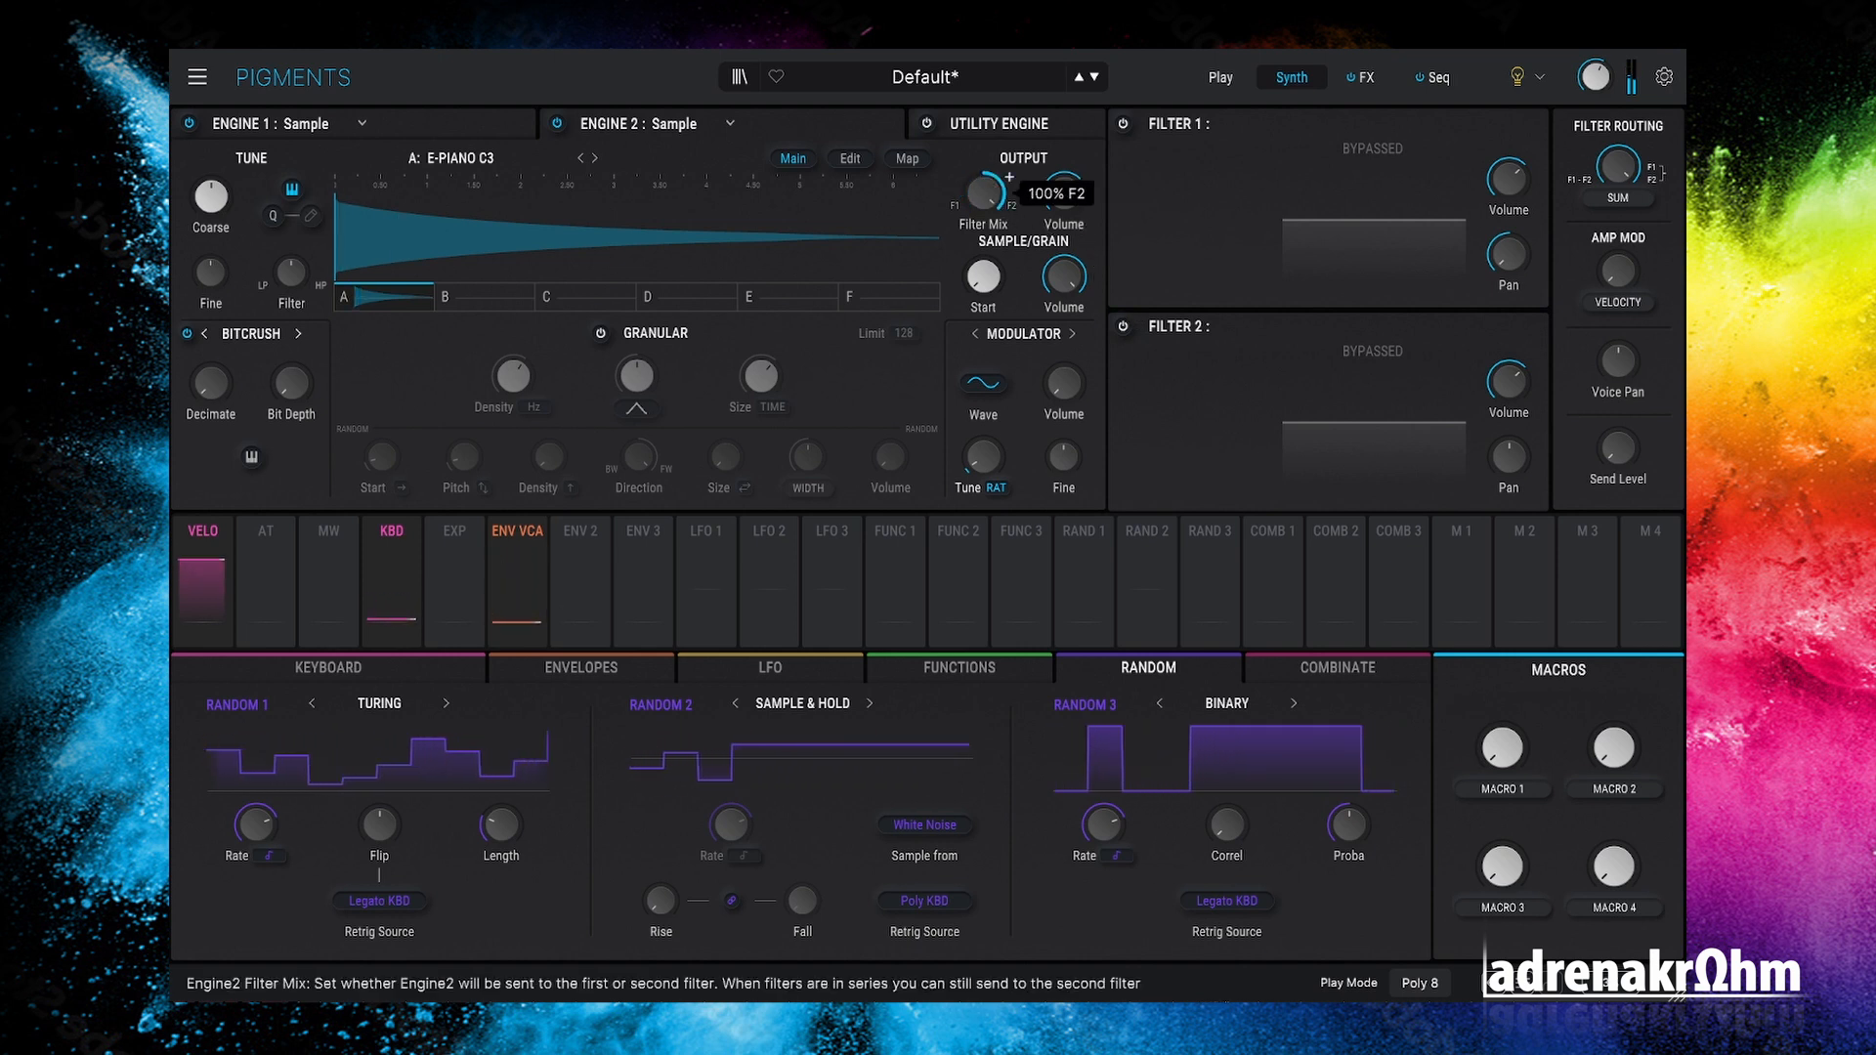
{"action": "mouse_move", "coordinate": [1580, 525]}
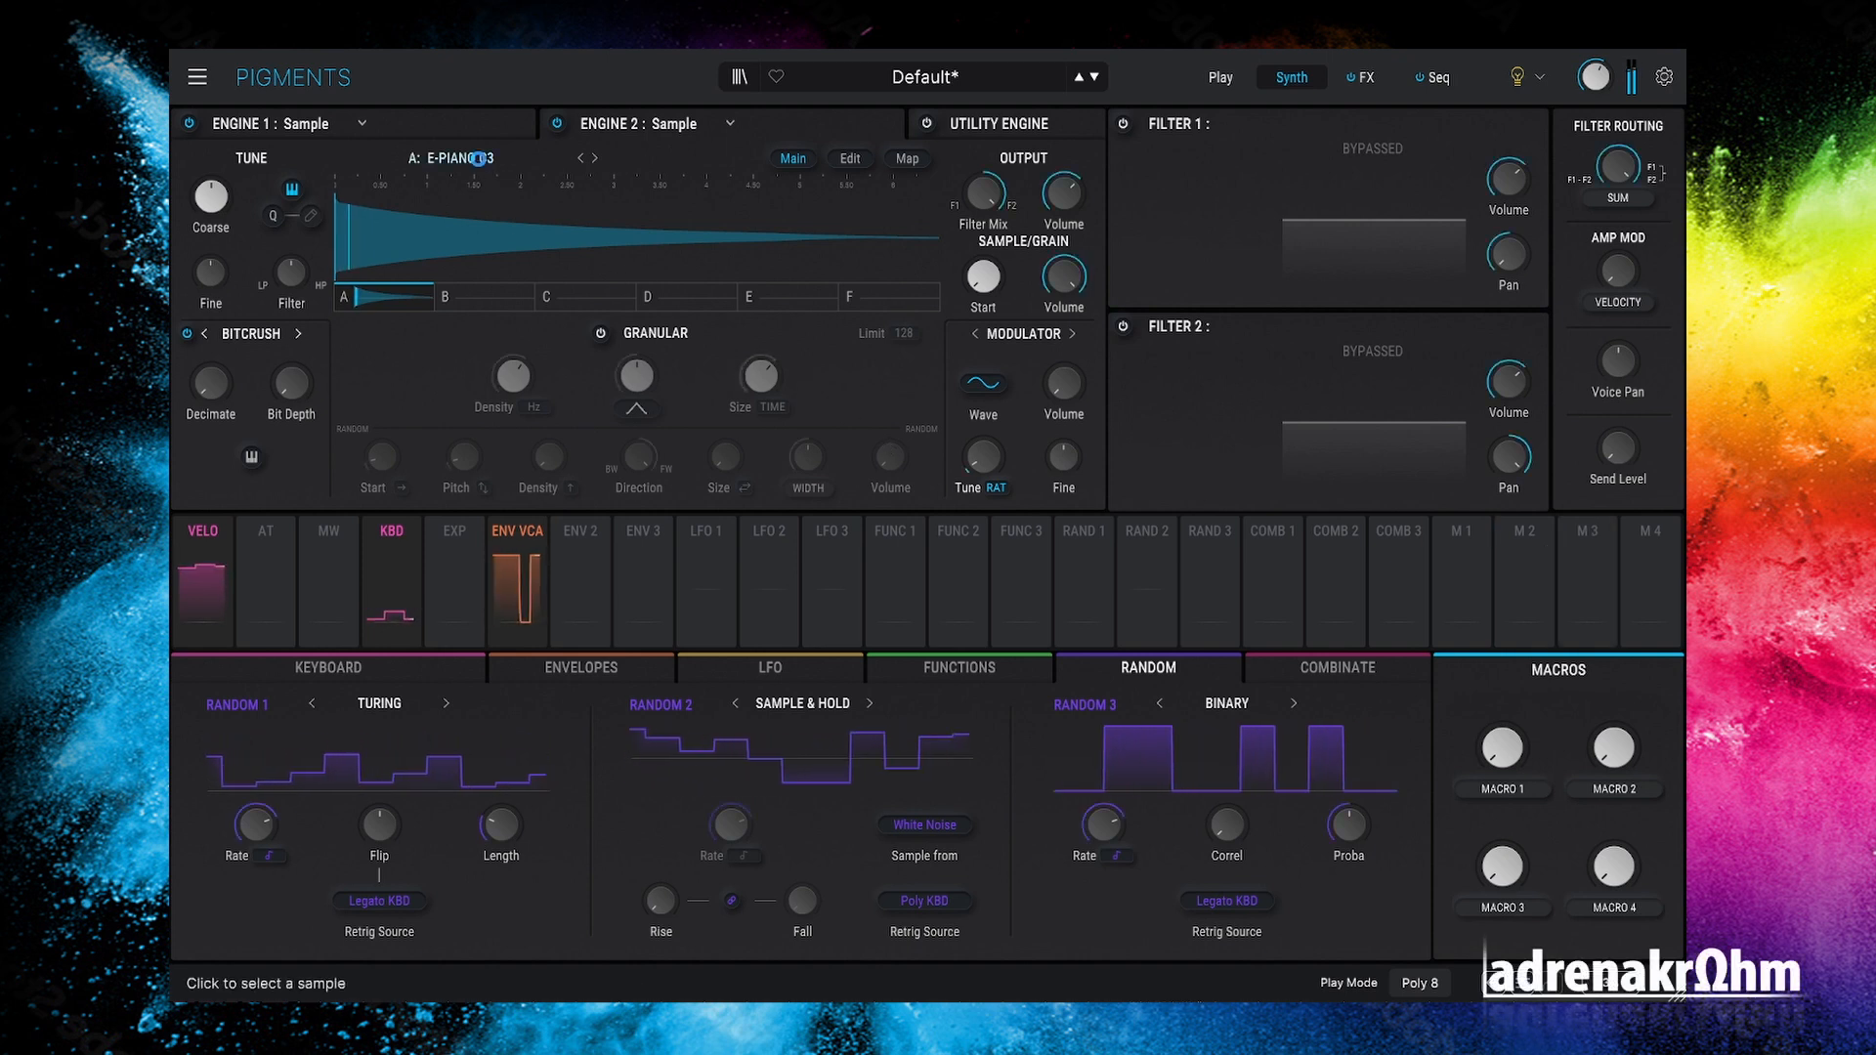
{"action": "left_click", "coordinate": [479, 158]}
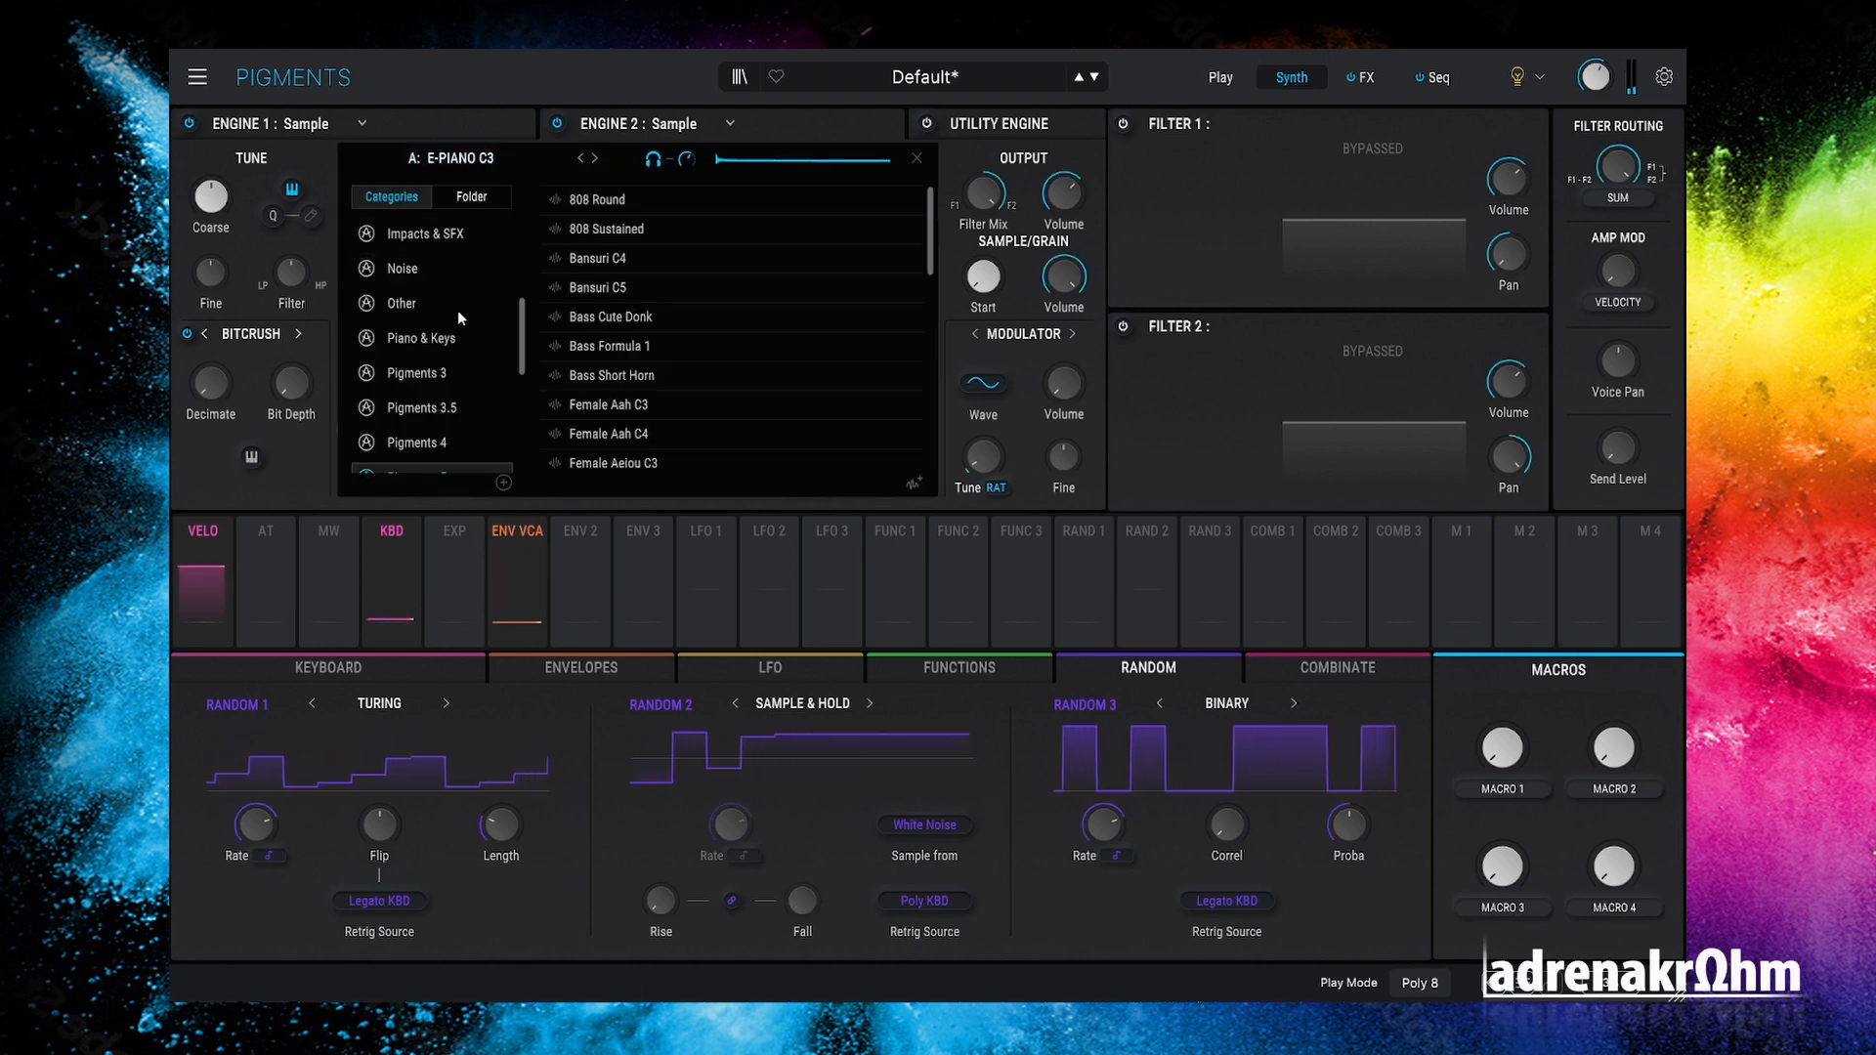
Step: Scroll the sample list and load Xiao C3, Xiao C4 and Zenko C3 in turn
{"action": "scroll", "coordinate": [452, 308], "scroll_direction": "down", "scroll_amount": 4}
{"action": "scroll", "coordinate": [665, 336], "scroll_direction": "down", "scroll_amount": 5}
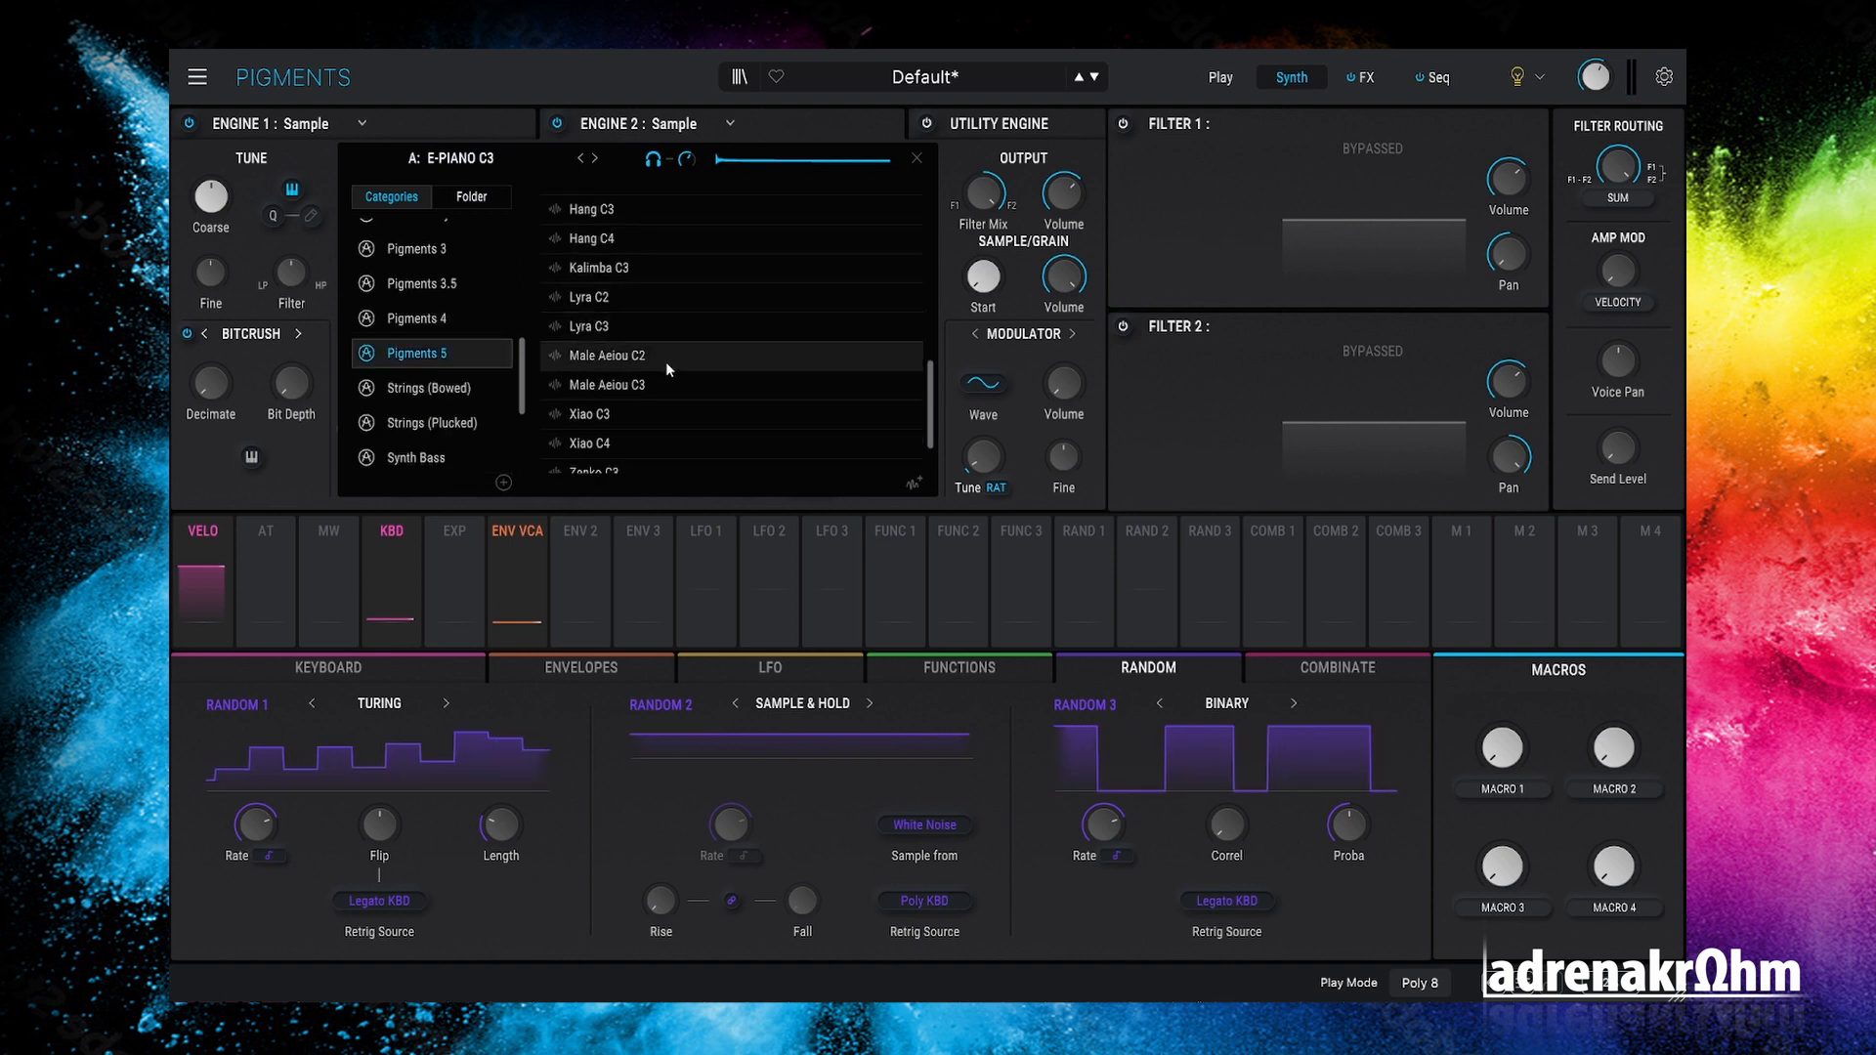
{"action": "scroll", "coordinate": [666, 357], "scroll_direction": "down", "scroll_amount": 2}
{"action": "left_click", "coordinate": [649, 342]}
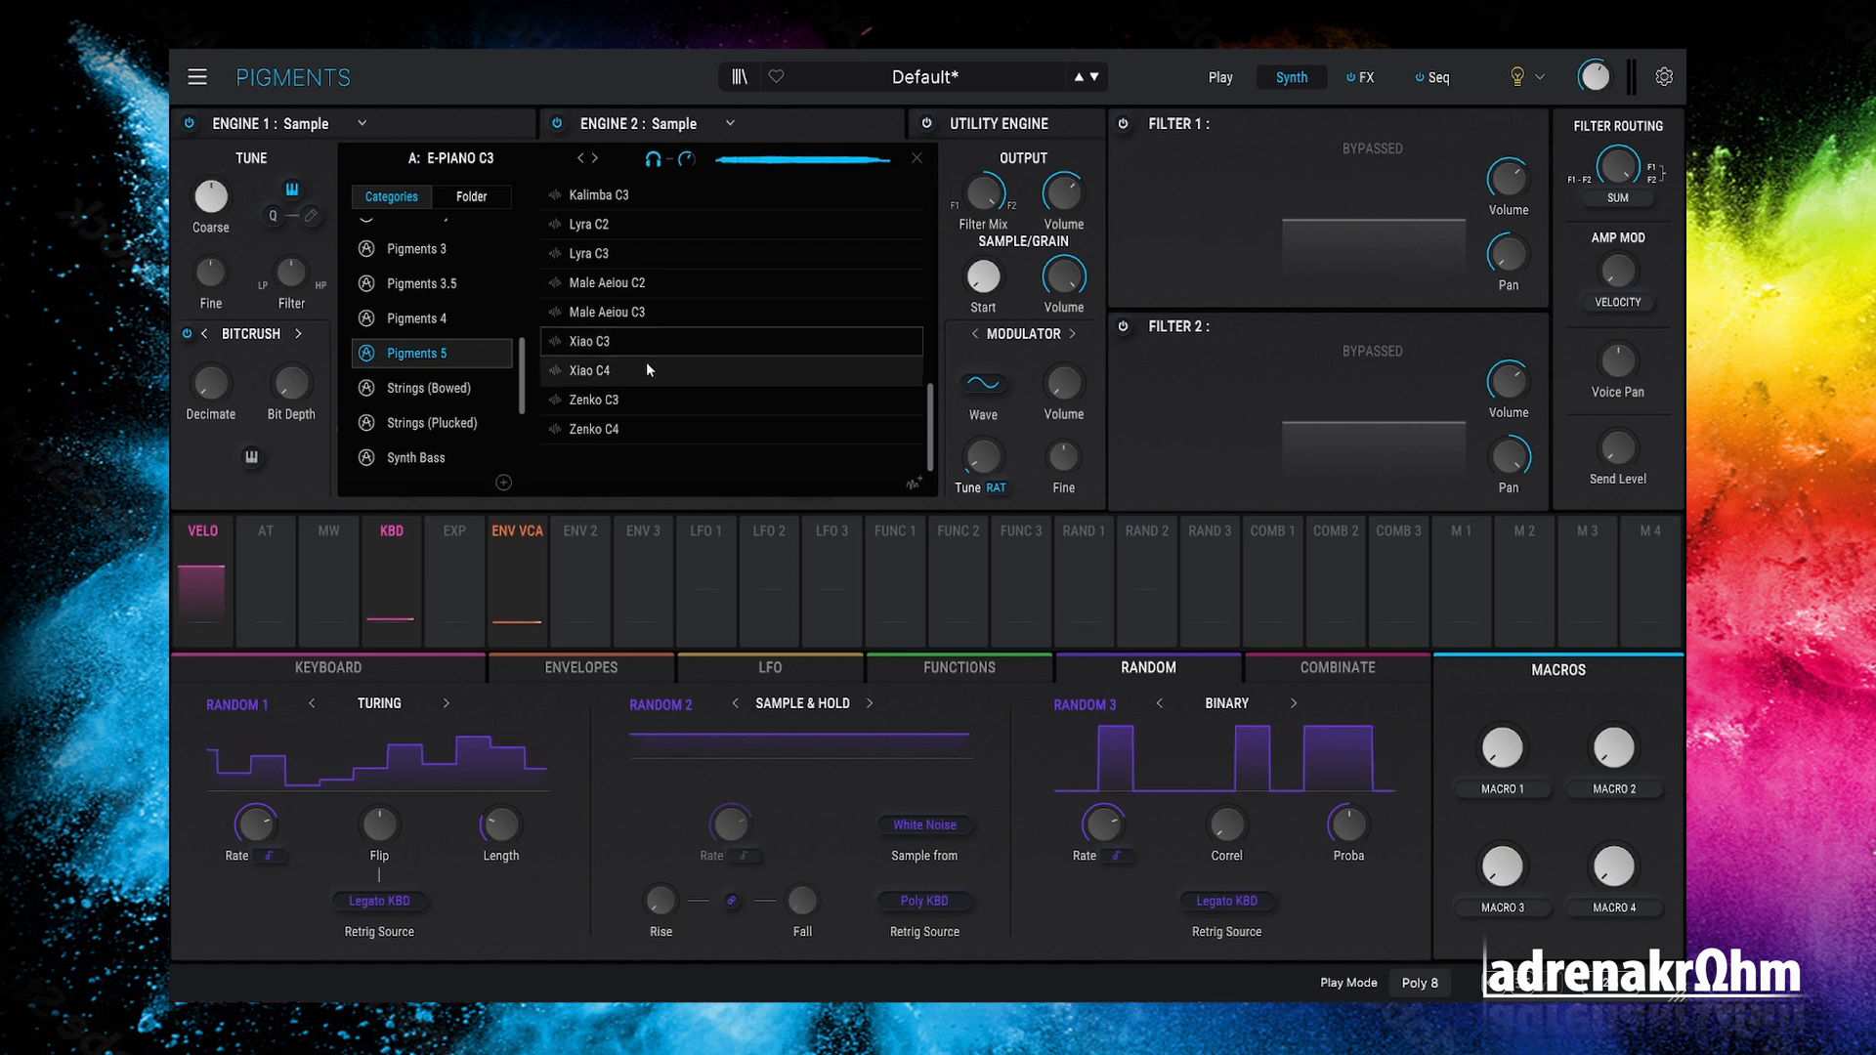
{"action": "left_click", "coordinate": [644, 372]}
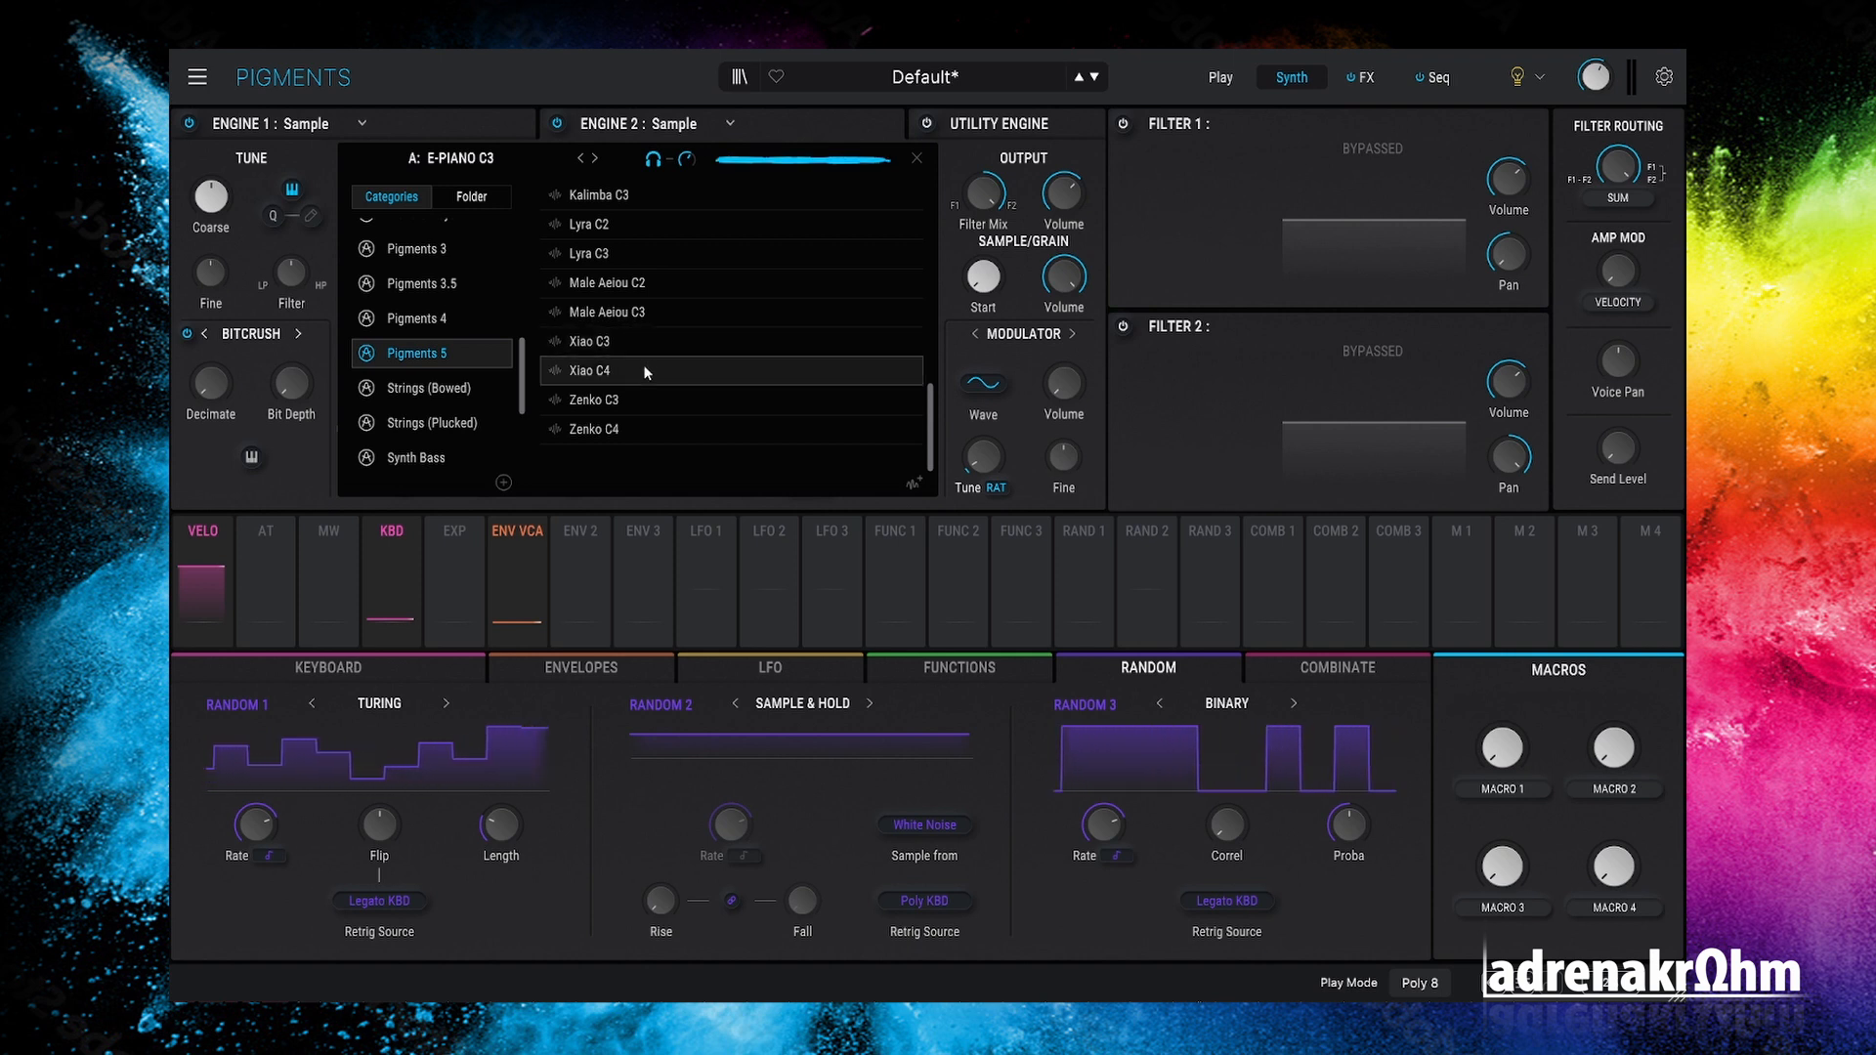
{"action": "left_click", "coordinate": [643, 395]}
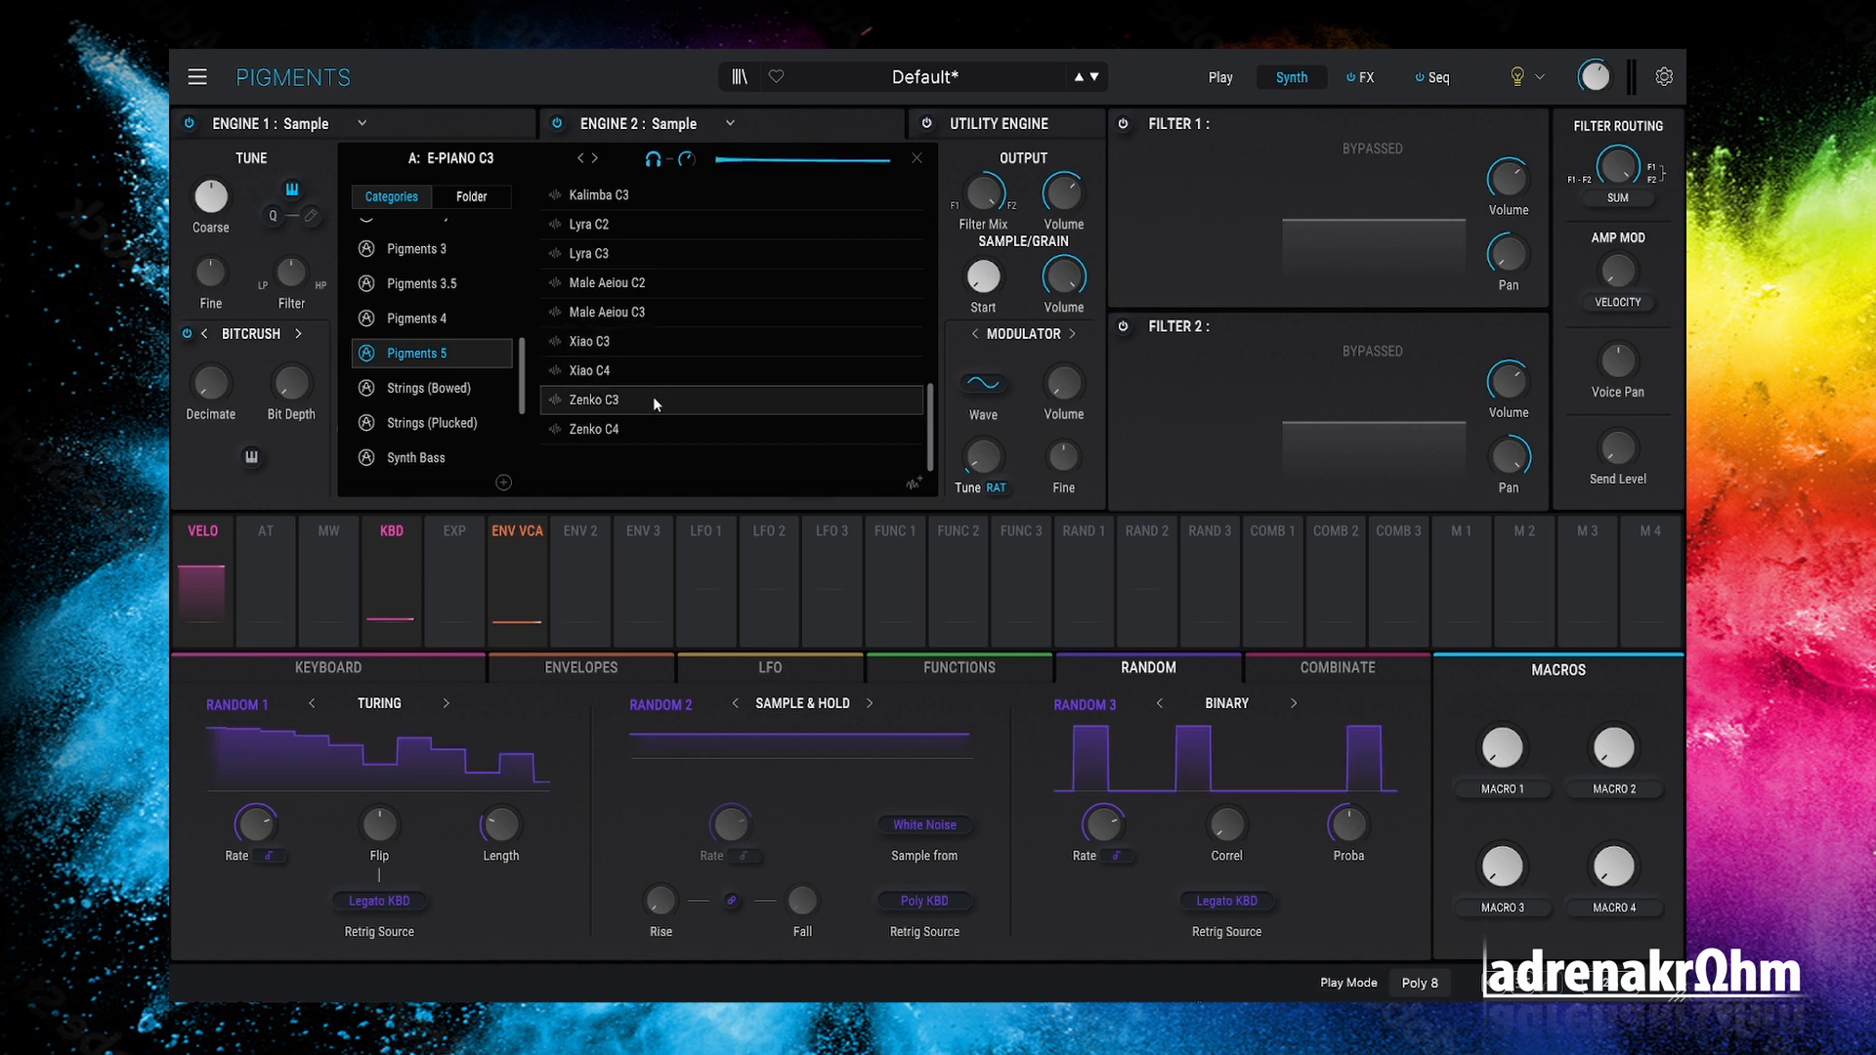
Step: Audition Zenko C4, Xiao C4 and Zenko C4 again, then close the browser
{"action": "left_click", "coordinate": [649, 426]}
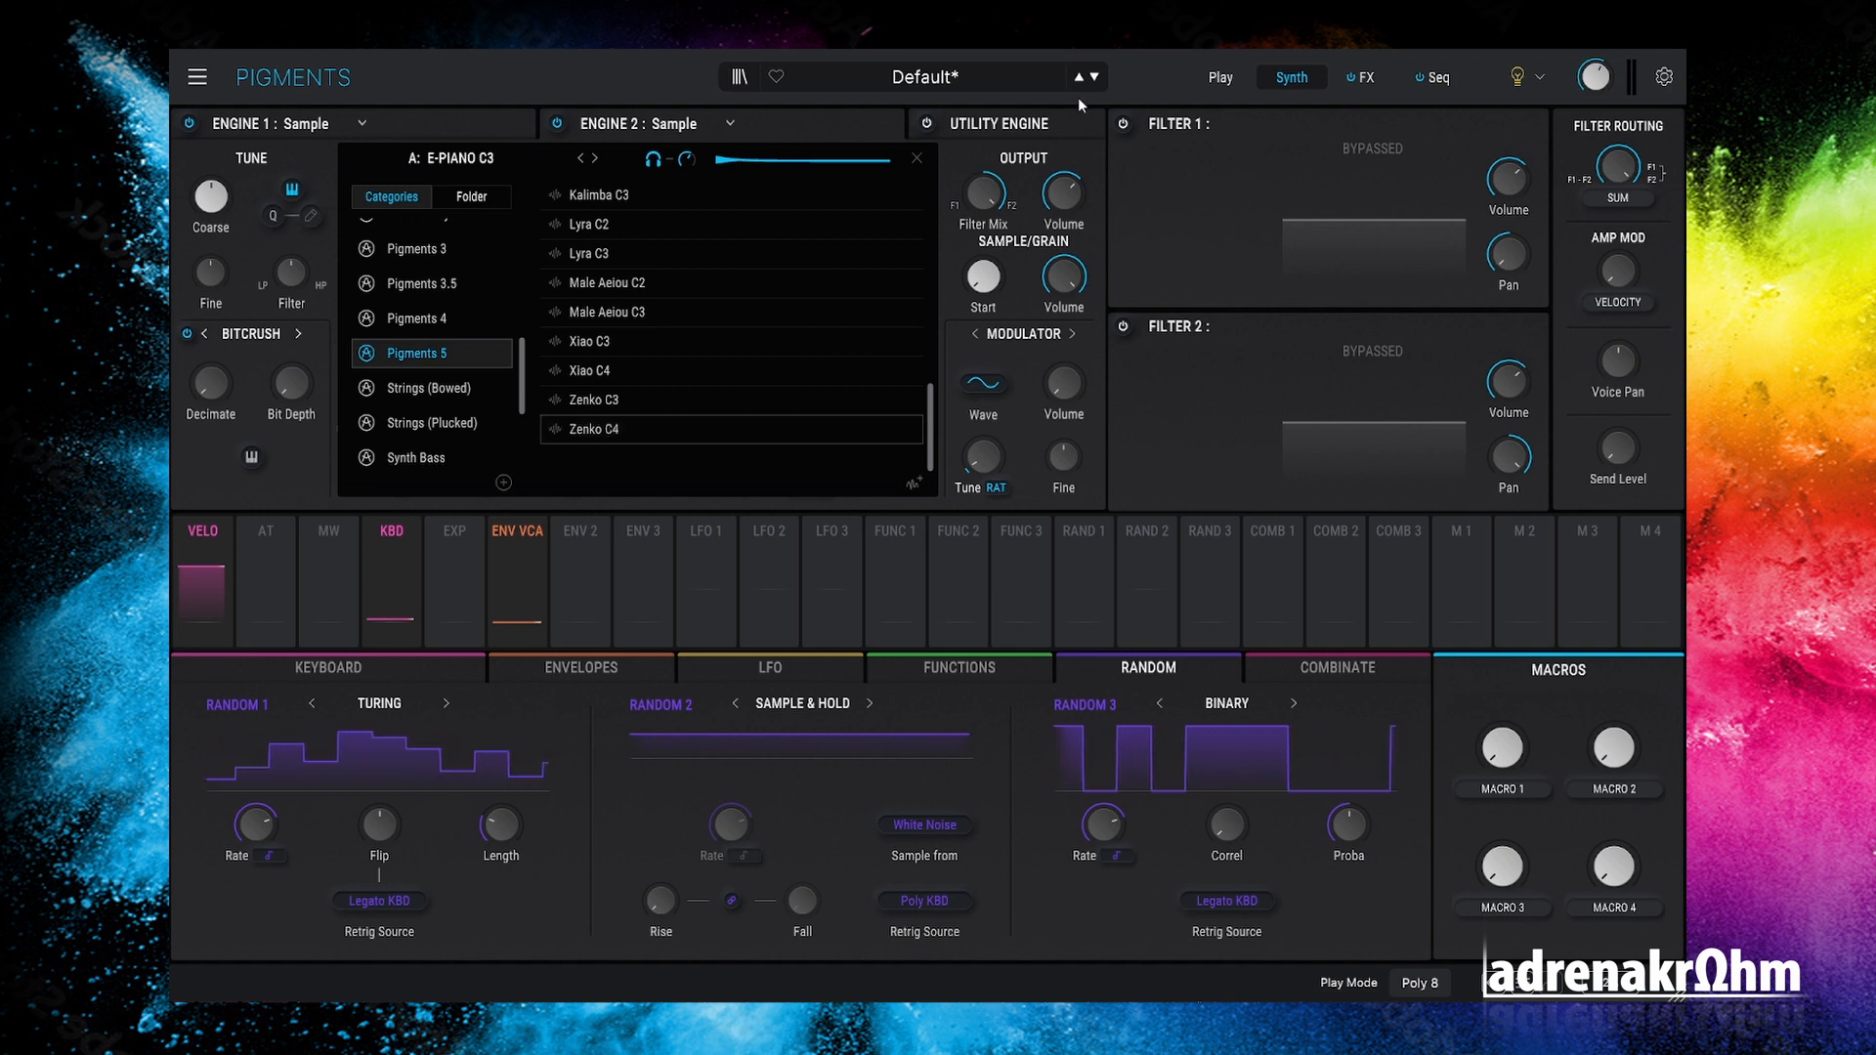
{"action": "left_click", "coordinate": [667, 370]}
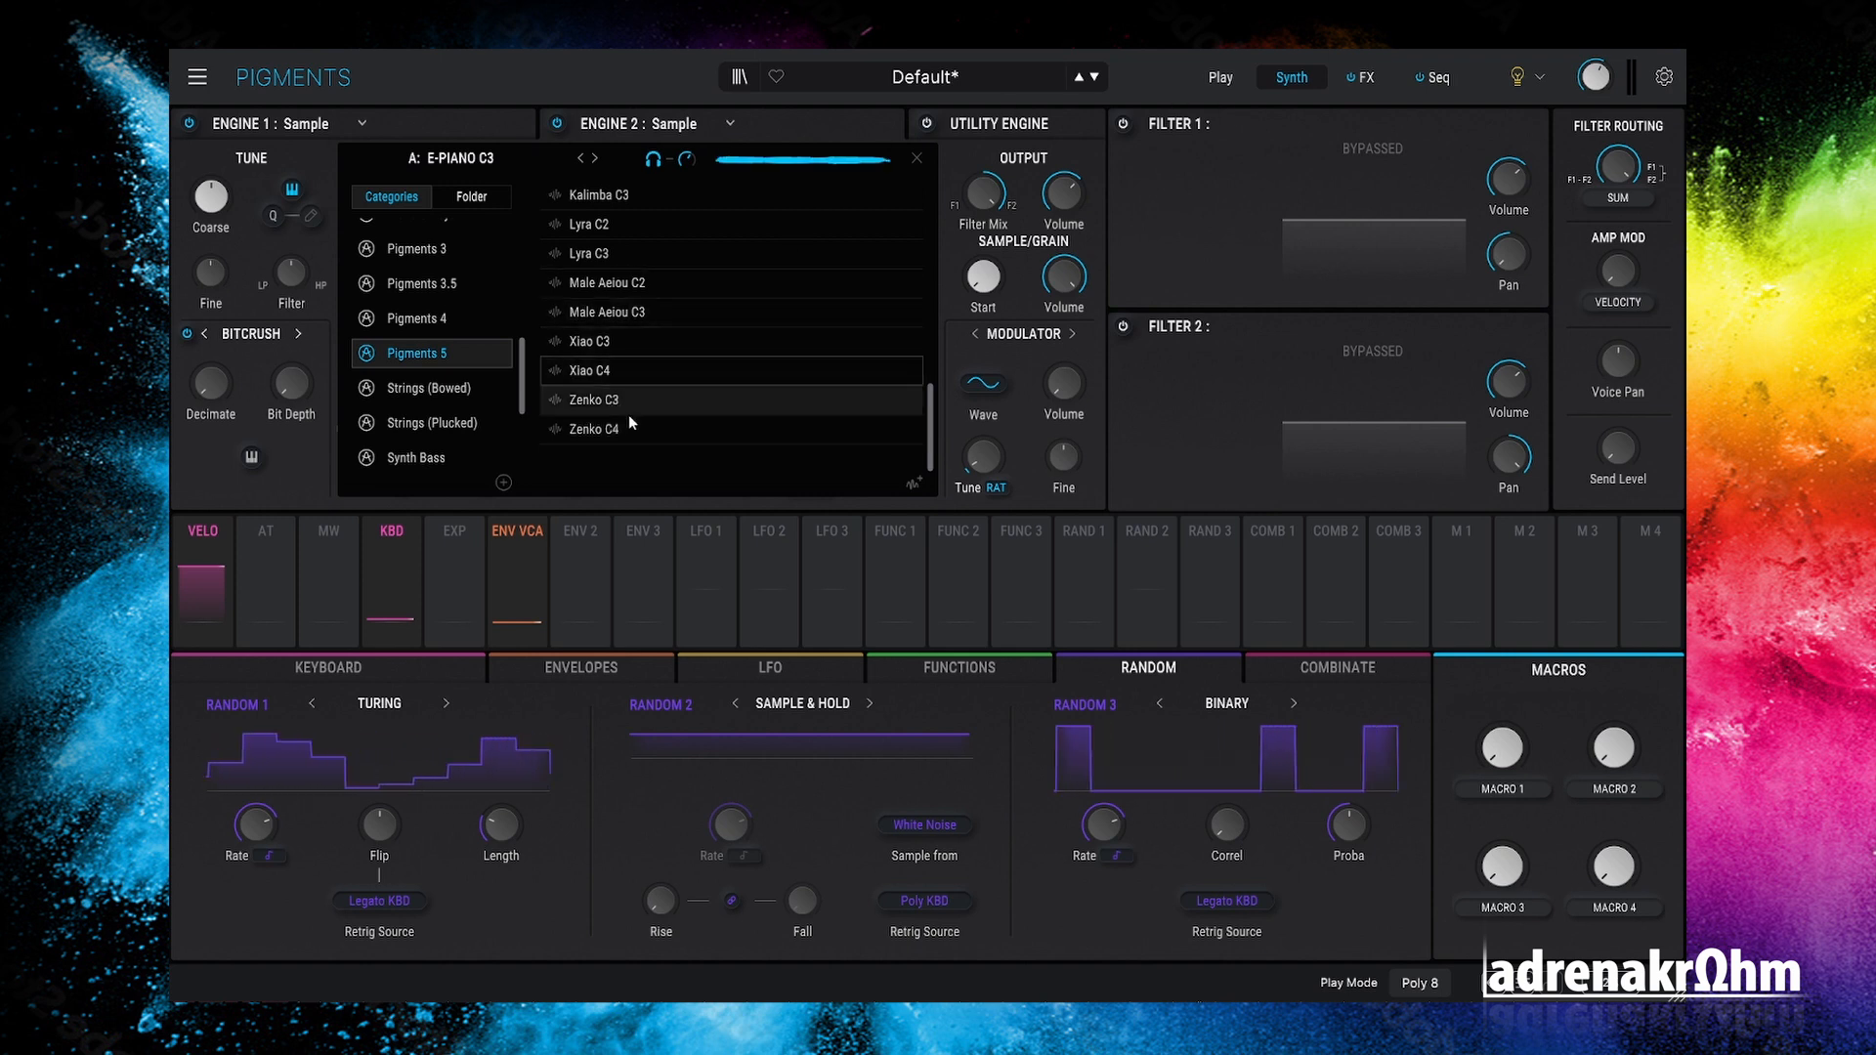
{"action": "left_click", "coordinate": [649, 432]}
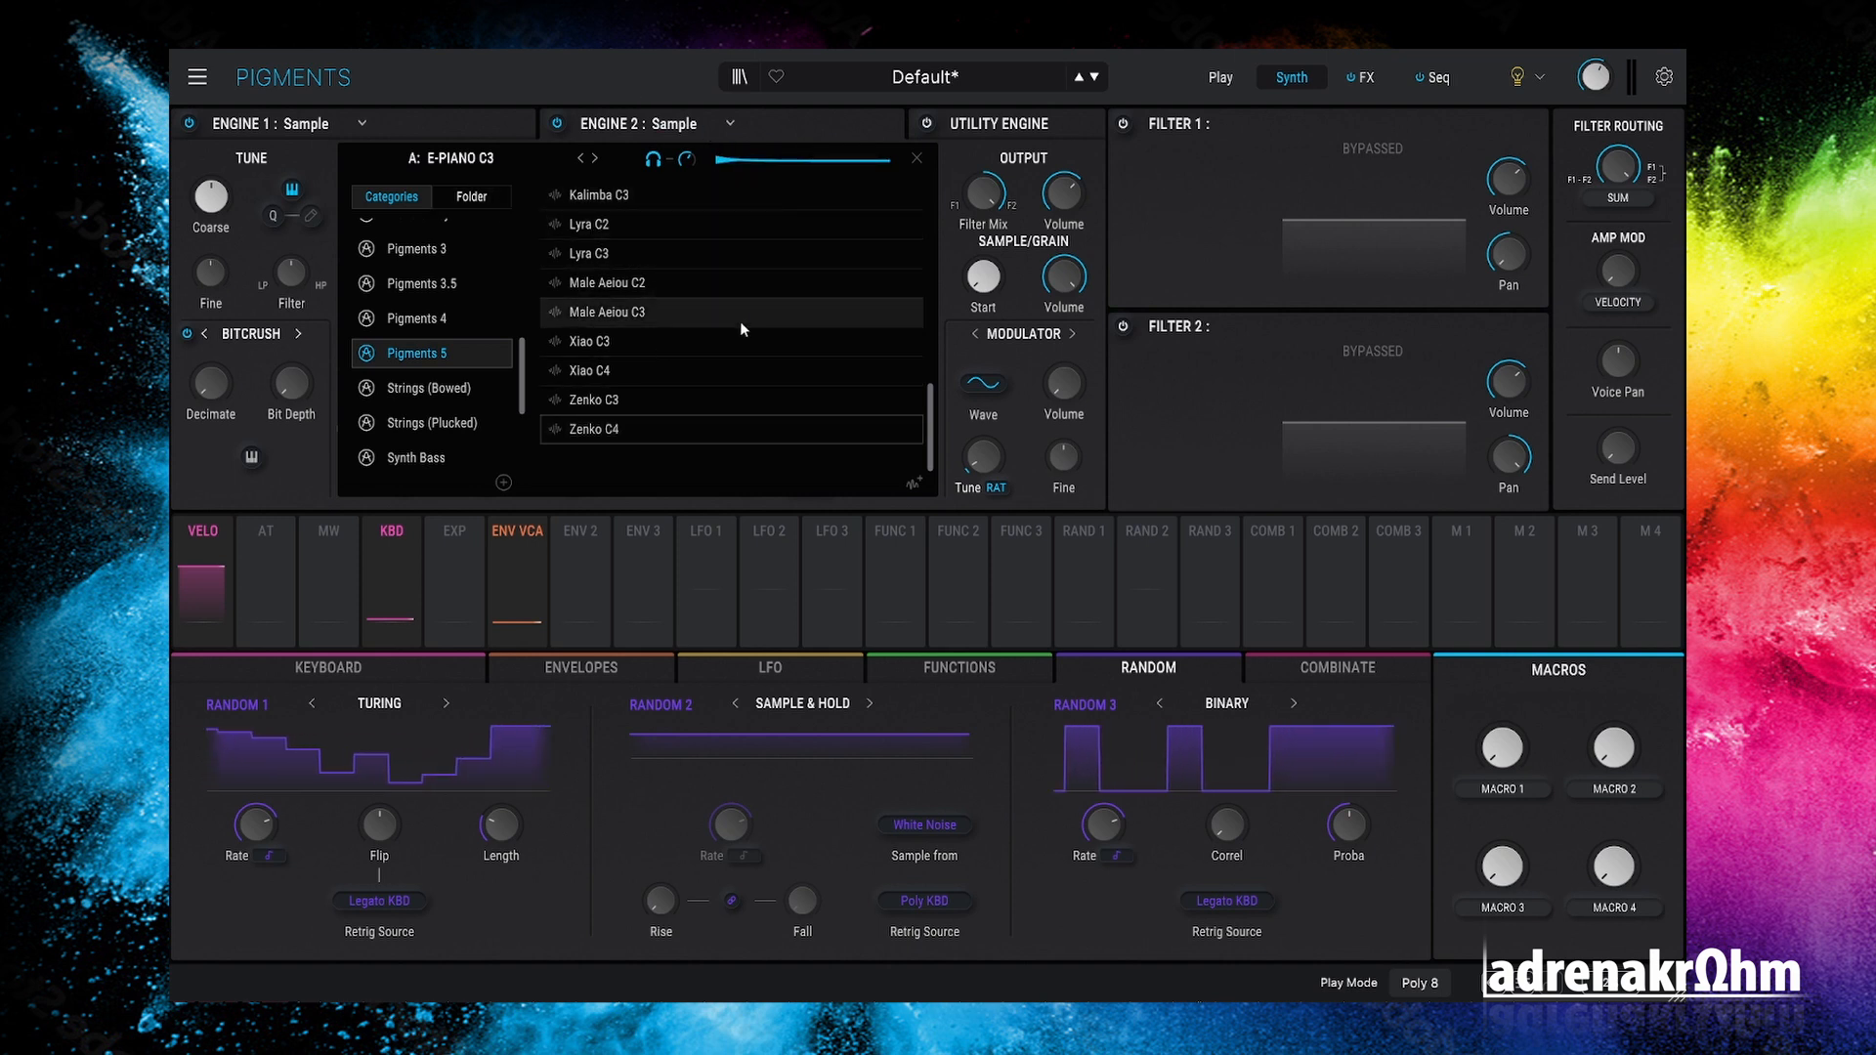
{"action": "left_click", "coordinate": [961, 283]}
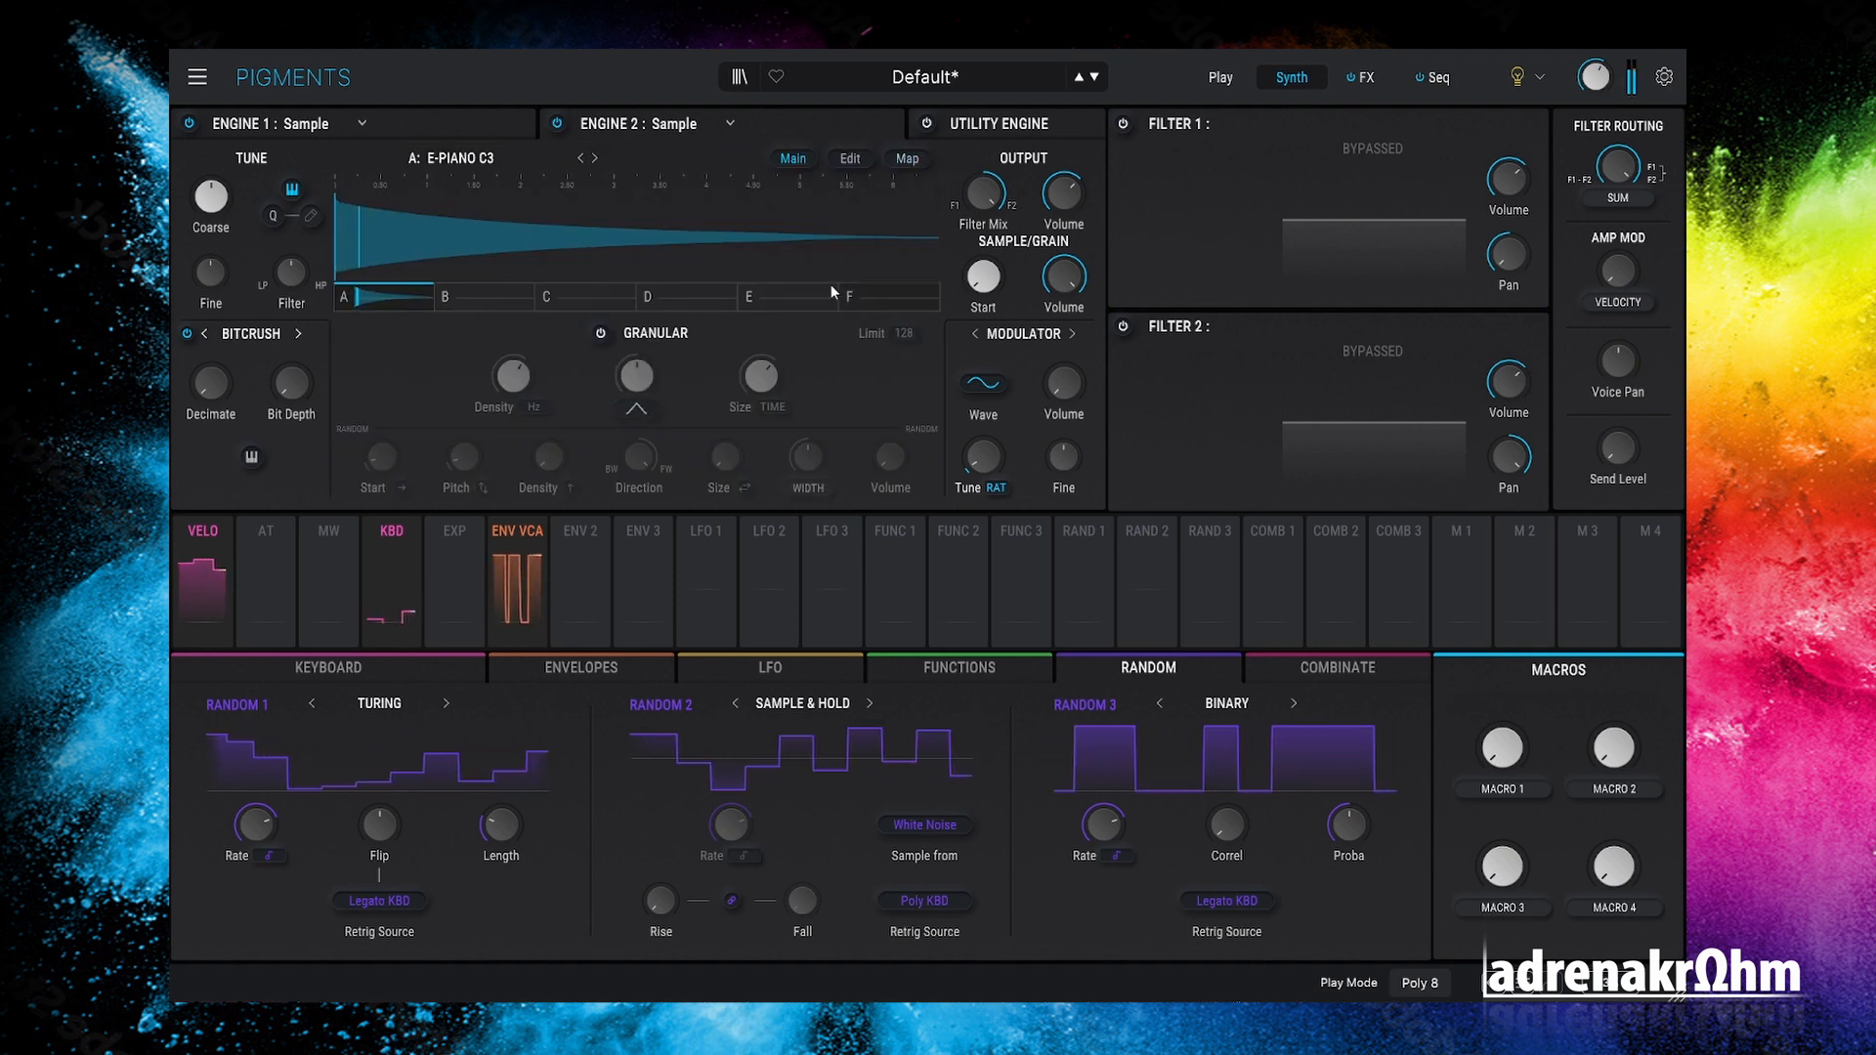
Step: Switch Engine 1 off and back on, then show the sequencer's Contrasting Minor pattern
{"action": "left_click", "coordinate": [188, 124]}
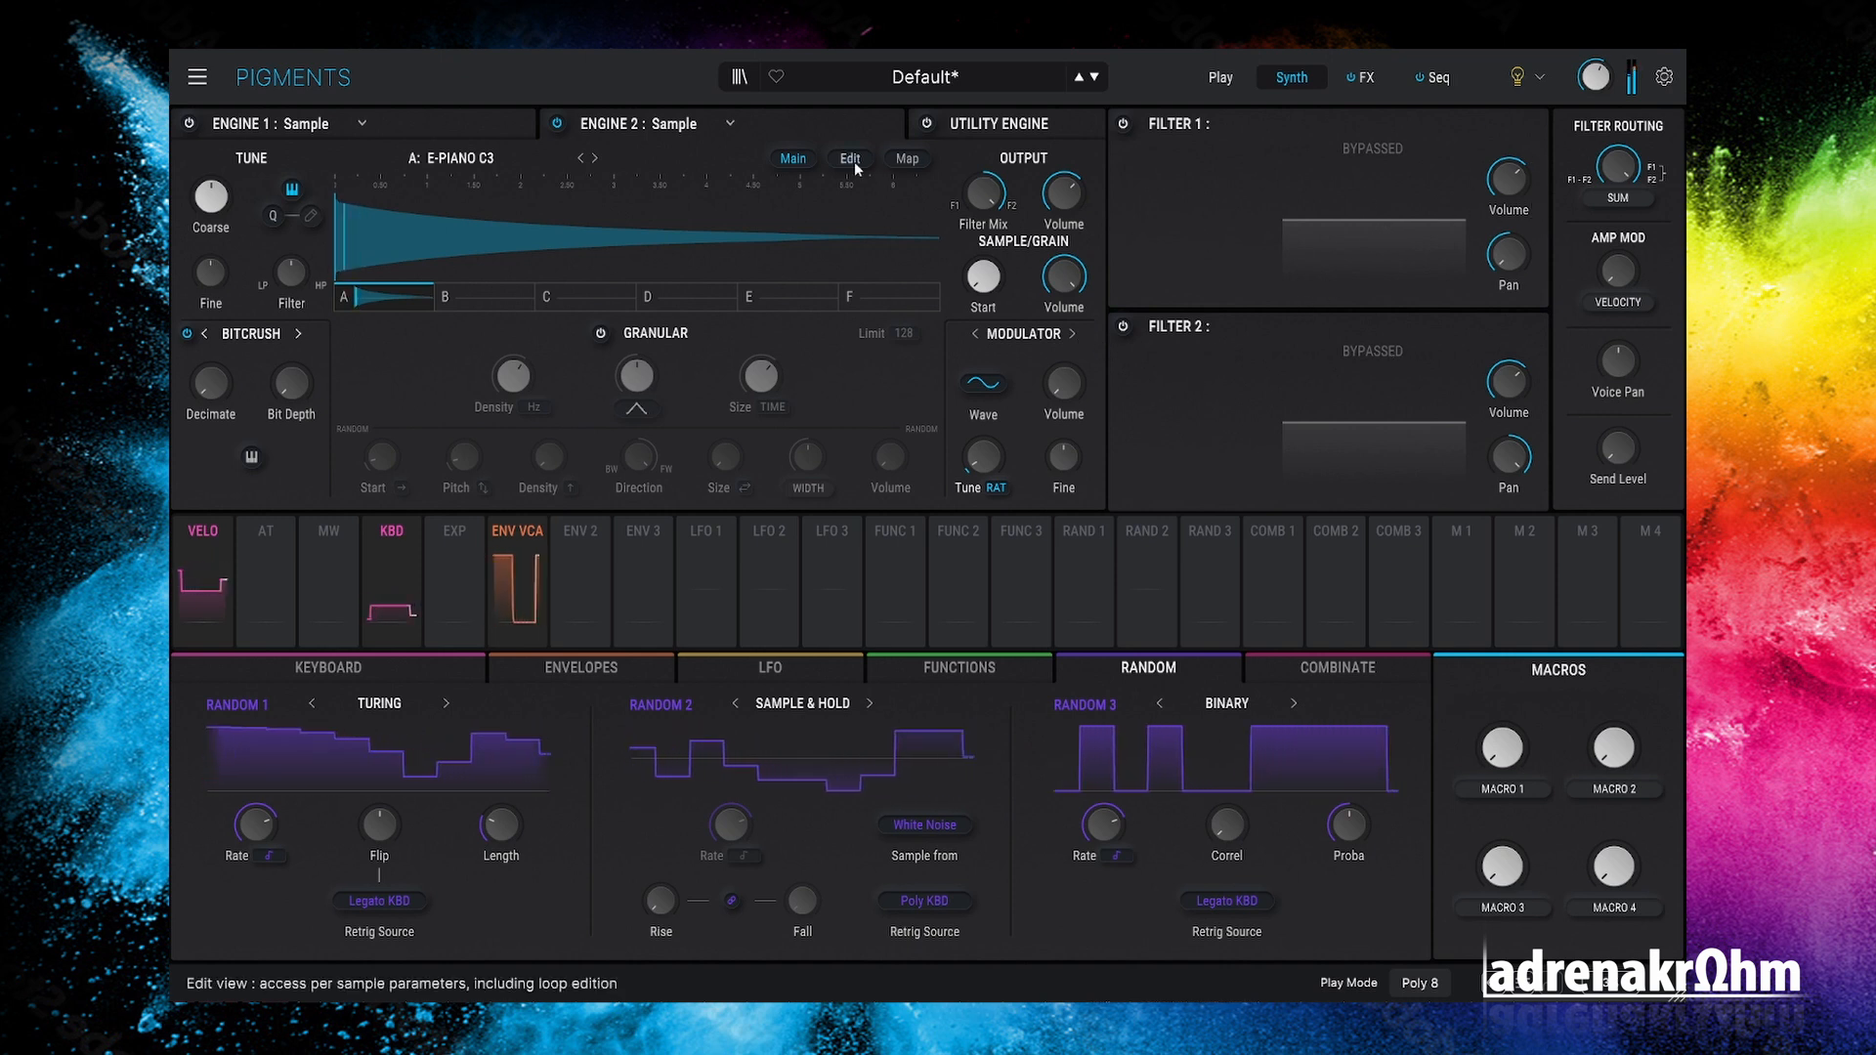
{"action": "left_click", "coordinate": [484, 126]}
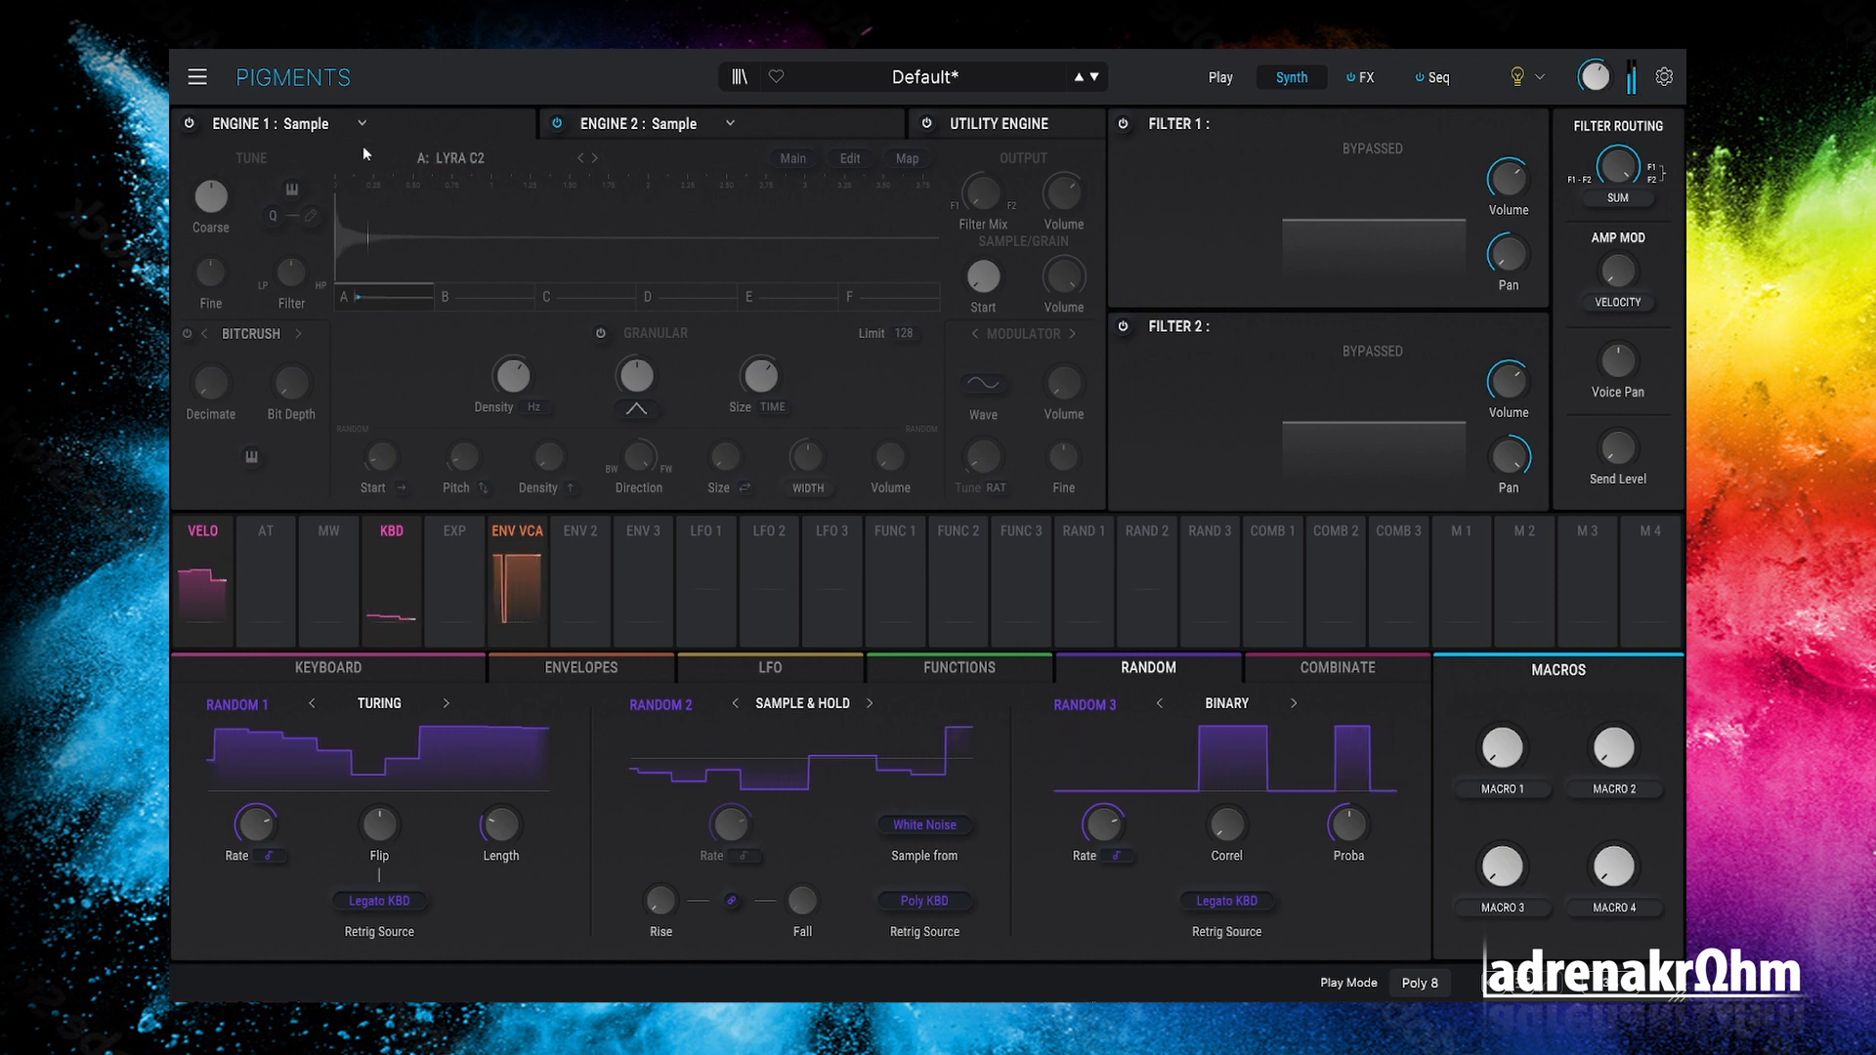
{"action": "left_click", "coordinate": [184, 123]}
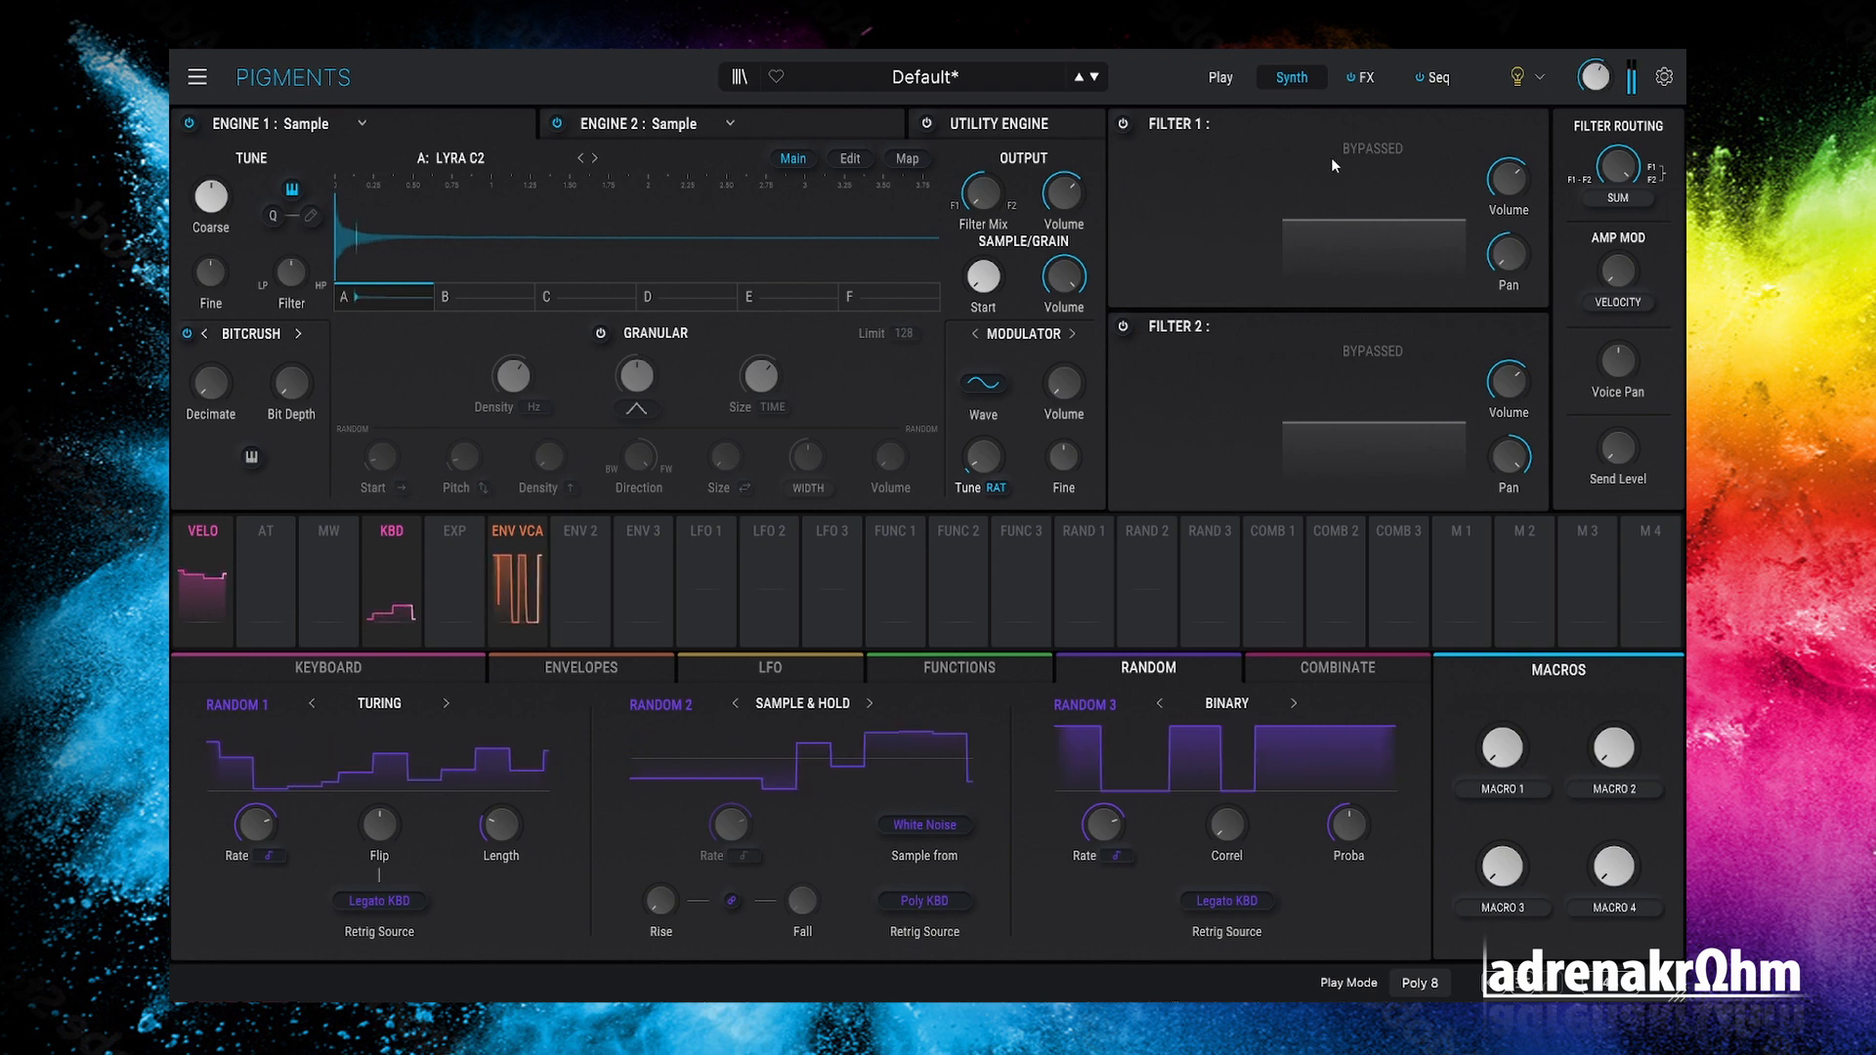
{"action": "left_click", "coordinate": [1430, 78]}
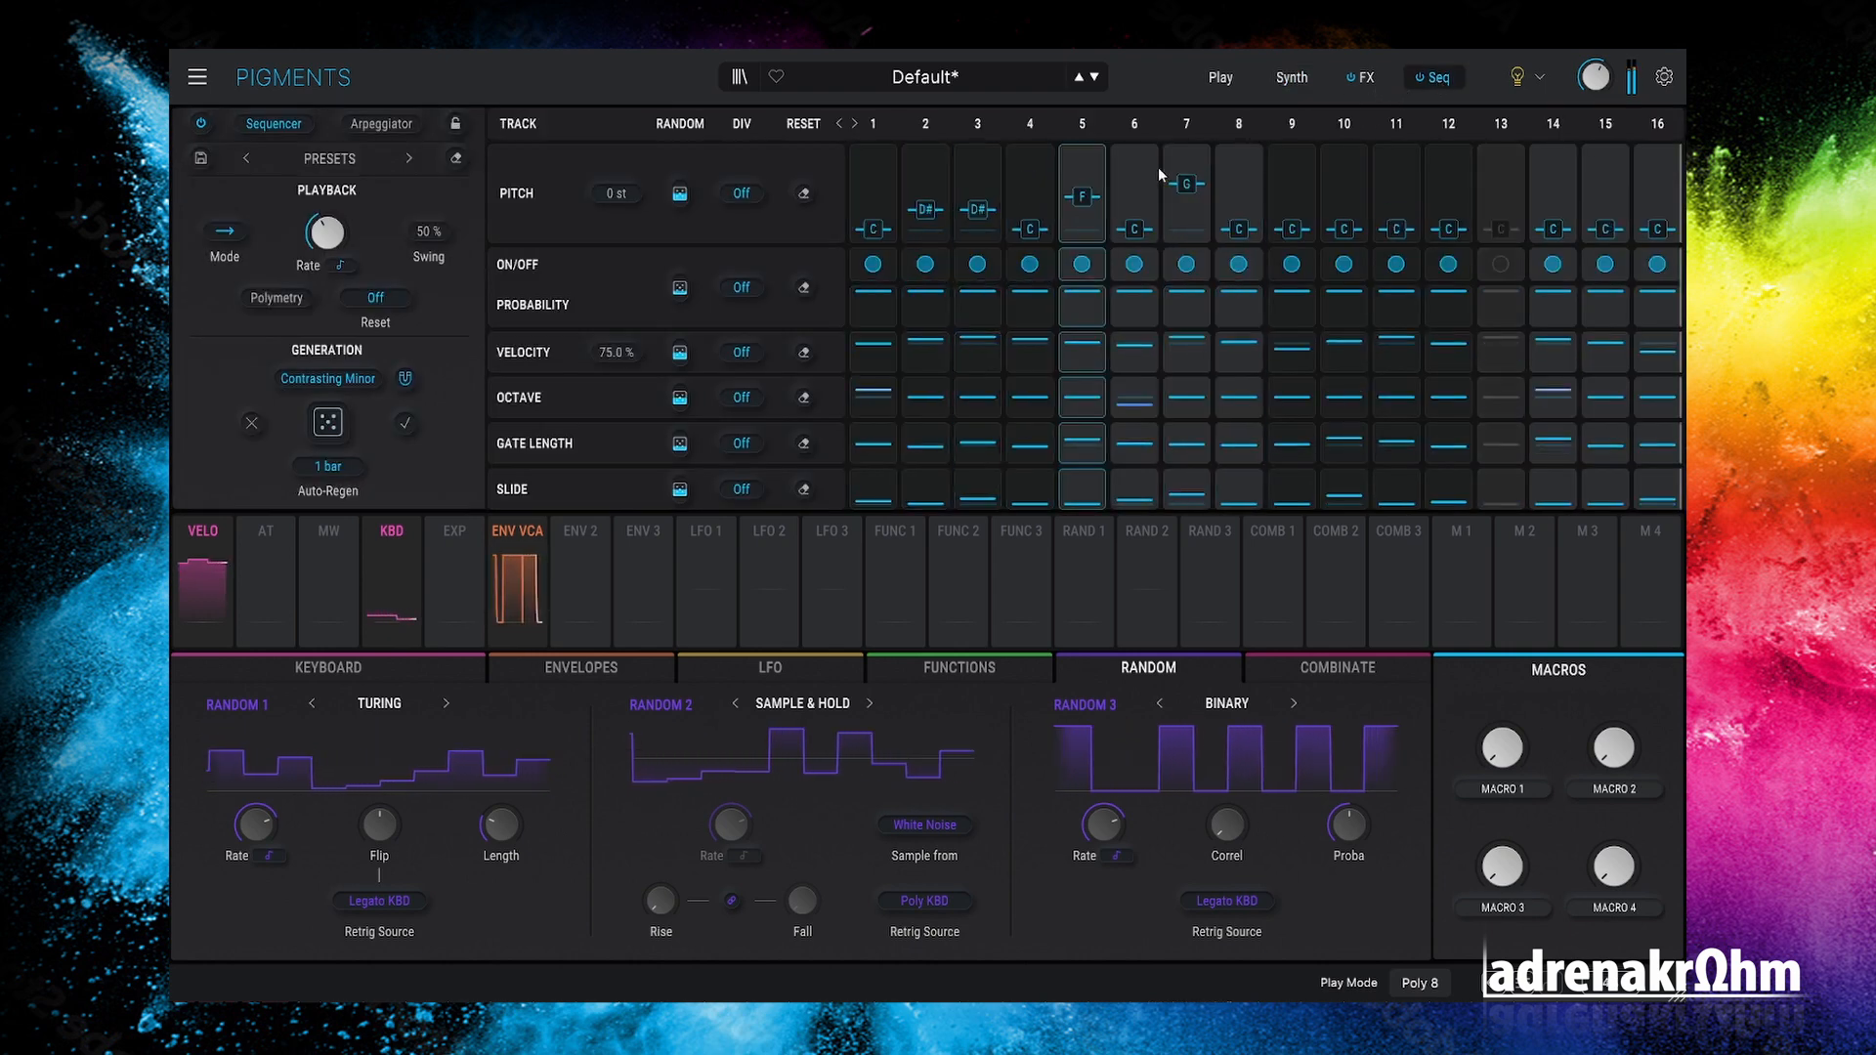
Step: Lower Tape Echo's input volume to about -3.65 dB, leaving Shimmer on the Extra Body preset
{"action": "left_click", "coordinate": [1292, 78]}
{"action": "left_click", "coordinate": [1368, 80]}
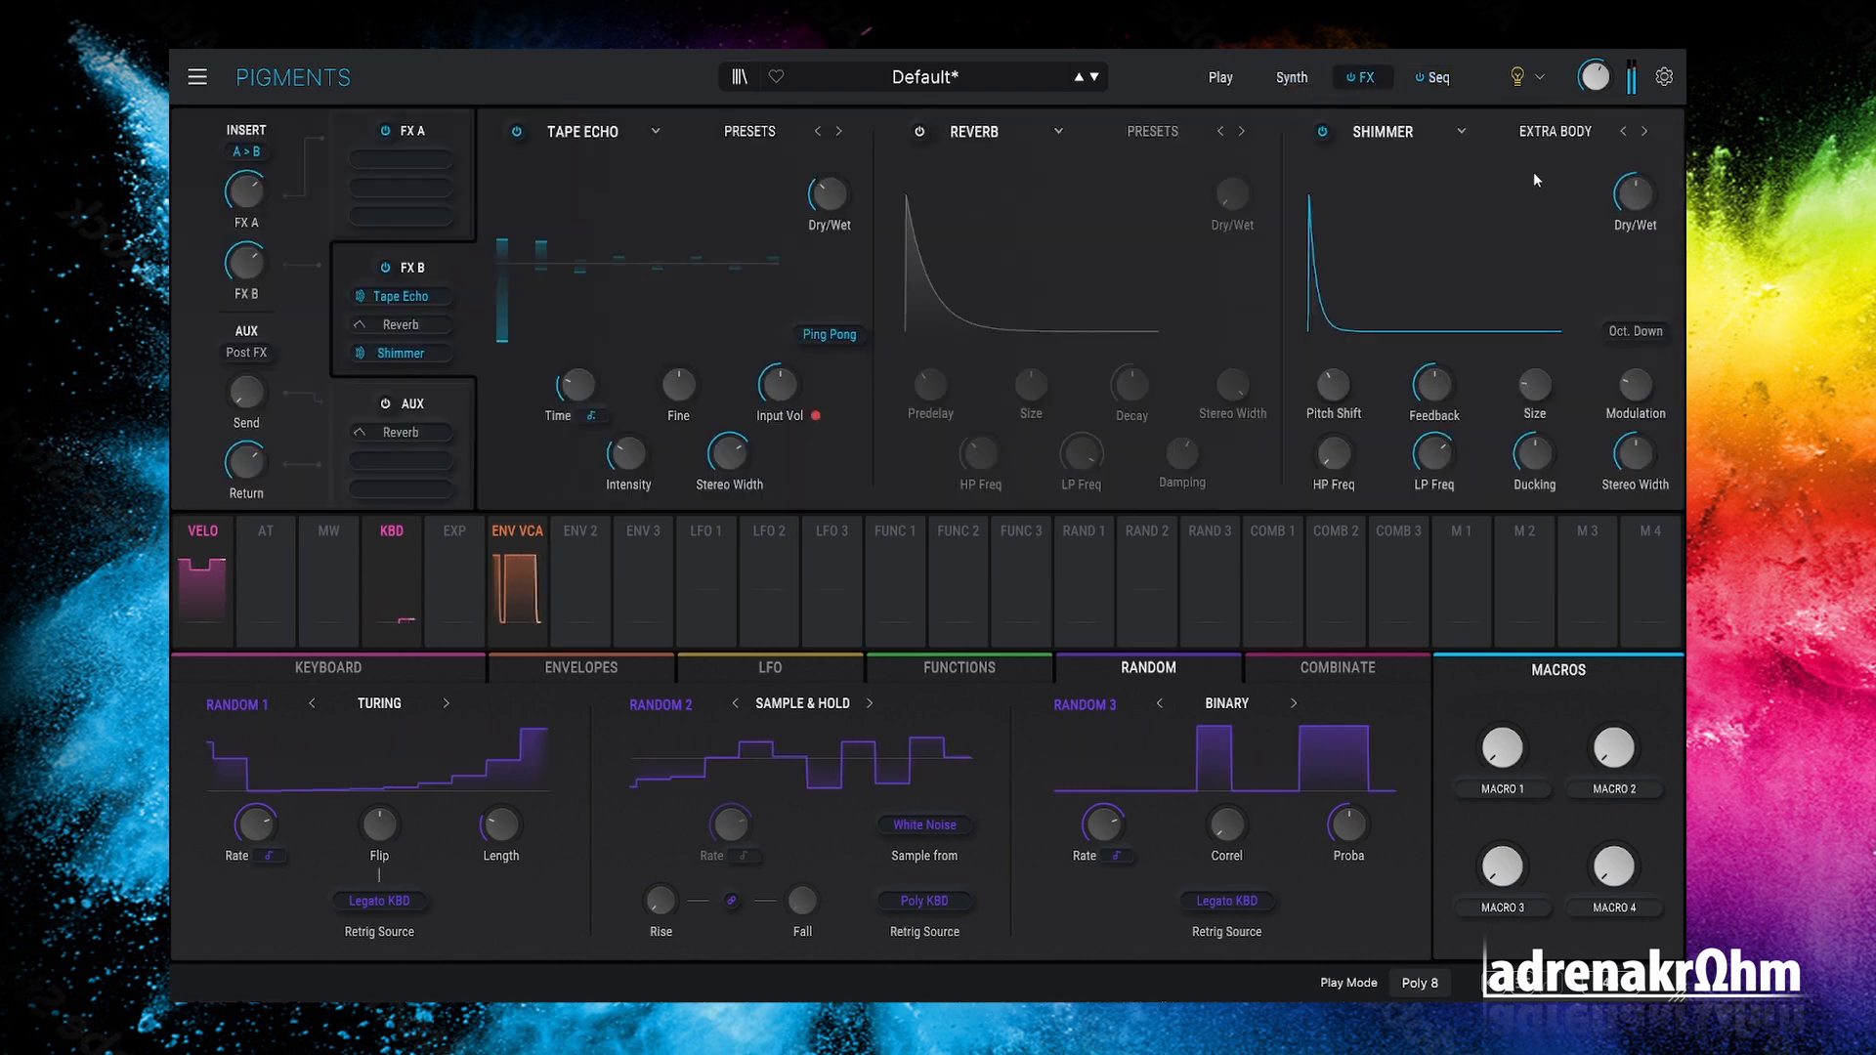
{"action": "left_click", "coordinate": [1626, 133]}
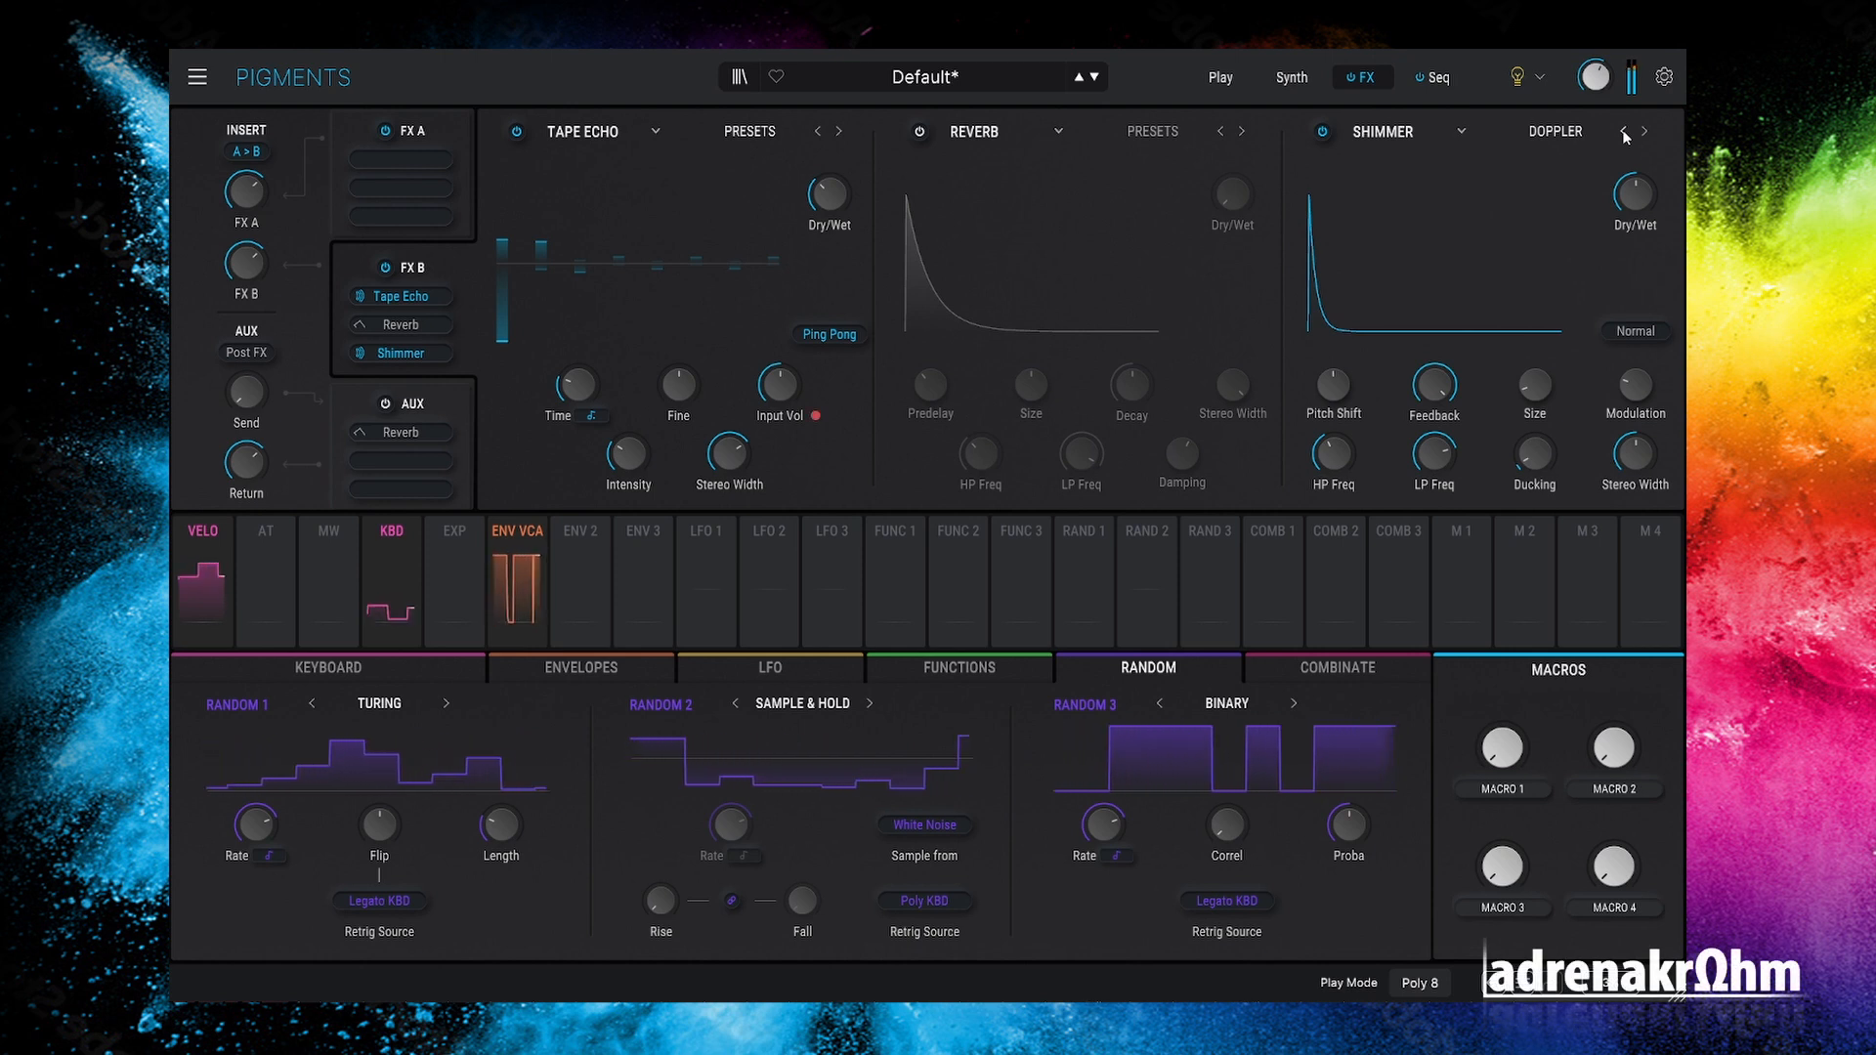
{"action": "left_click_drag", "start_coordinate": [806, 362], "coordinate": [806, 369]}
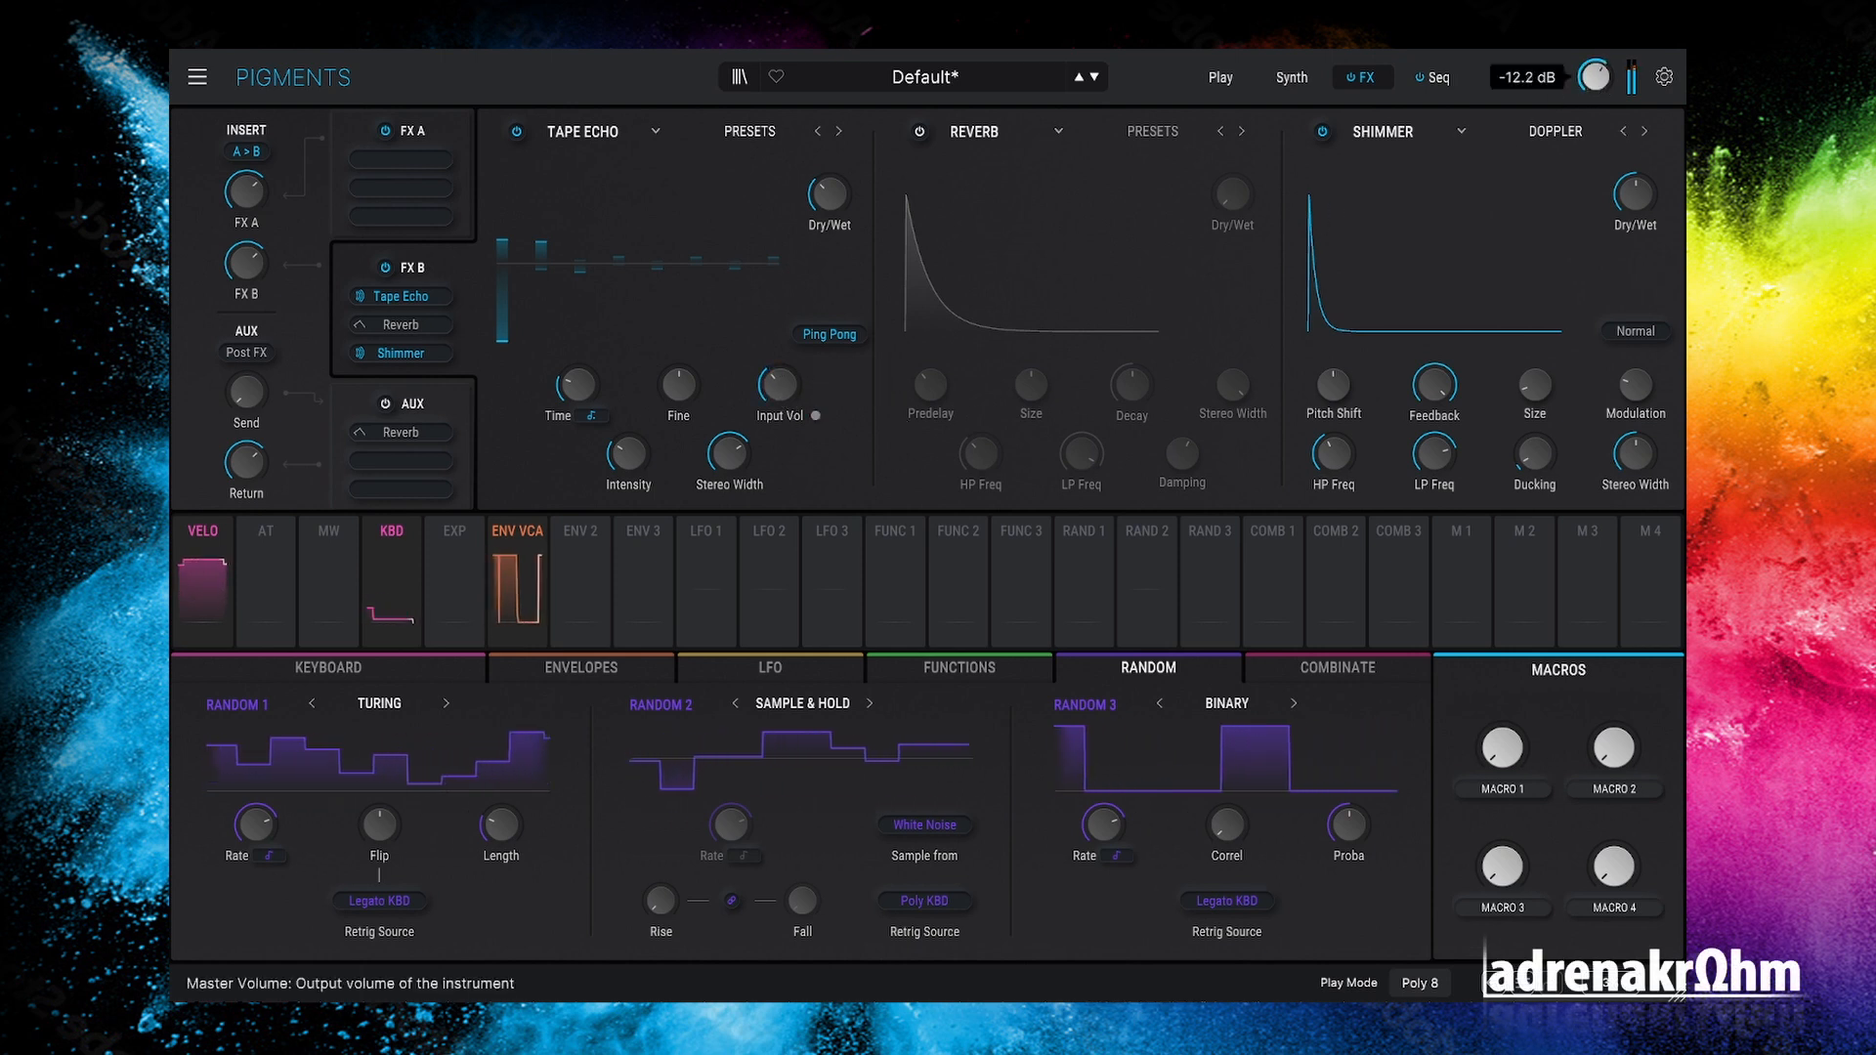
{"action": "left_click", "coordinate": [1645, 133]}
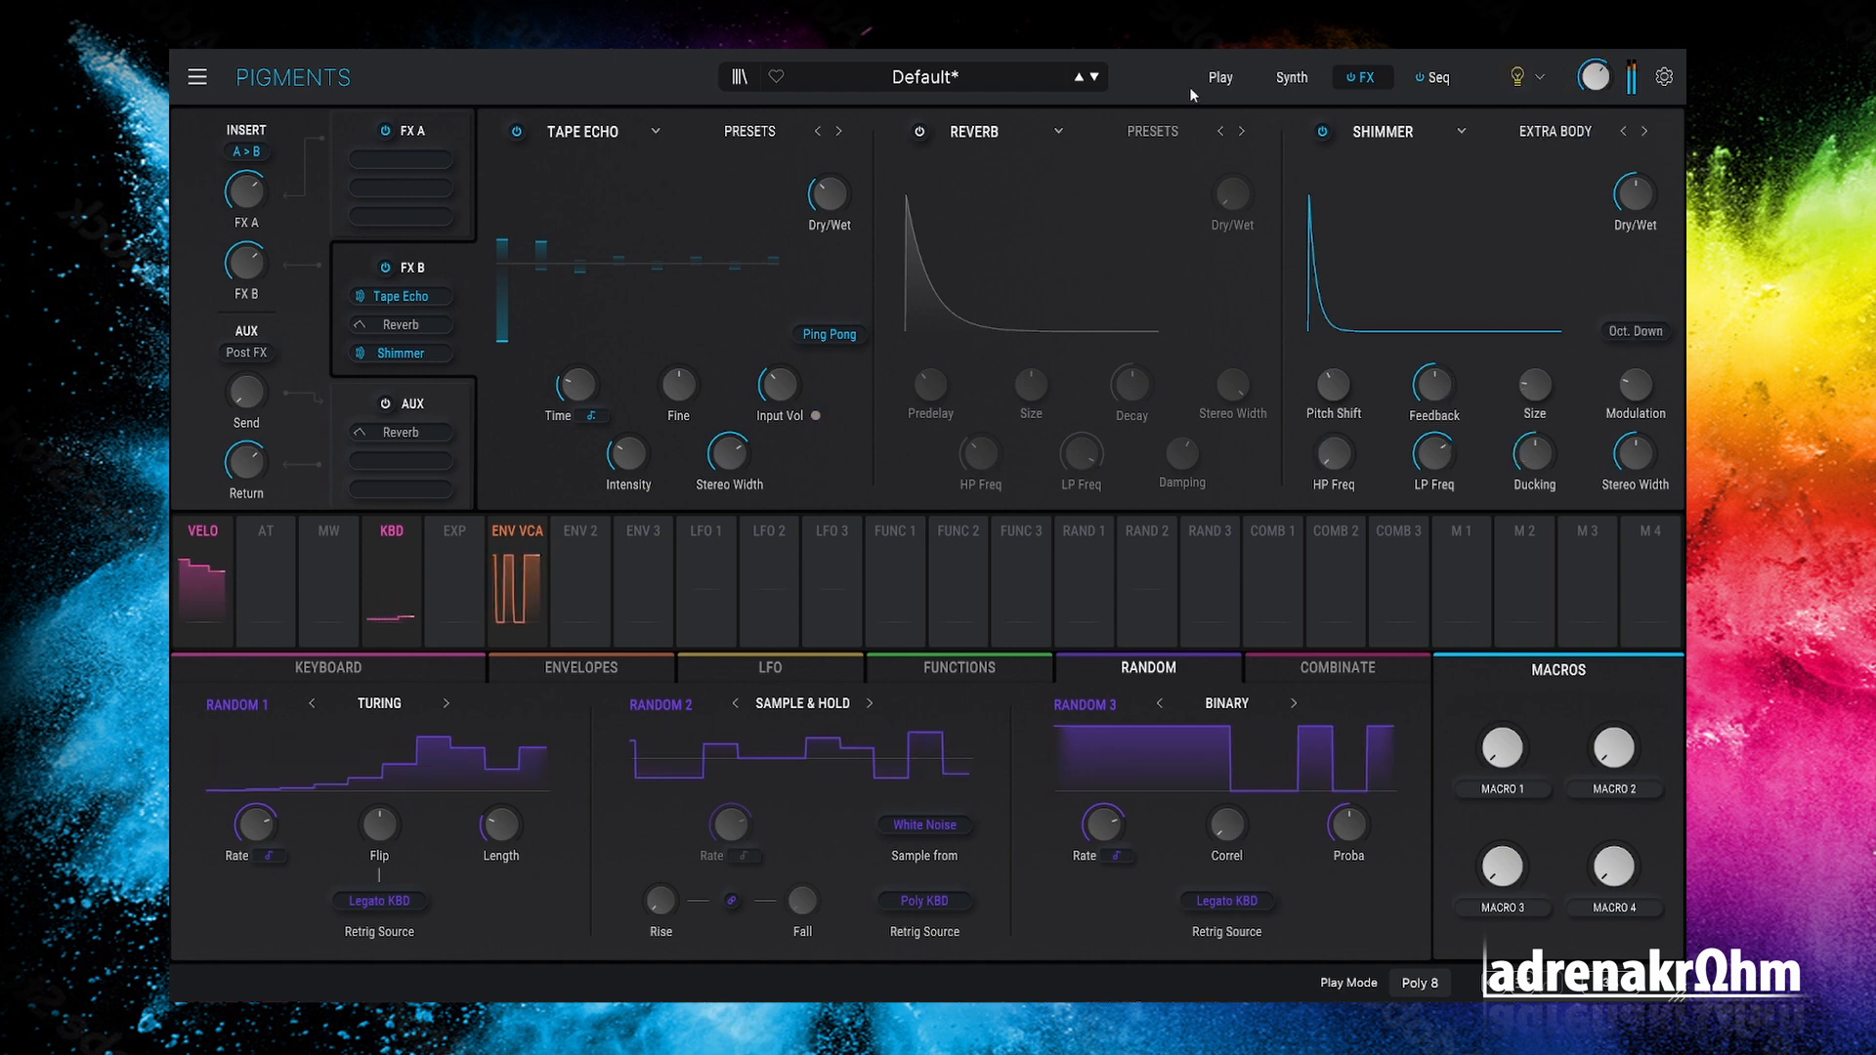
{"action": "left_click", "coordinate": [1287, 82]}
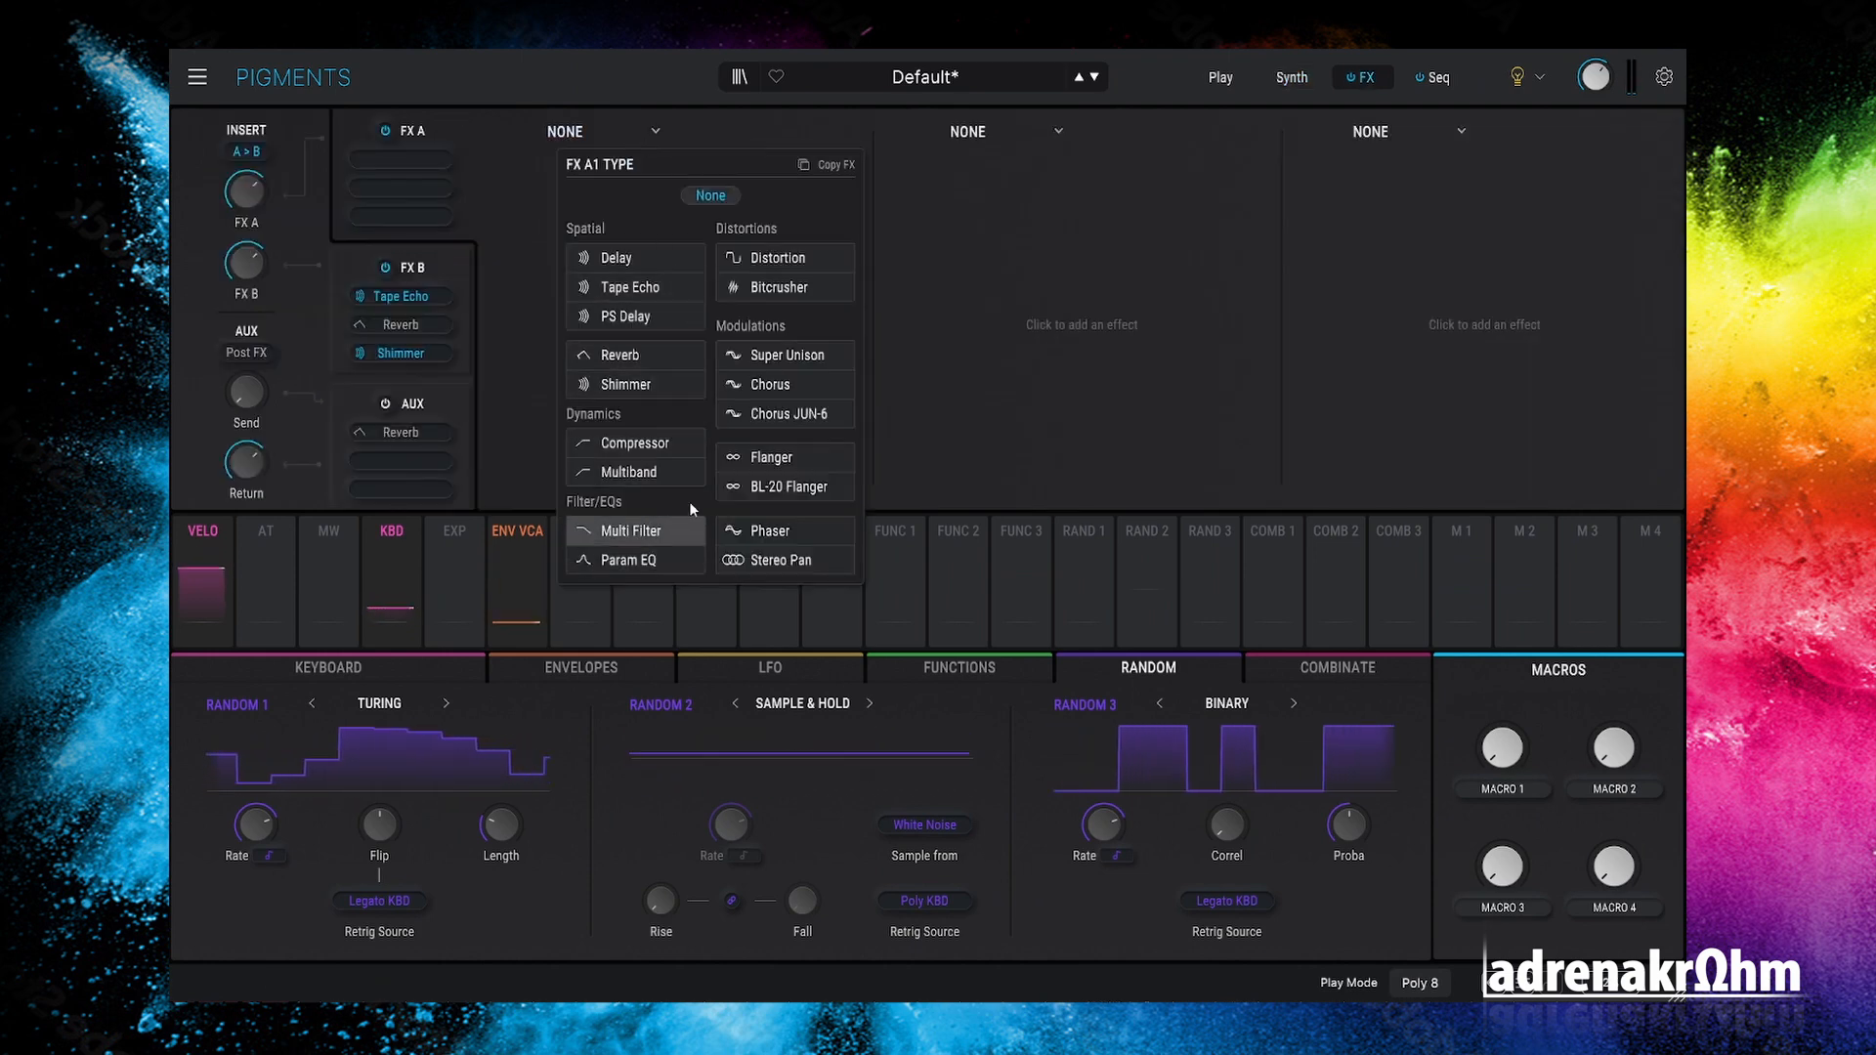
Step: Load Bitcrusher into FX A's first slot with about 12.2-bit depth and 3.31x downsampling
{"action": "left_click", "coordinate": [772, 287]}
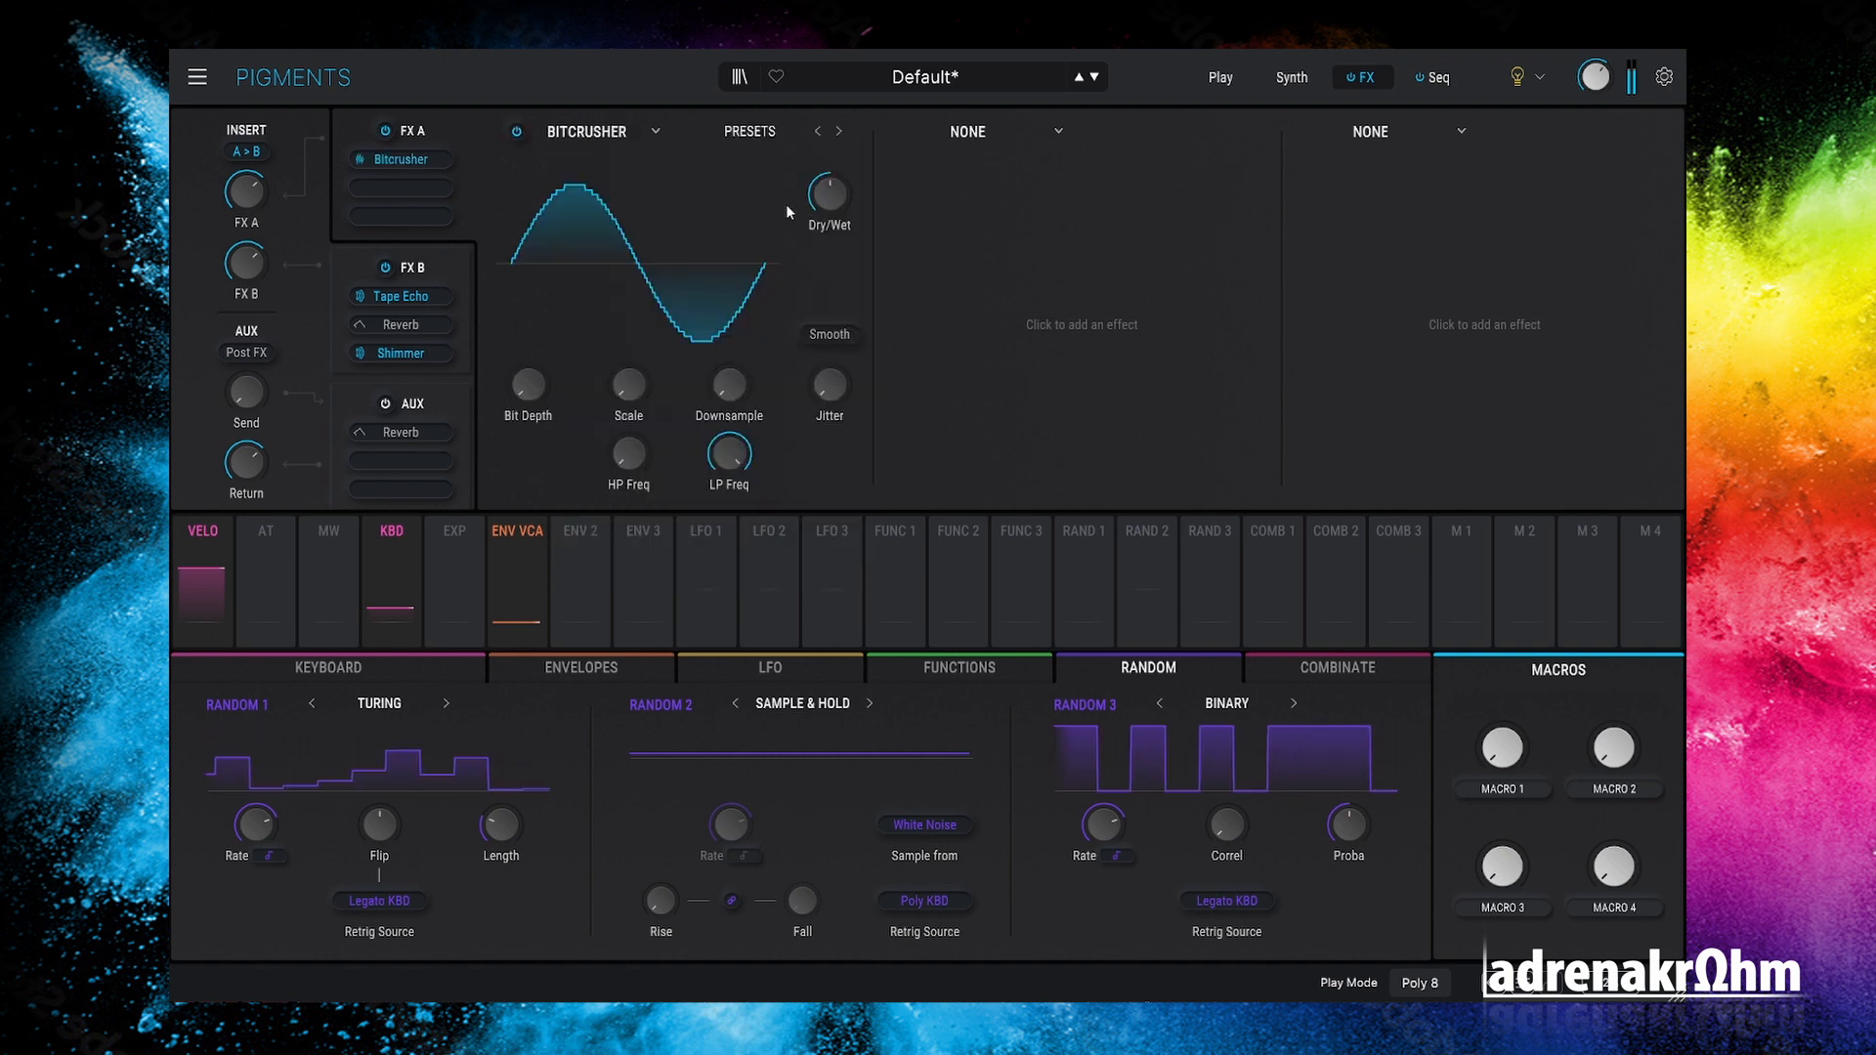
{"action": "mouse_move", "coordinate": [828, 194]}
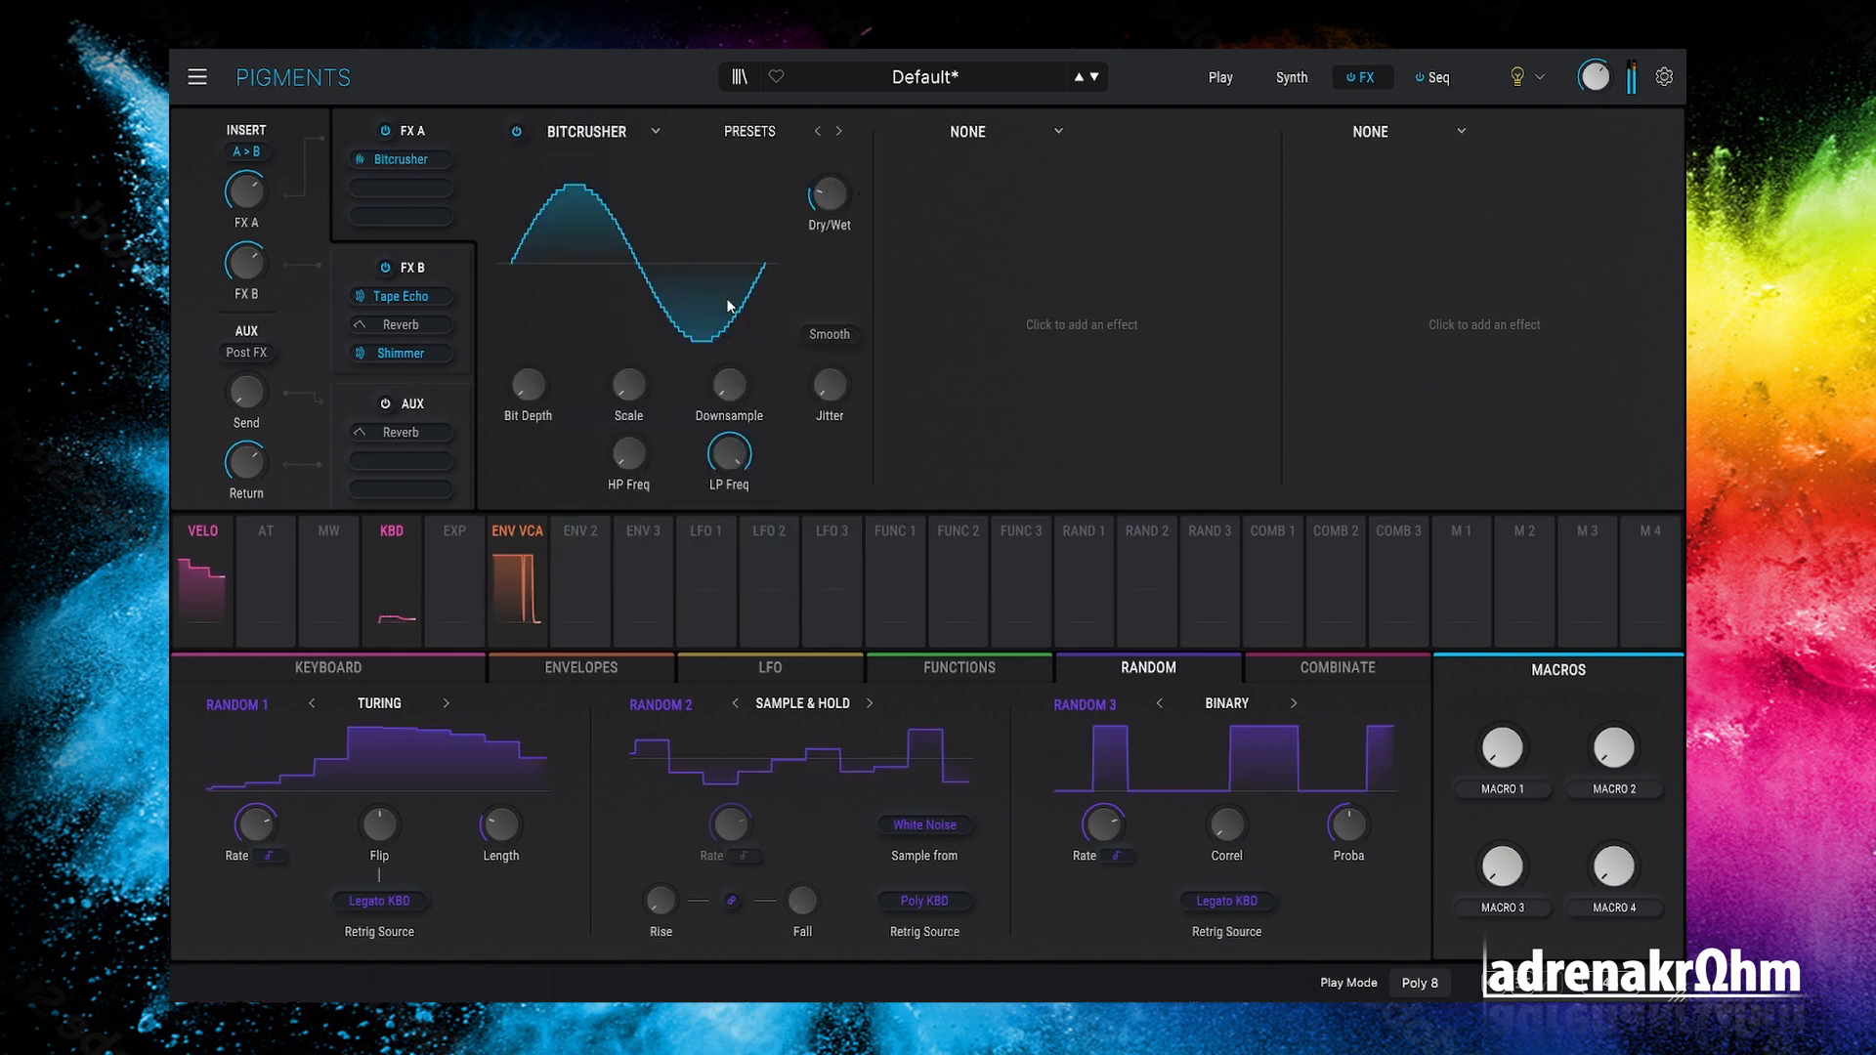
{"action": "left_click_drag", "start_coordinate": [539, 393], "coordinate": [539, 344]}
{"action": "left_click_drag", "start_coordinate": [635, 401], "coordinate": [728, 378]}
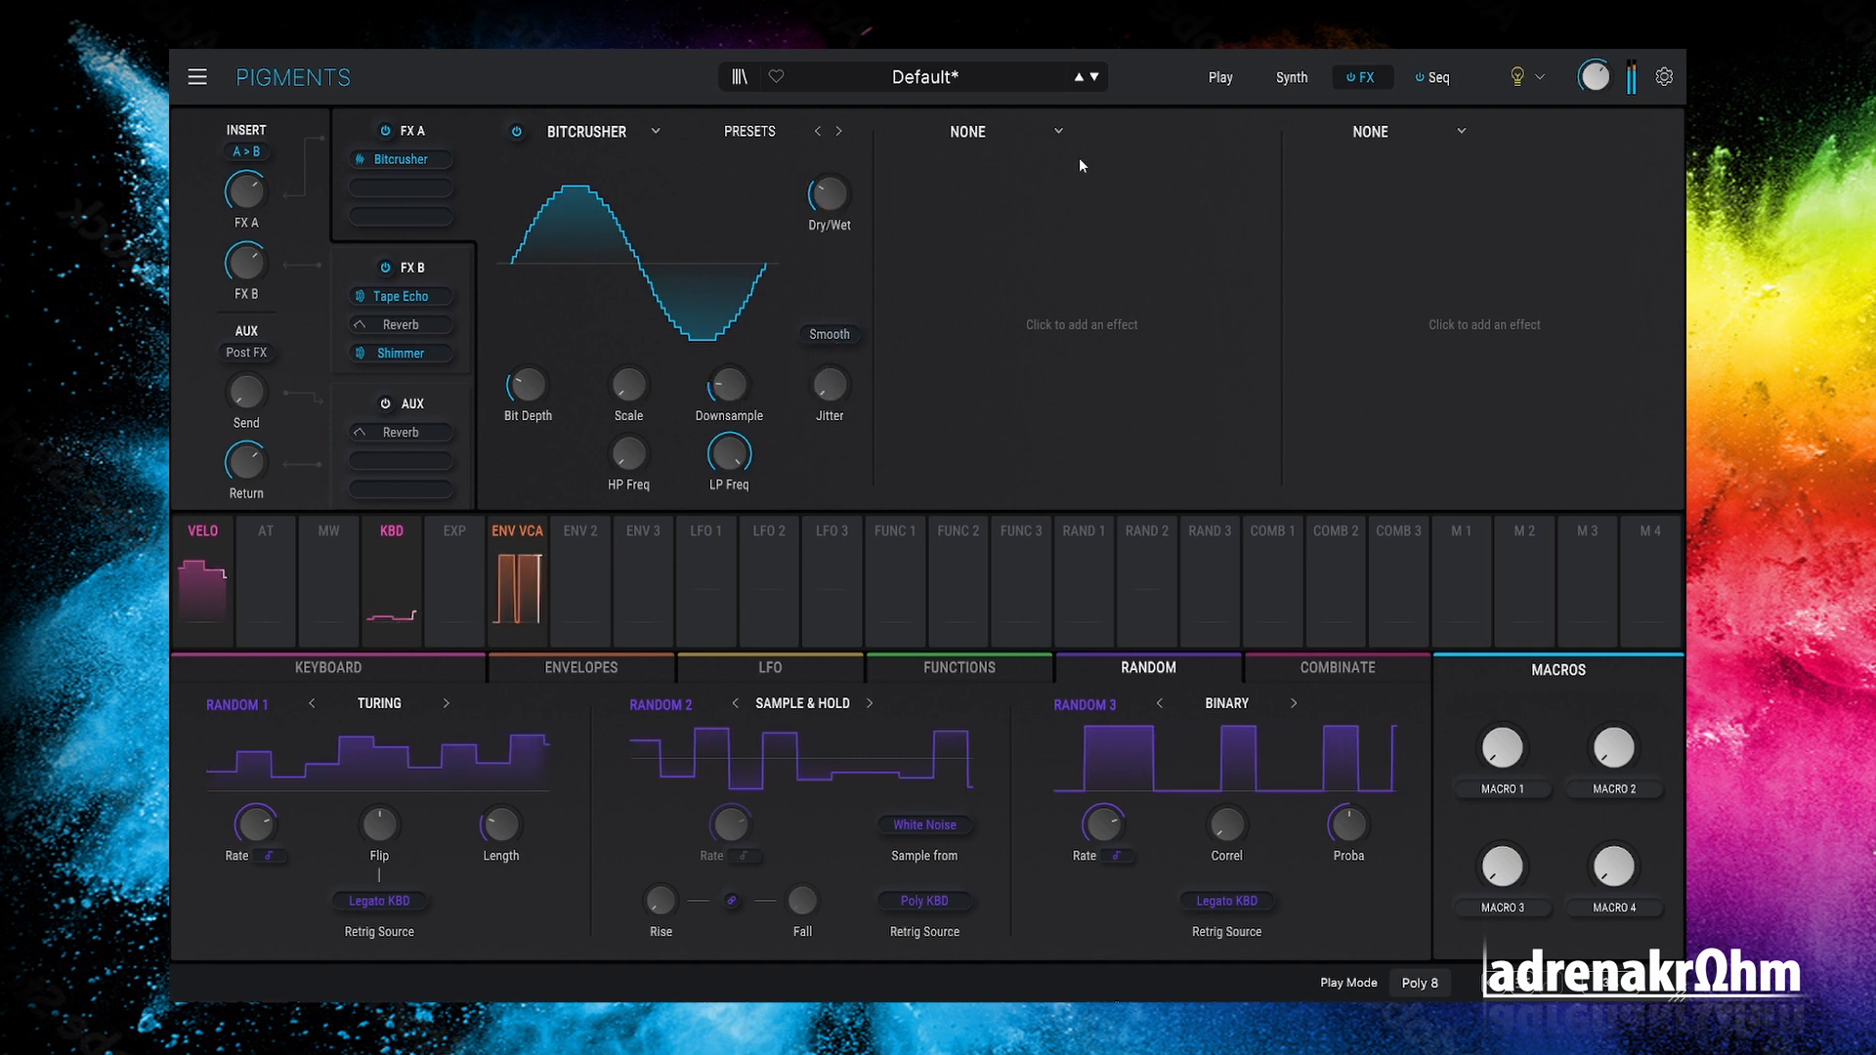
{"action": "left_click", "coordinate": [1054, 132]}
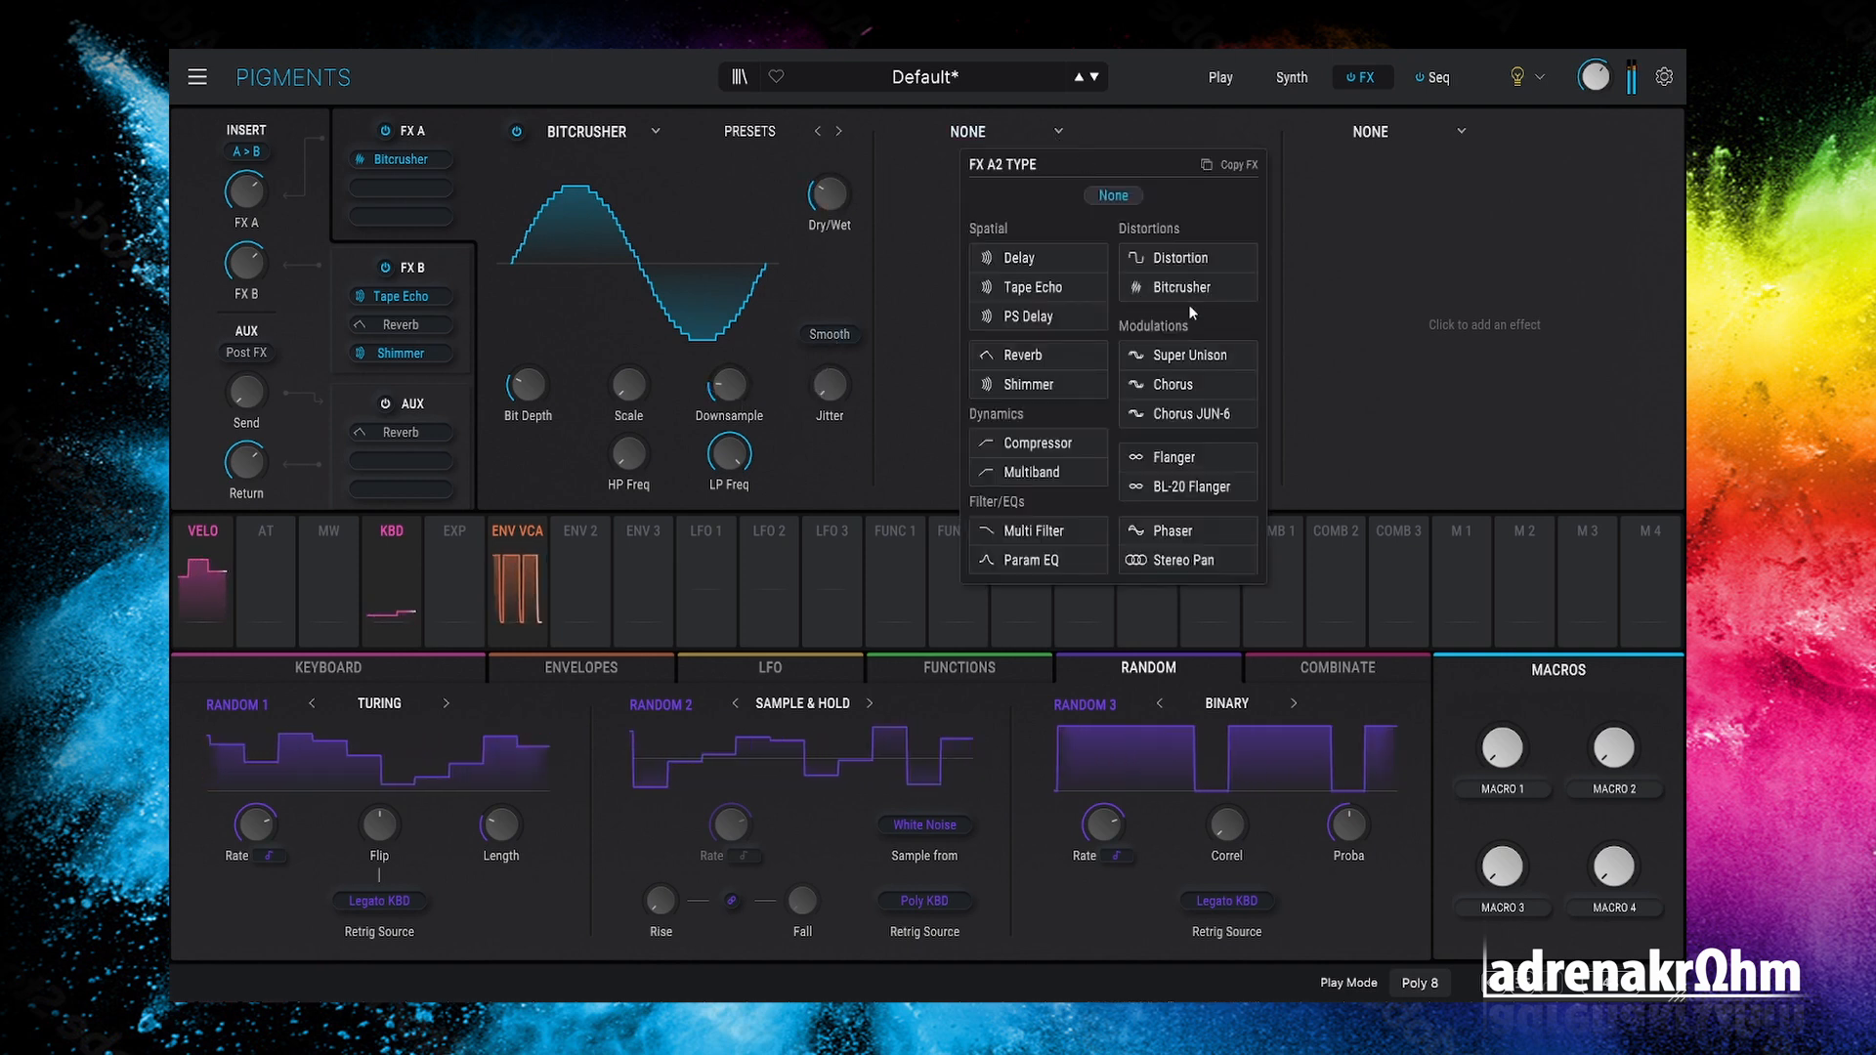
Step: Put Super Unison in FX A's second slot after the Bitcrusher
{"action": "left_click", "coordinate": [1208, 356]}
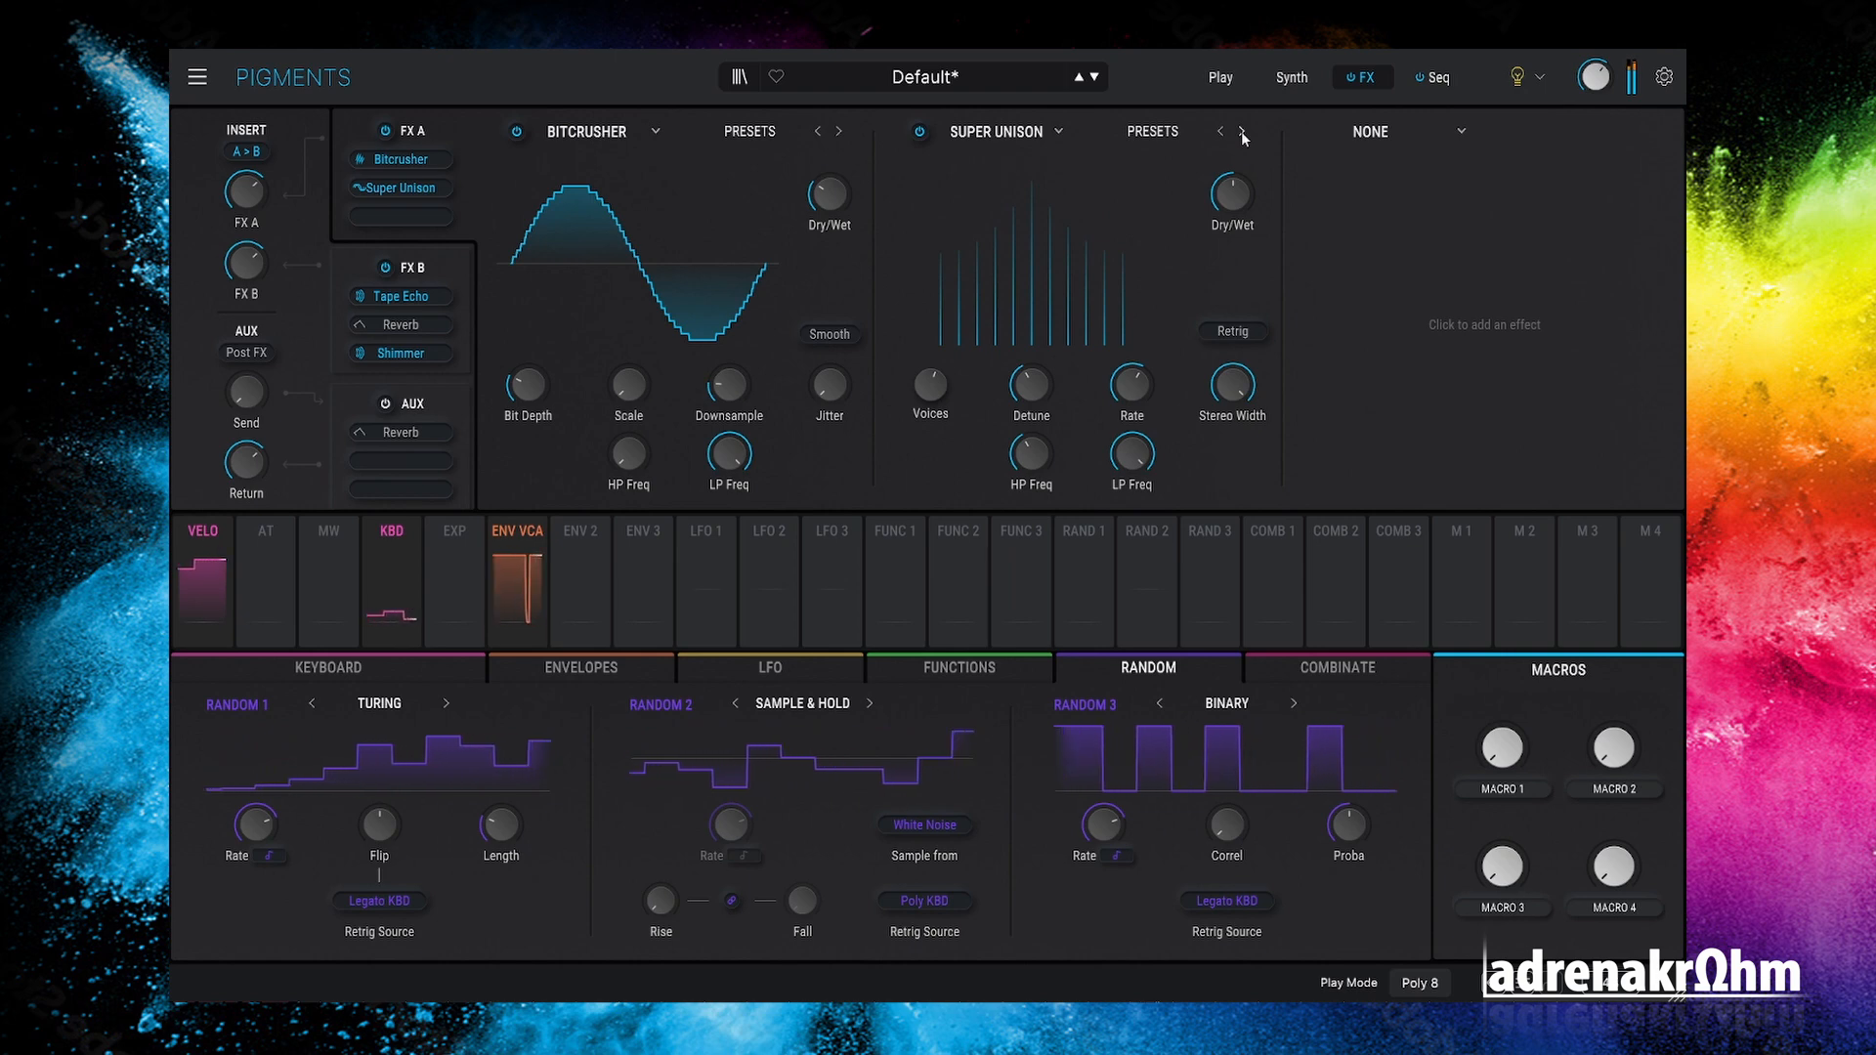
{"action": "left_click", "coordinate": [1294, 83]}
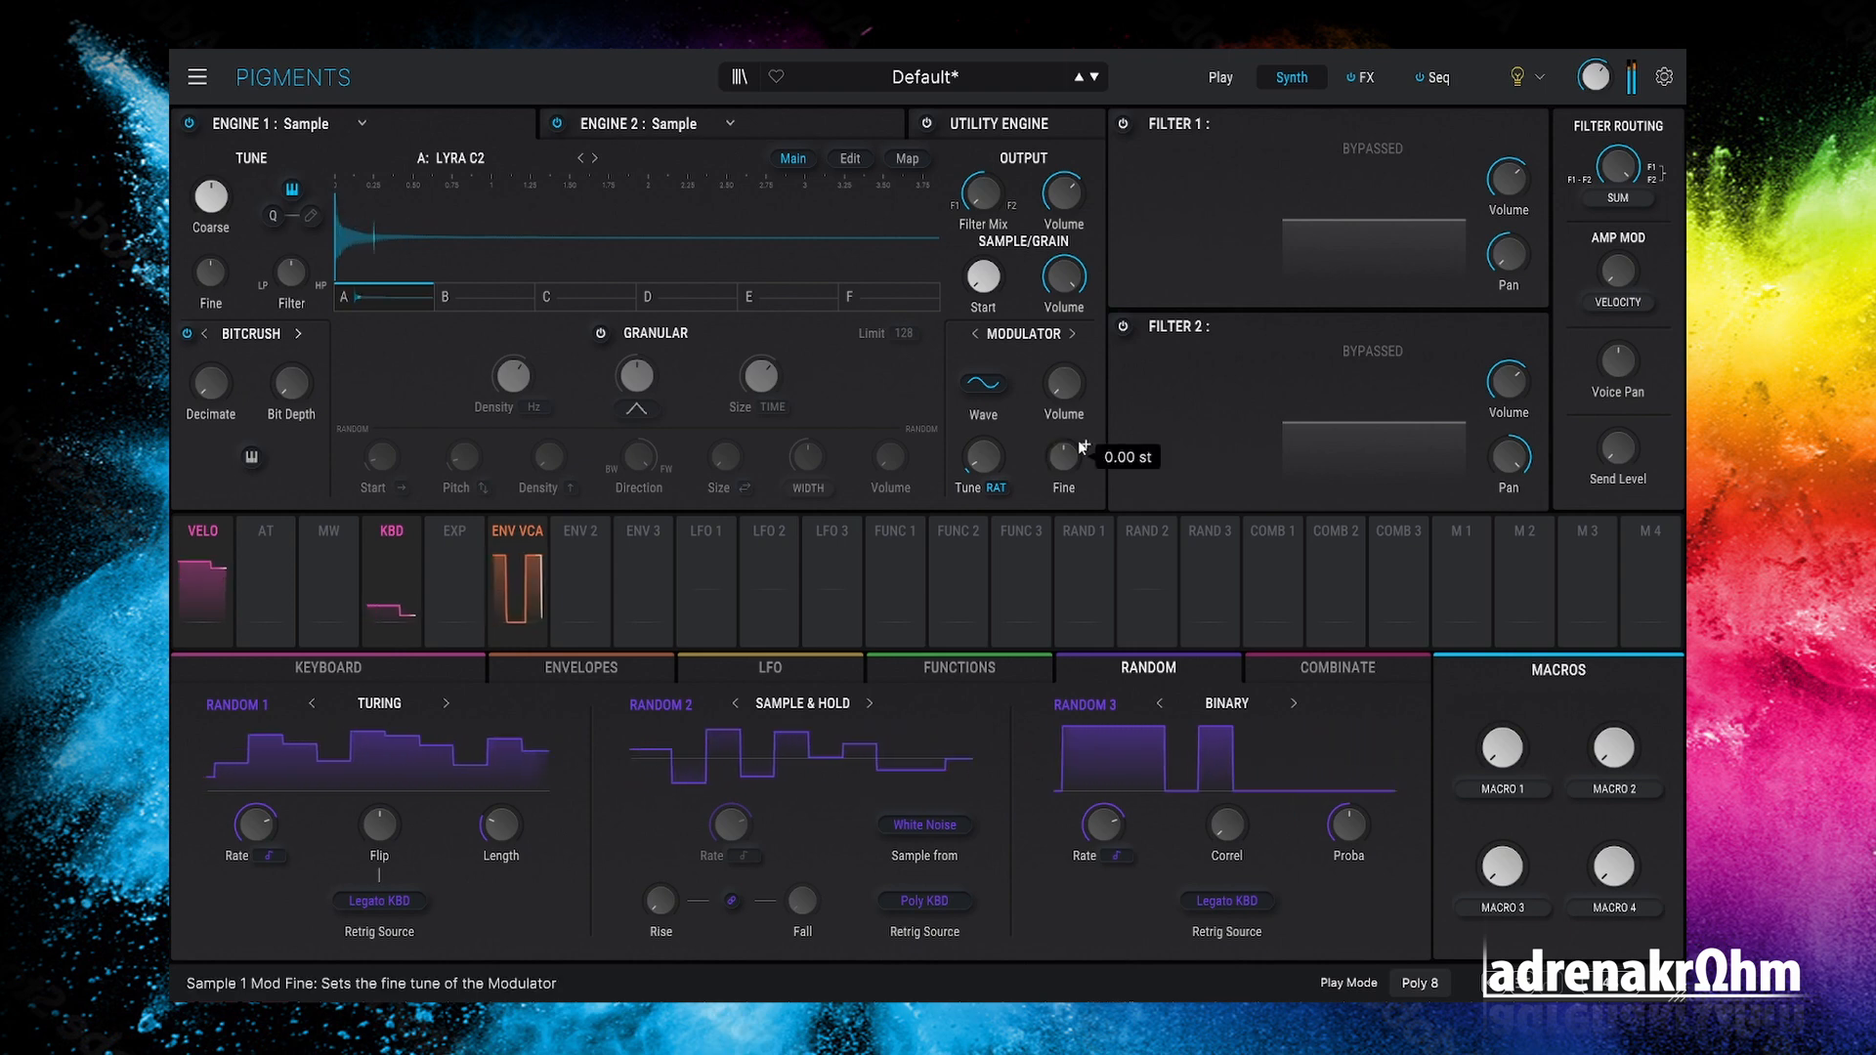
{"action": "left_click", "coordinate": [1366, 78]}
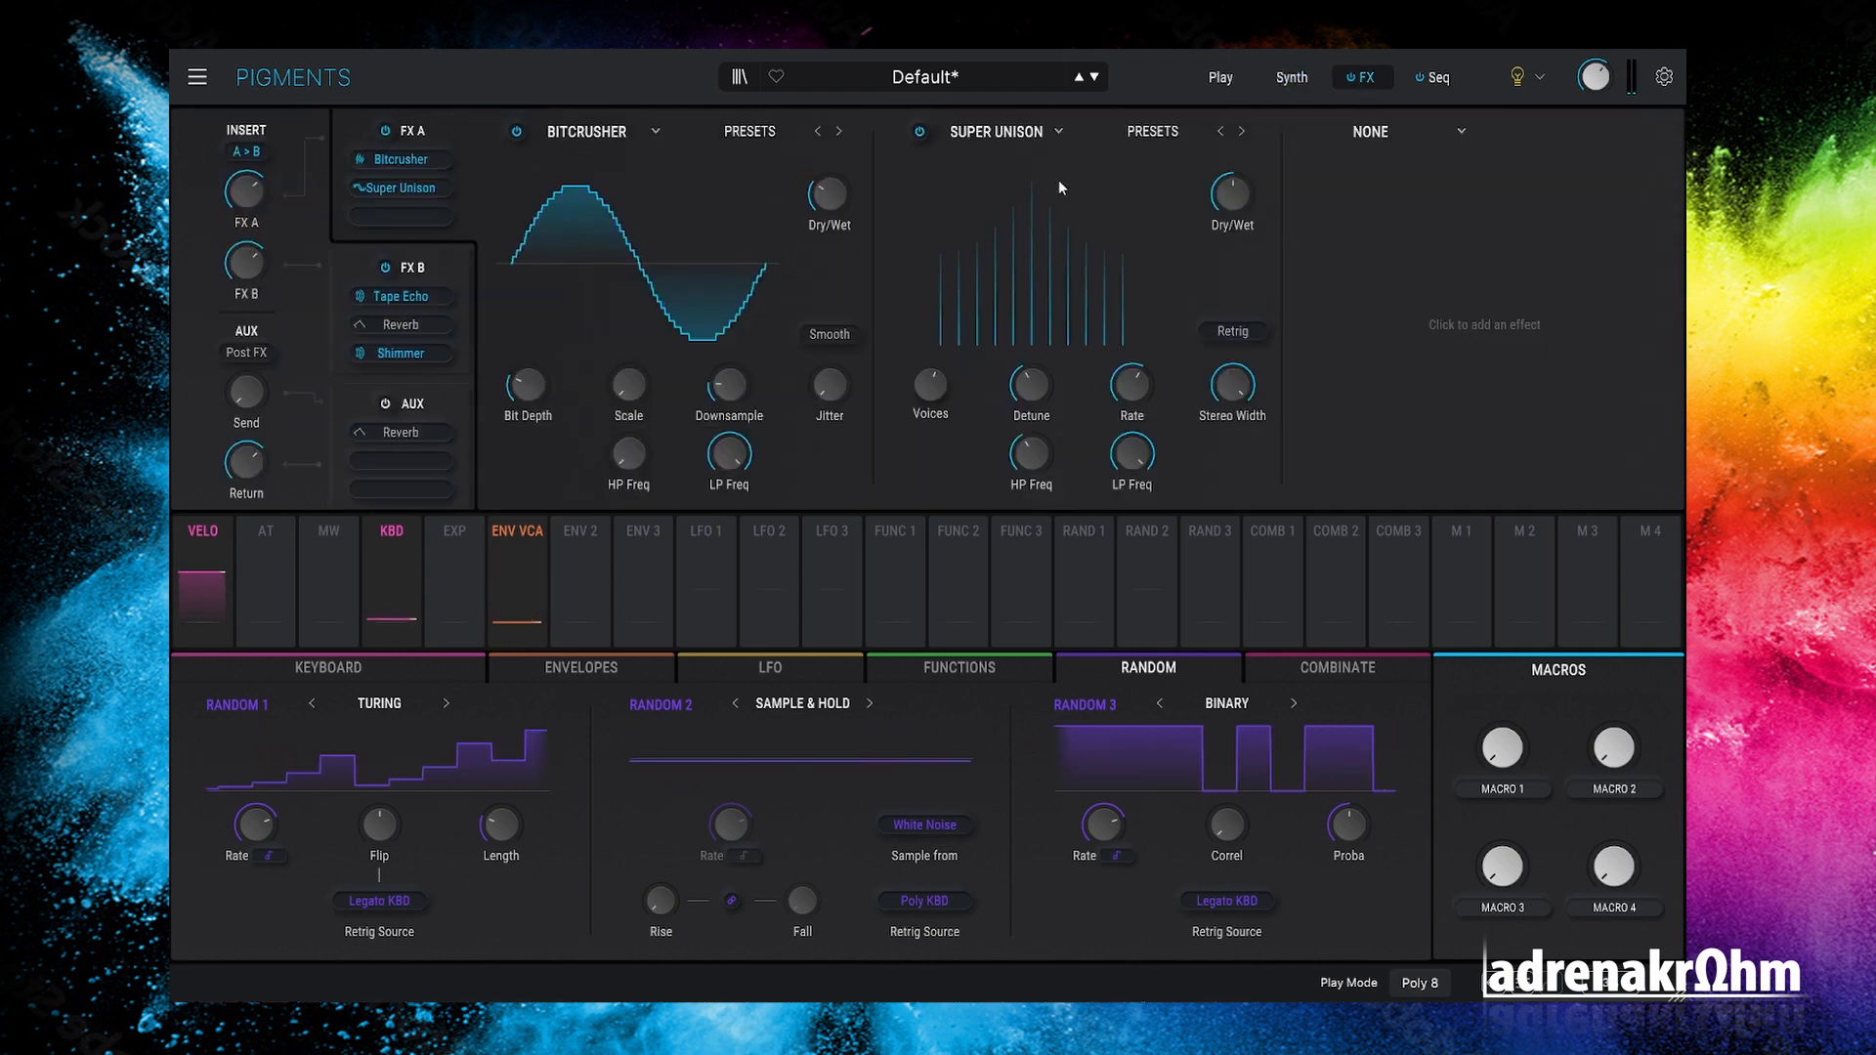
{"action": "left_click", "coordinate": [1443, 83]}
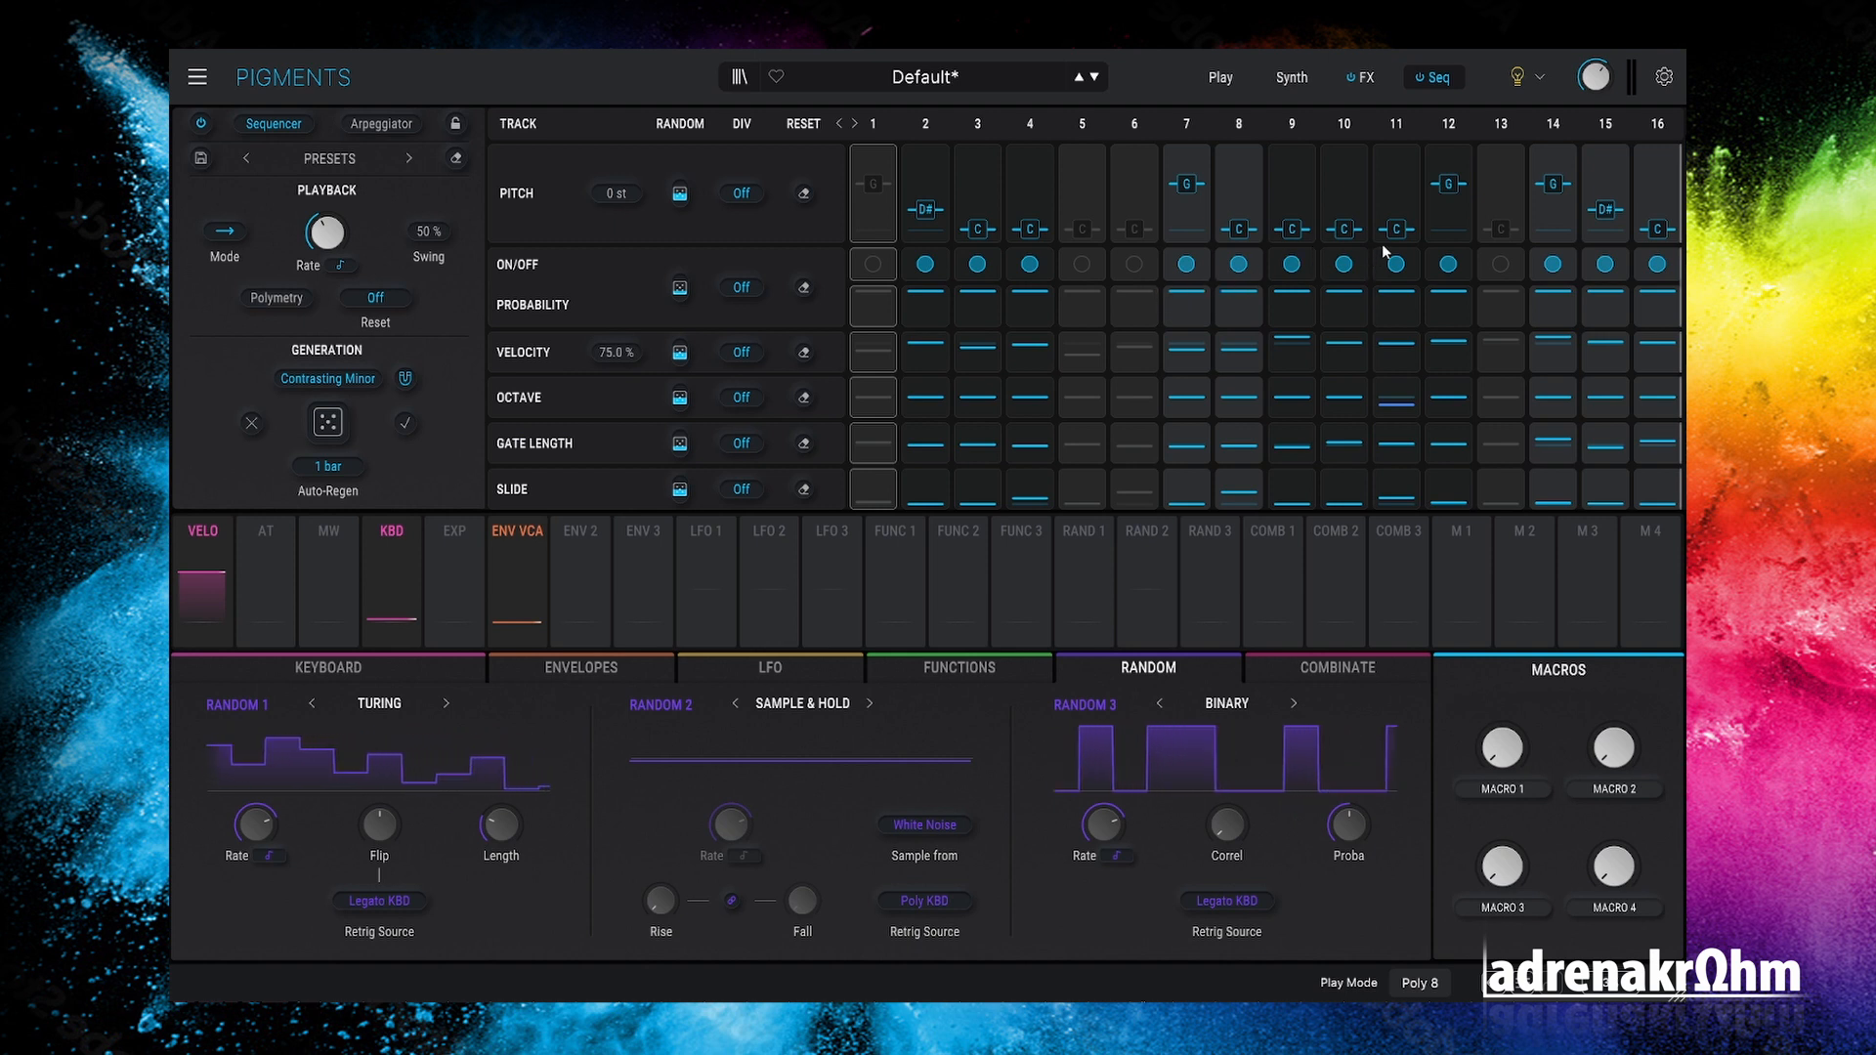
{"action": "left_click", "coordinate": [1291, 77]}
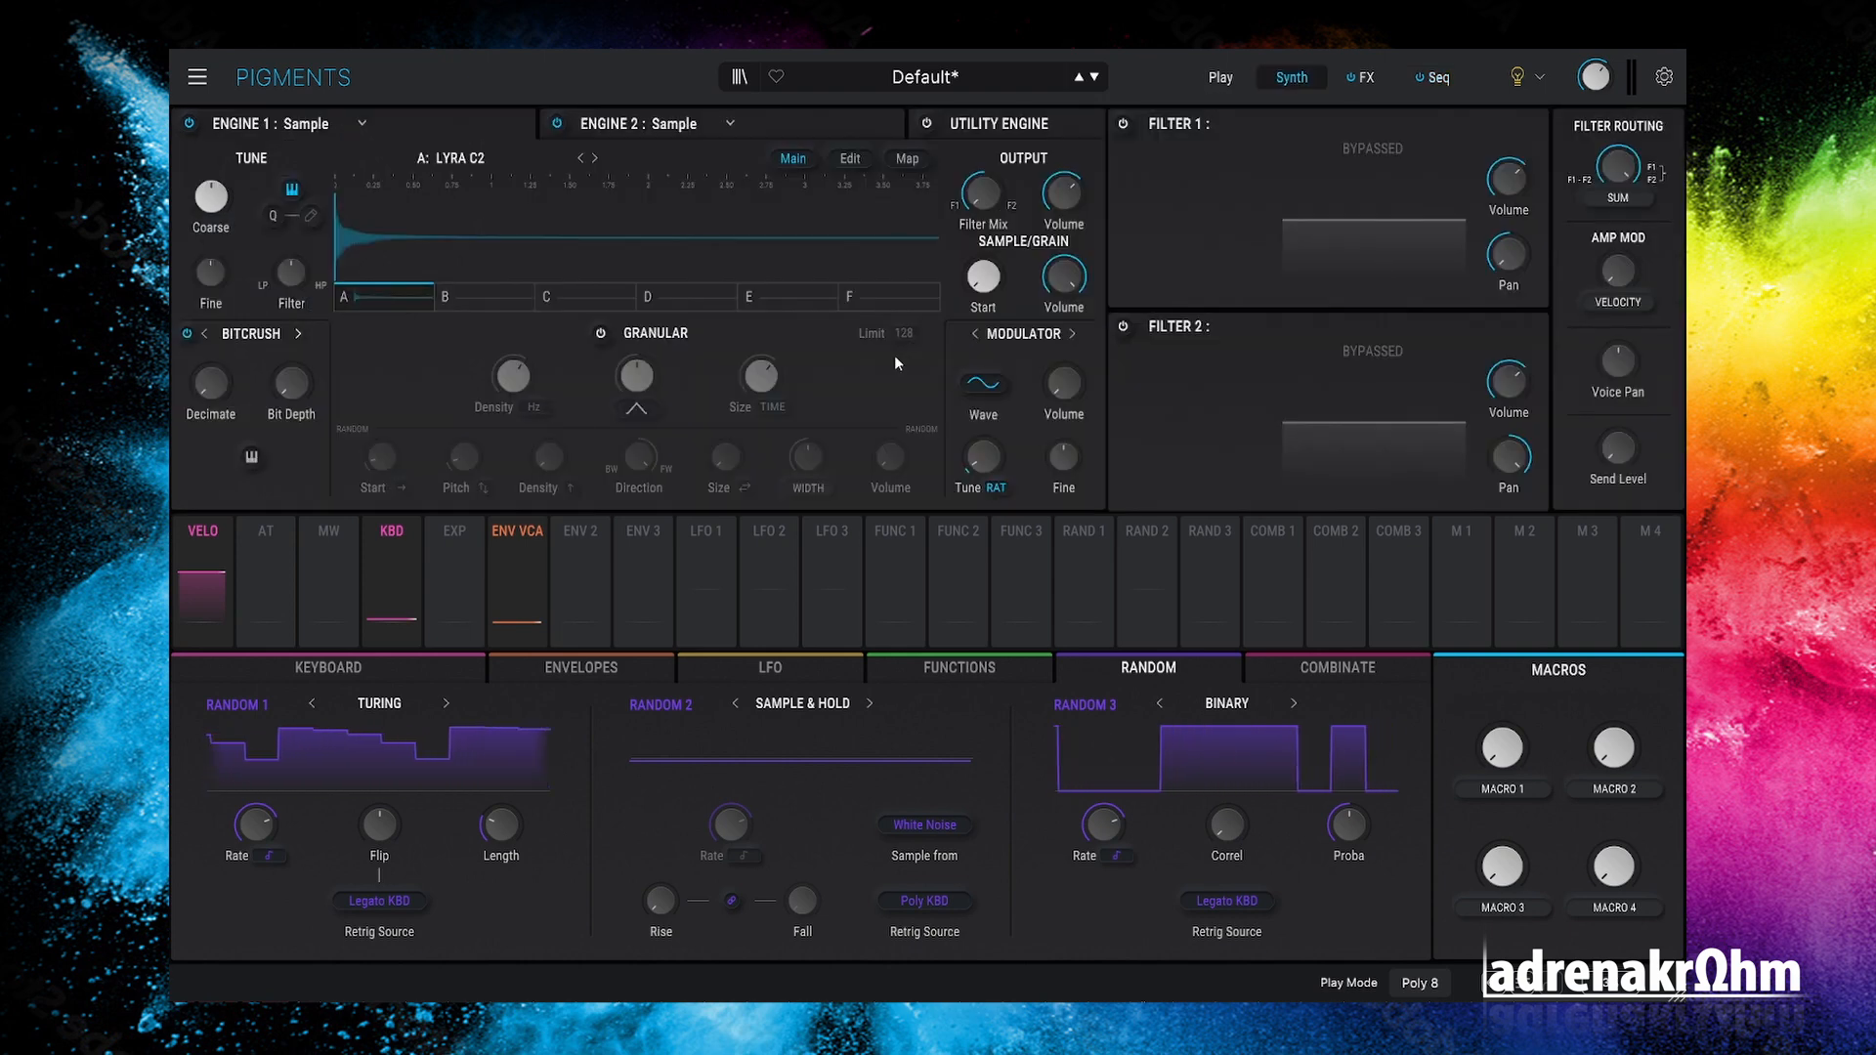